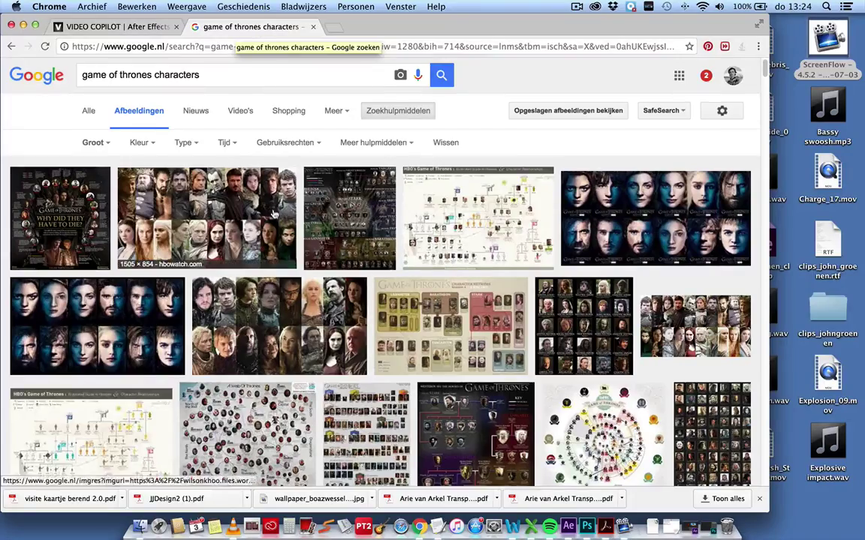
# Browse the character image results and set the size filter (Grootte) to Groot.
pyautogui.scroll(-5, 275, 215)
pyautogui.scroll(-5, 275, 215)
pyautogui.scroll(-5, 275, 216)
pyautogui.scroll(-5, 274, 215)
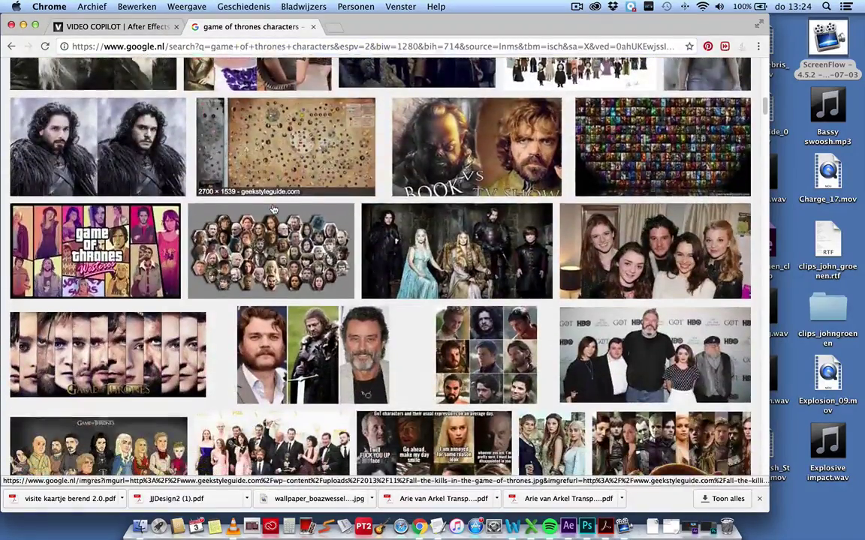
pyautogui.scroll(-5, 274, 214)
pyautogui.scroll(-3, 274, 210)
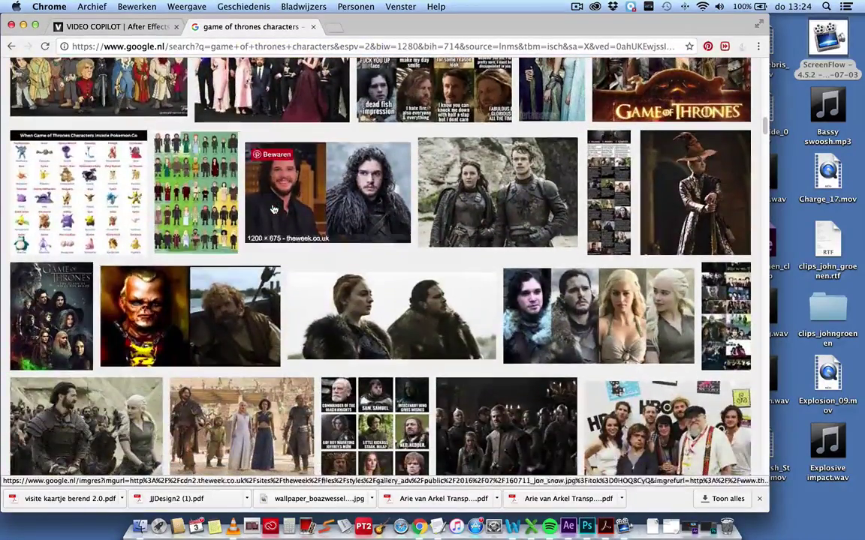
pyautogui.scroll(10, 274, 211)
pyautogui.scroll(10, 338, 150)
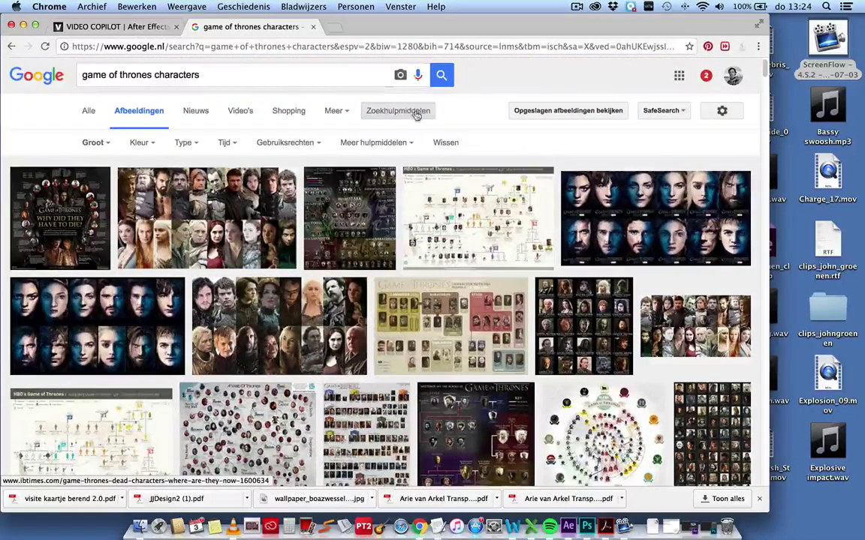
pyautogui.click(93, 142)
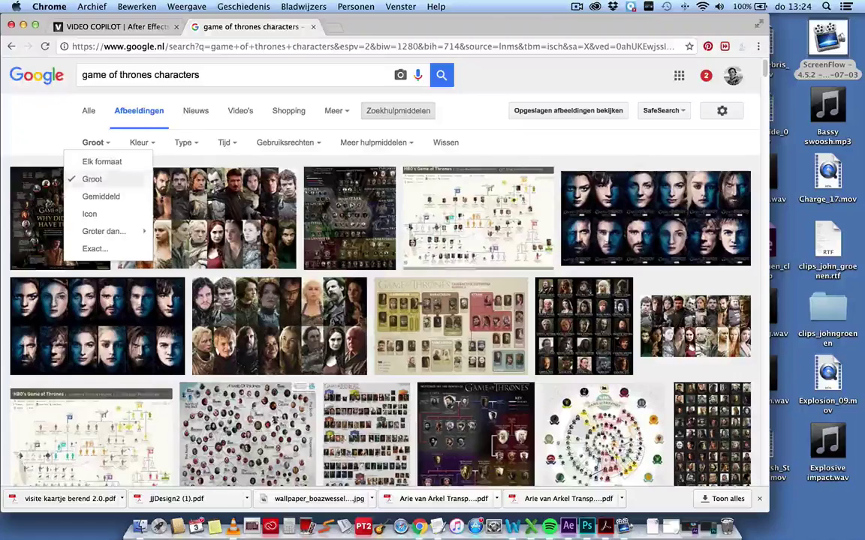
pyautogui.click(91, 178)
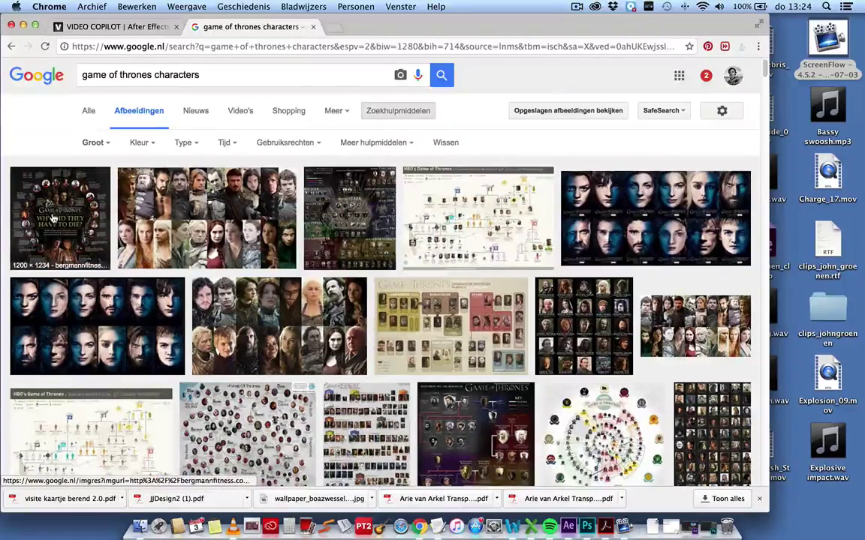
# Scroll the large results and preview the dark Game Of Thrones' Dead Characters image.
pyautogui.scroll(-2, 52, 218)
pyautogui.scroll(-4, 170, 244)
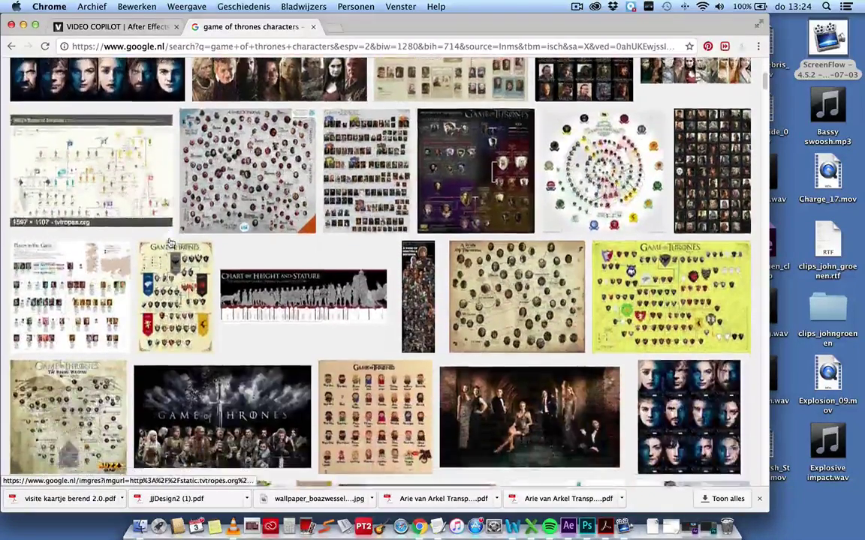
pyautogui.scroll(-4, 170, 243)
pyautogui.scroll(-1, 170, 244)
pyautogui.scroll(-3, 171, 244)
pyautogui.scroll(-2, 170, 244)
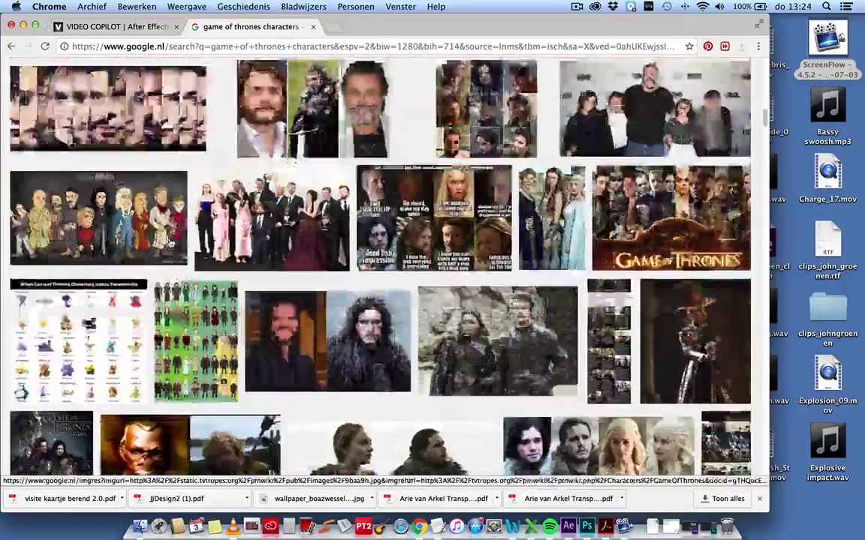
pyautogui.scroll(-5, 170, 244)
pyautogui.click(480, 255)
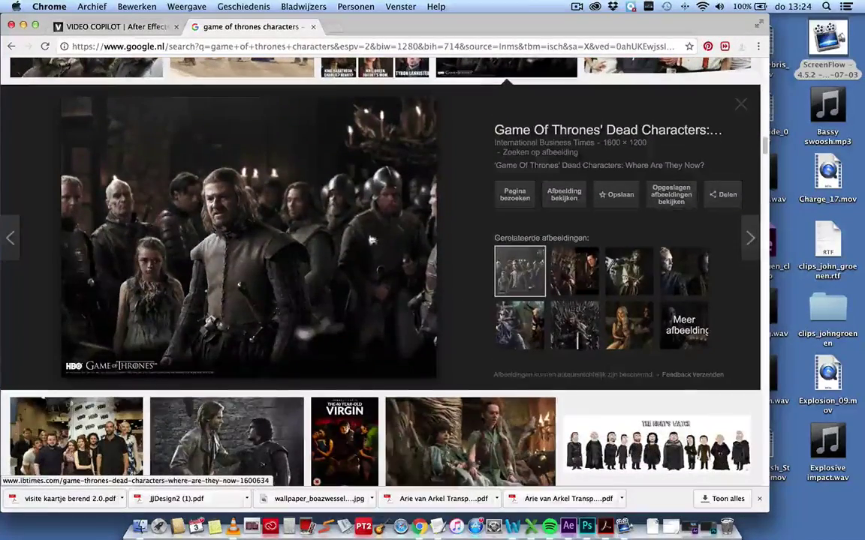
# Save the previewed Game Of Thrones' Dead Characters image as a JPEG.
pyautogui.rightClick(289, 250)
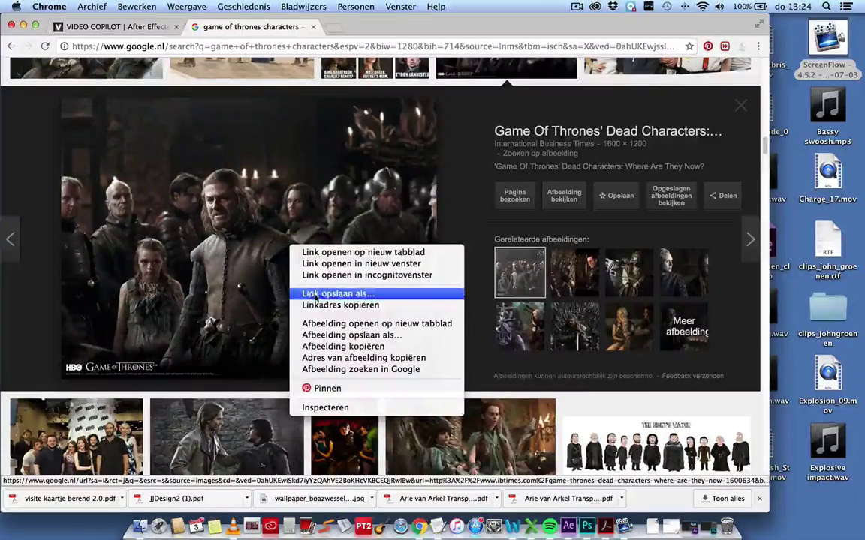
pyautogui.click(329, 335)
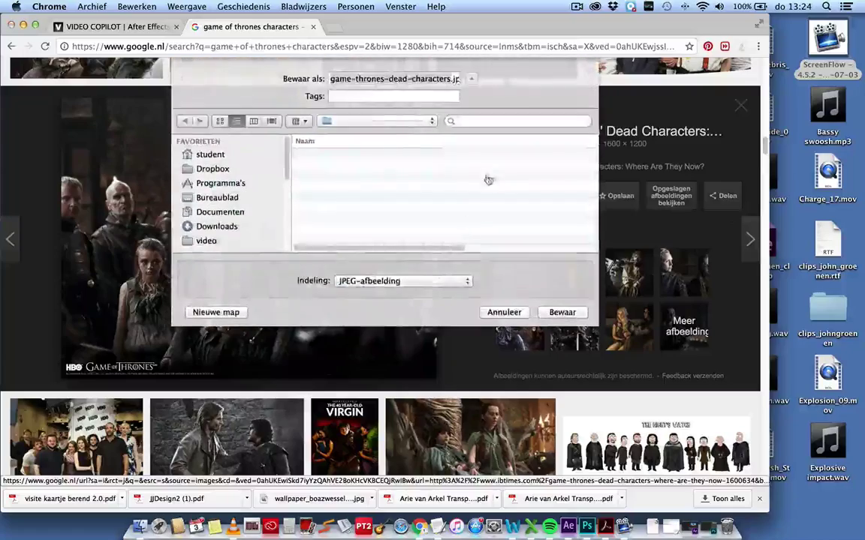
pyautogui.click(562, 313)
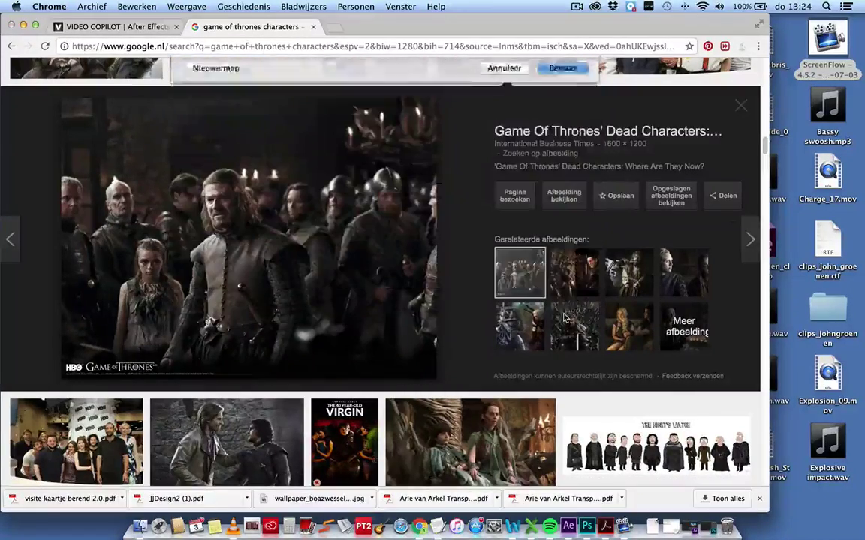
# Preview the Sansa and Jon Snow image, then cancel saving its small preview version.
pyautogui.scroll(2, 357, 242)
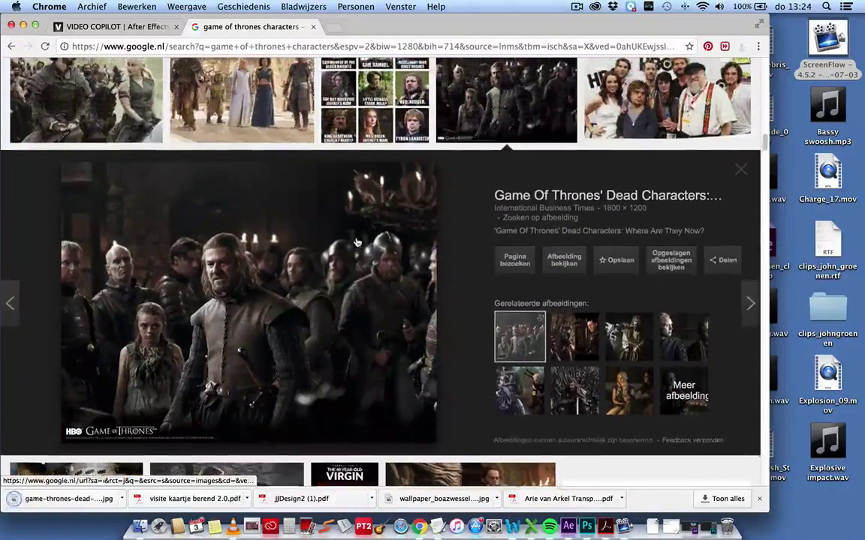
pyautogui.scroll(1, 354, 242)
pyautogui.scroll(4, 353, 241)
pyautogui.scroll(1, 350, 242)
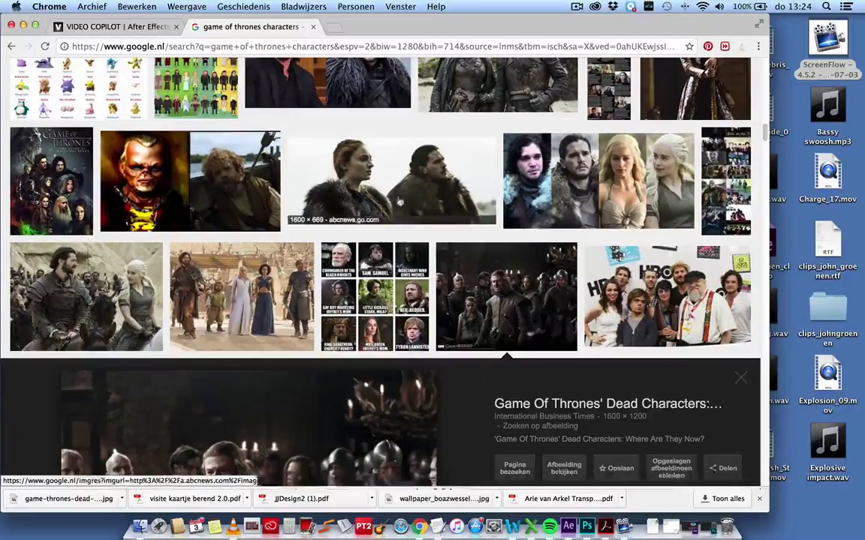
pyautogui.moveTo(391, 179)
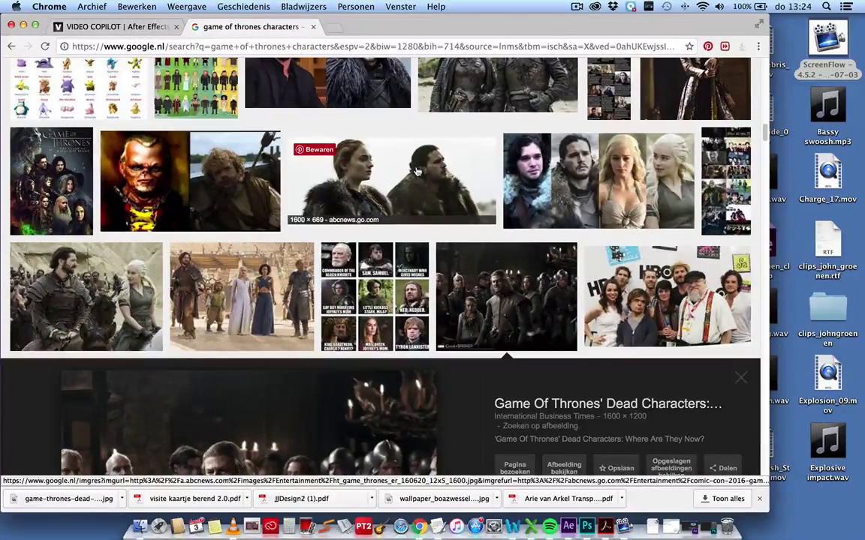
pyautogui.click(416, 172)
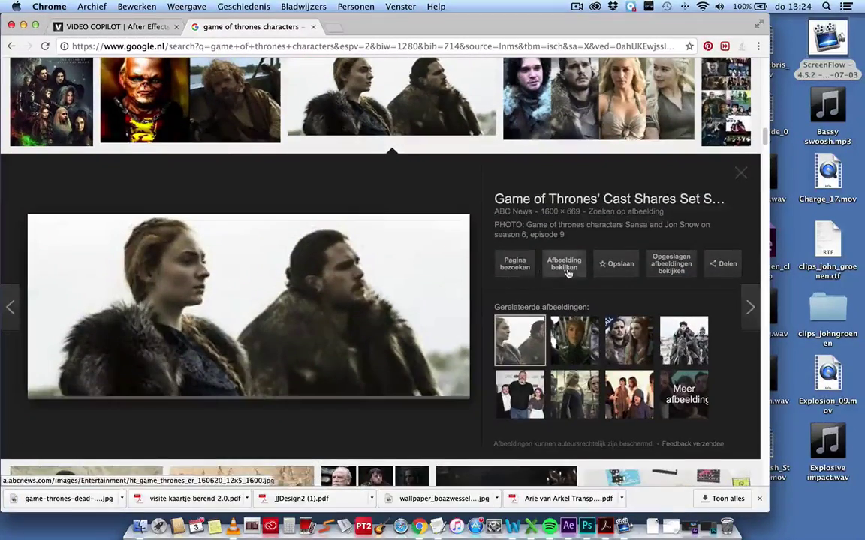
pyautogui.rightClick(256, 289)
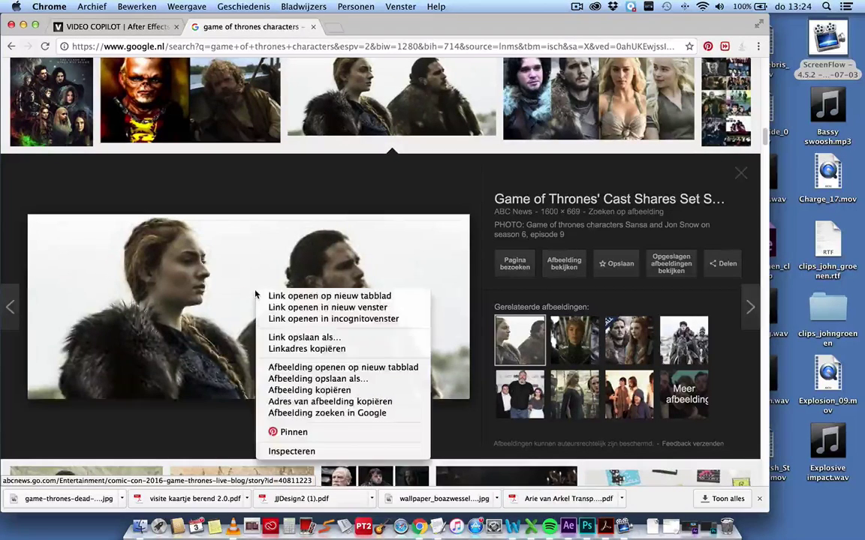
pyautogui.click(295, 381)
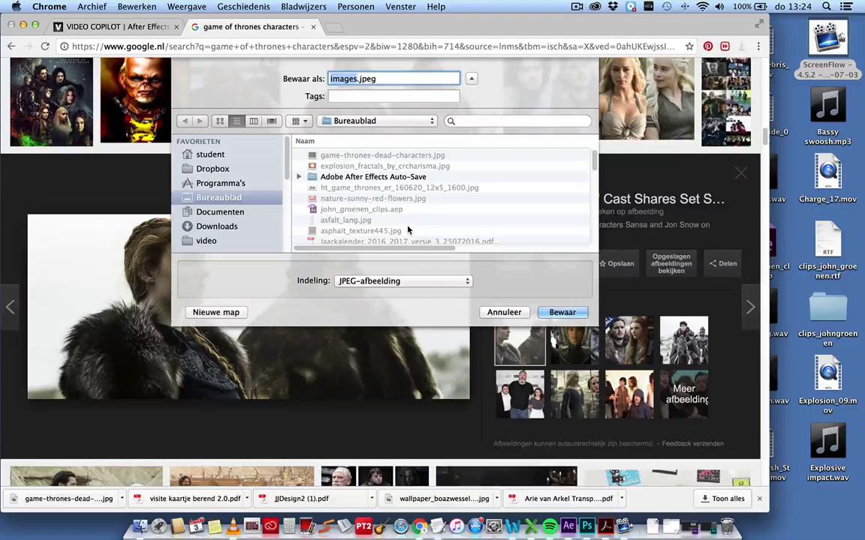
pyautogui.click(501, 314)
# Save the full-size Sansa and Jon photo as ht_game_thrones_er_160620_12x5_1600.jpg.
pyautogui.click(552, 262)
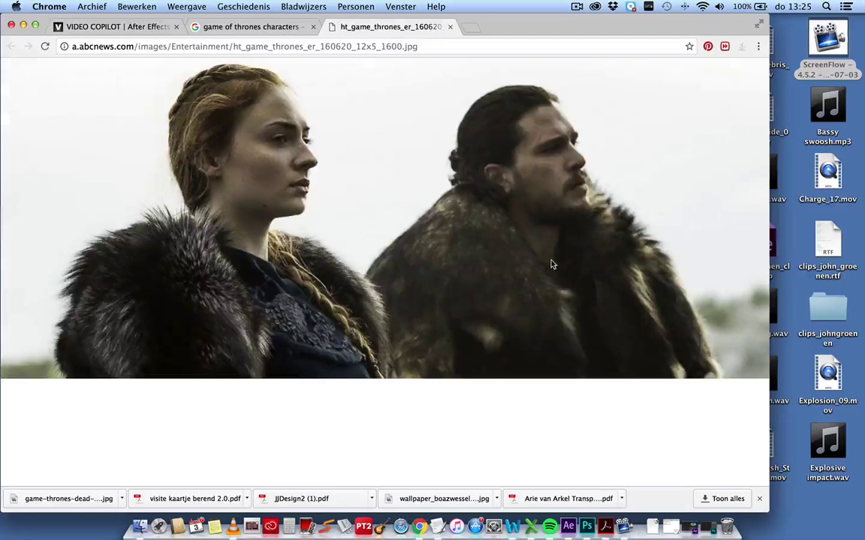
pyautogui.click(301, 230)
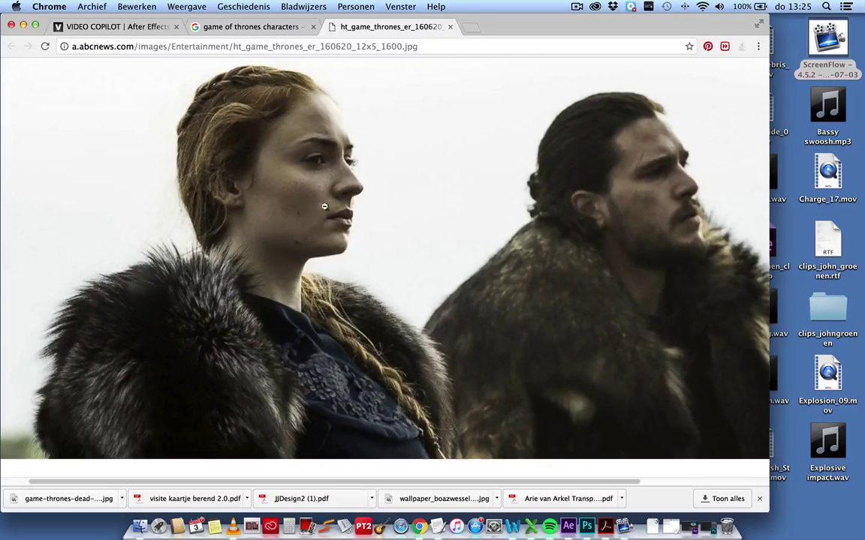
pyautogui.rightClick(280, 204)
pyautogui.click(348, 223)
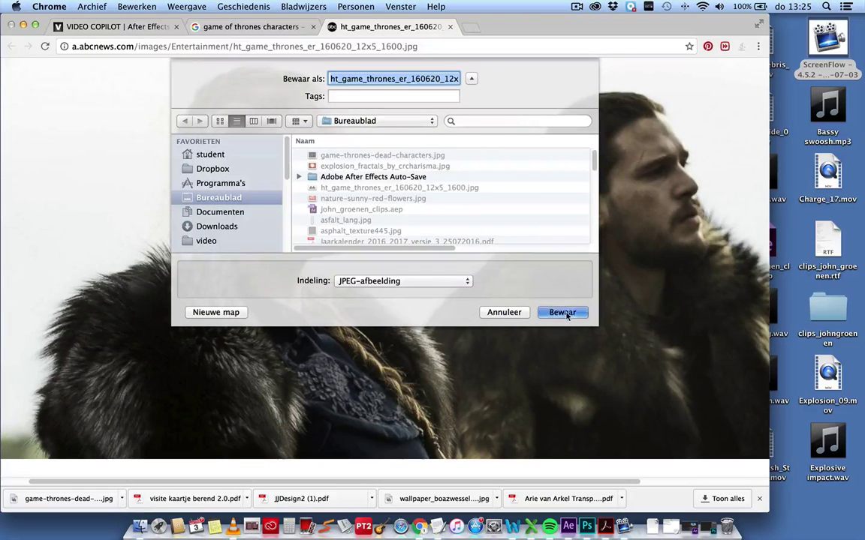
pyautogui.click(564, 312)
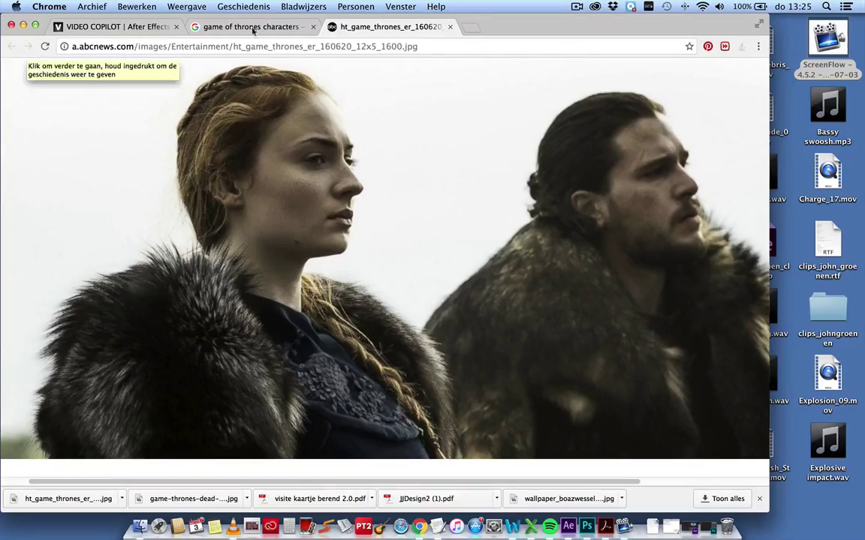
# Search Google for 'explosions' and show the image results.
pyautogui.press('super+w')
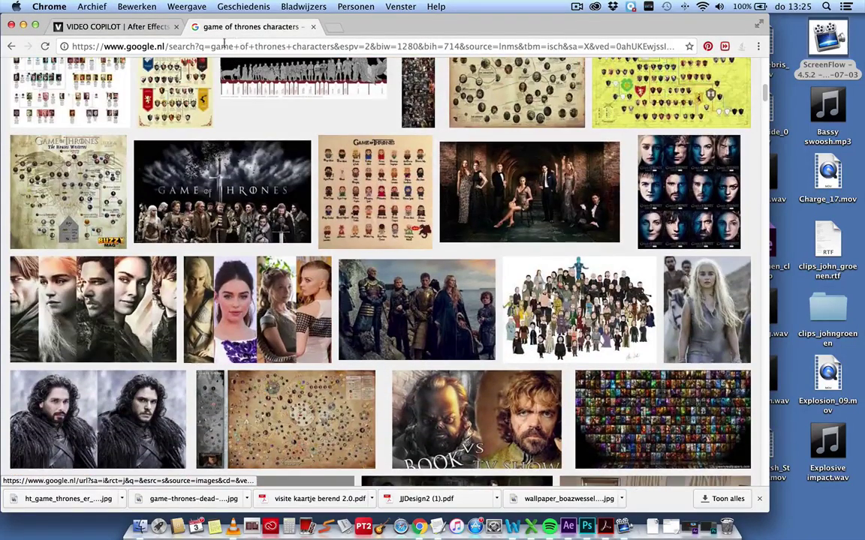
pyautogui.click(213, 49)
pyautogui.write('e')
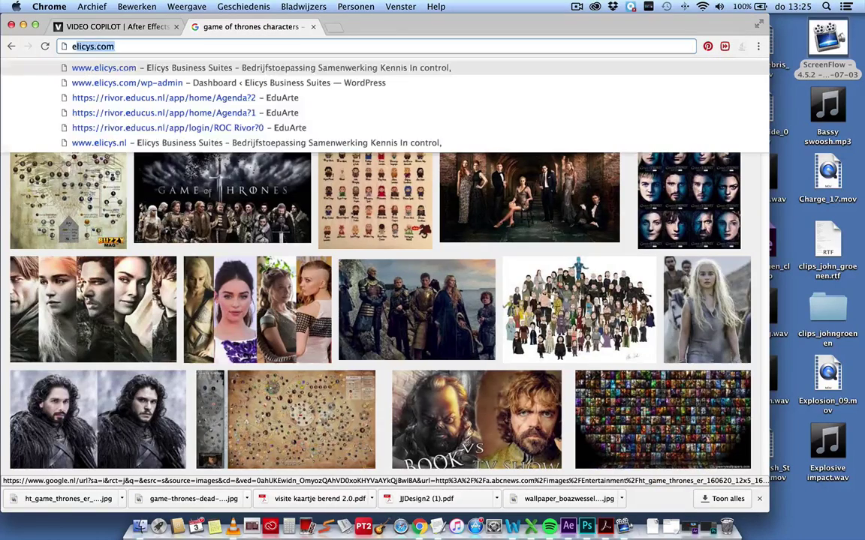
pyautogui.write('xplosions')
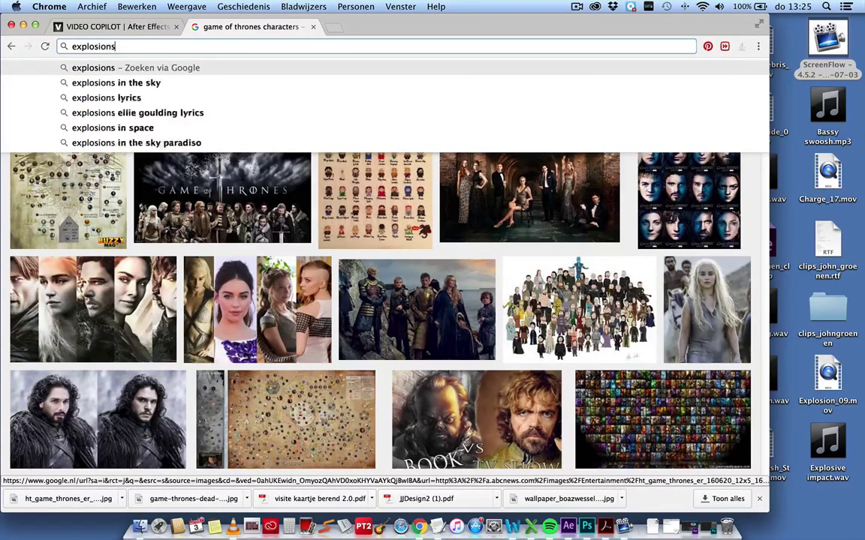
pyautogui.press('Return')
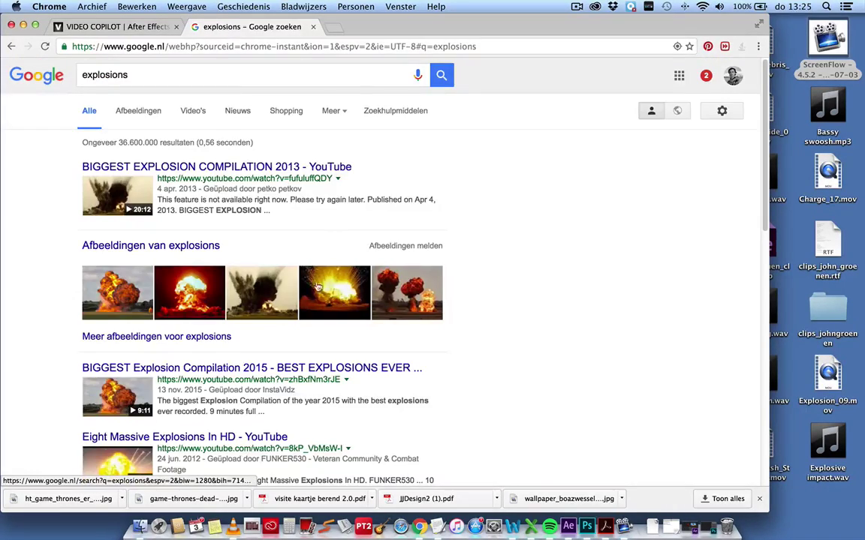
pyautogui.click(140, 110)
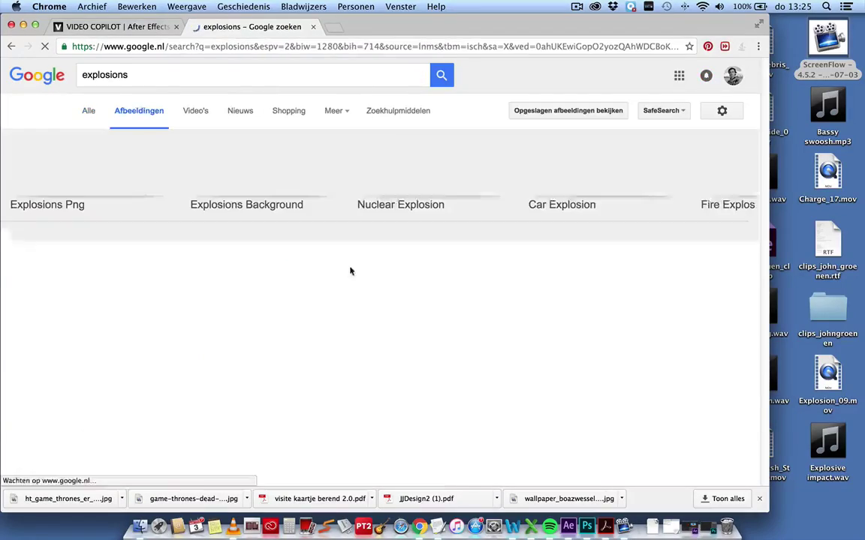
# Browse the explosion images, then filter them to large size (Groot) only.
pyautogui.scroll(-3, 369, 295)
pyautogui.scroll(-2, 369, 294)
pyautogui.scroll(-4, 370, 294)
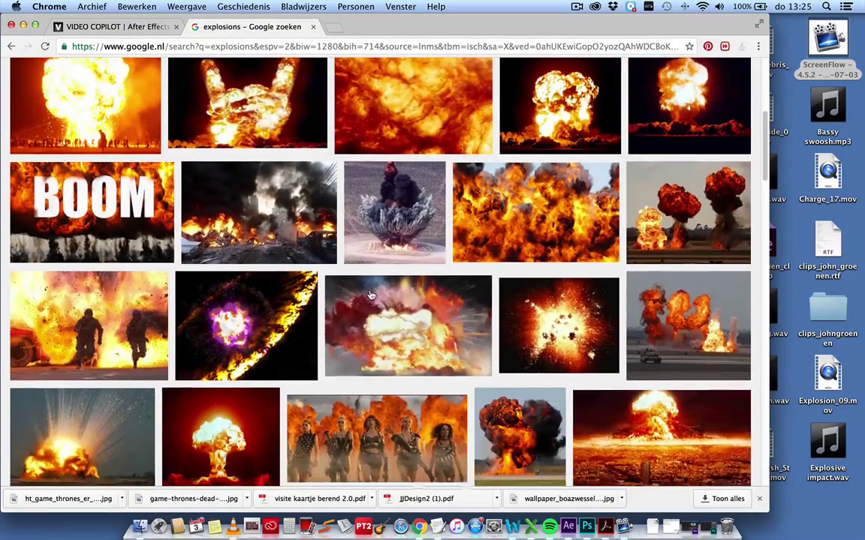
pyautogui.scroll(-1, 370, 295)
pyautogui.scroll(-2, 369, 294)
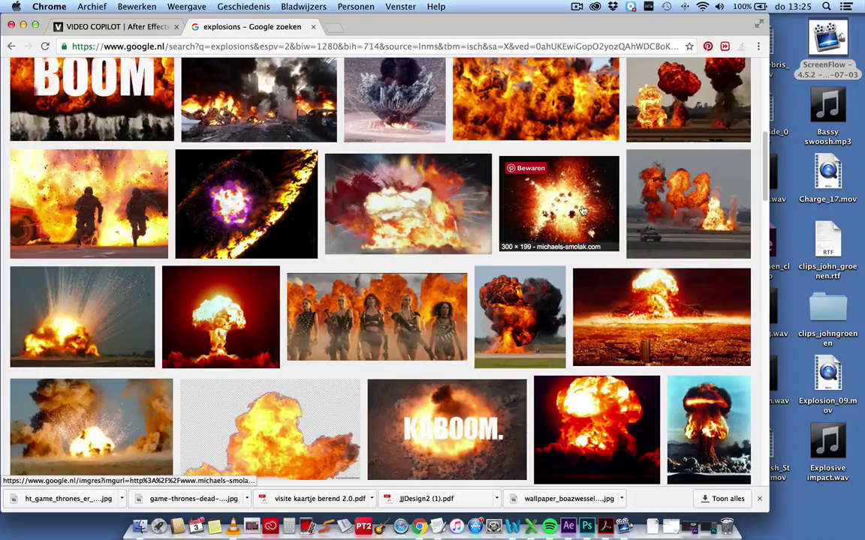
pyautogui.scroll(-1, 572, 217)
pyautogui.scroll(-5, 481, 338)
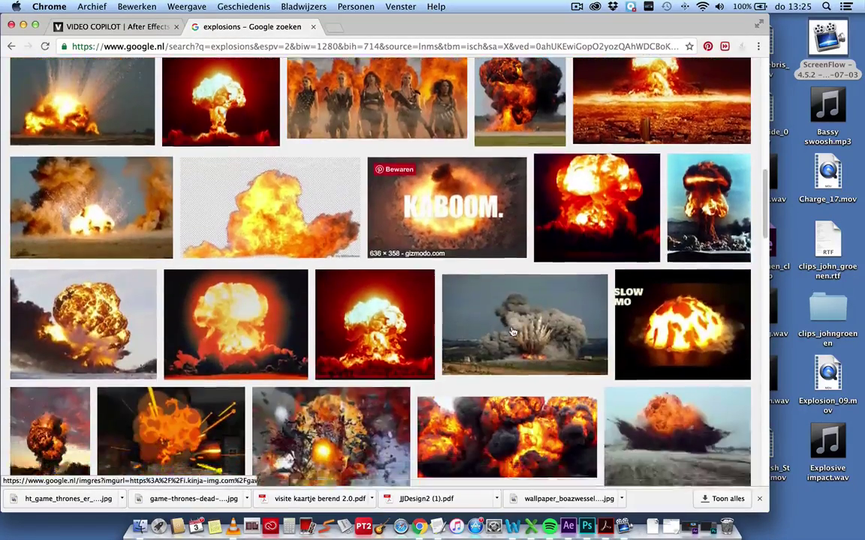
pyautogui.scroll(-8, 513, 331)
pyautogui.scroll(-2, 513, 331)
pyautogui.scroll(-1, 513, 331)
pyautogui.scroll(20, 466, 225)
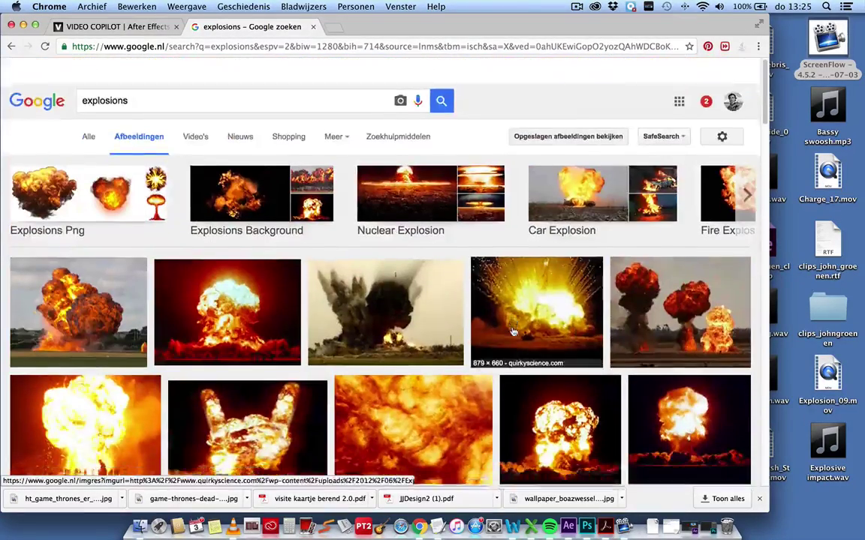
pyautogui.click(400, 112)
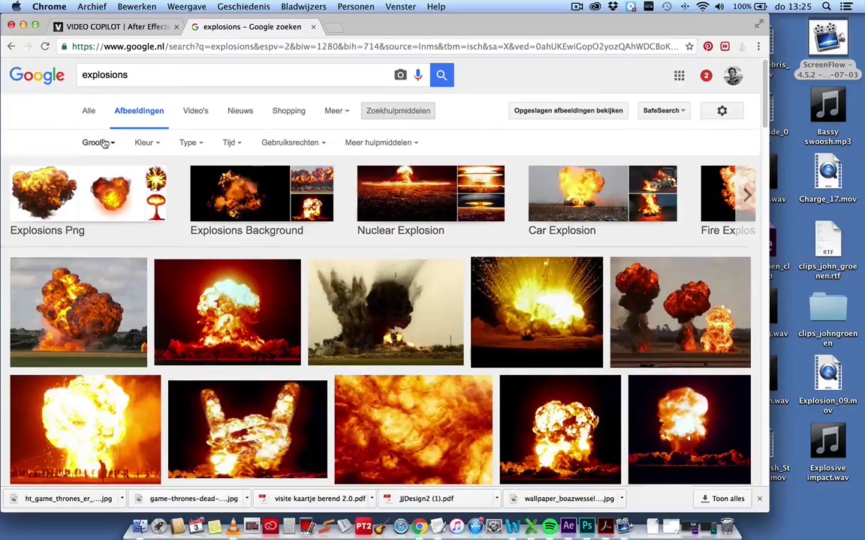
pyautogui.click(96, 143)
pyautogui.click(93, 181)
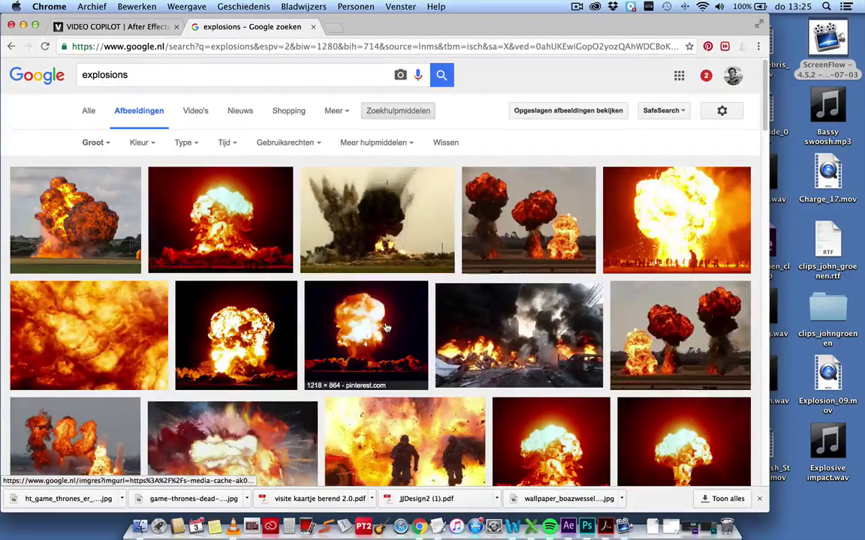
# Scroll down through the large explosion image results.
pyautogui.scroll(-4, 387, 328)
pyautogui.scroll(-1, 387, 328)
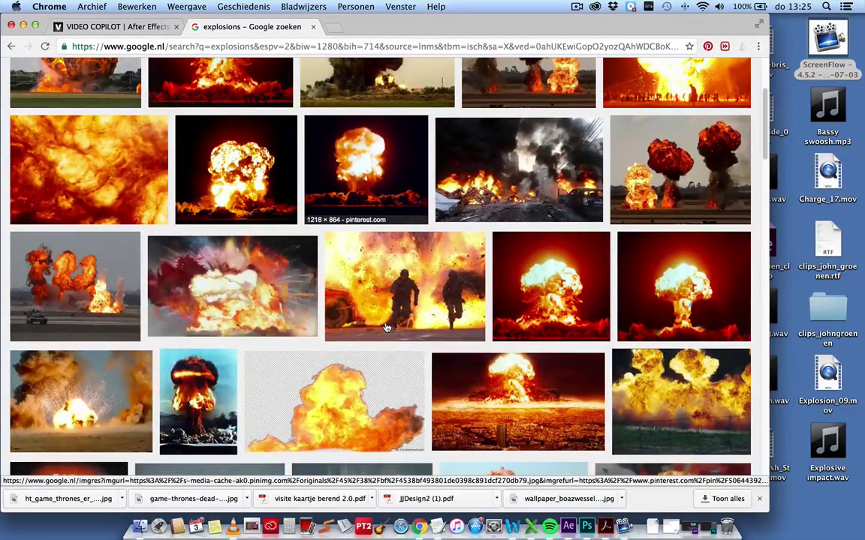
pyautogui.scroll(-1, 387, 328)
pyautogui.scroll(-3, 386, 328)
pyautogui.scroll(-3, 386, 328)
pyautogui.scroll(-2, 387, 328)
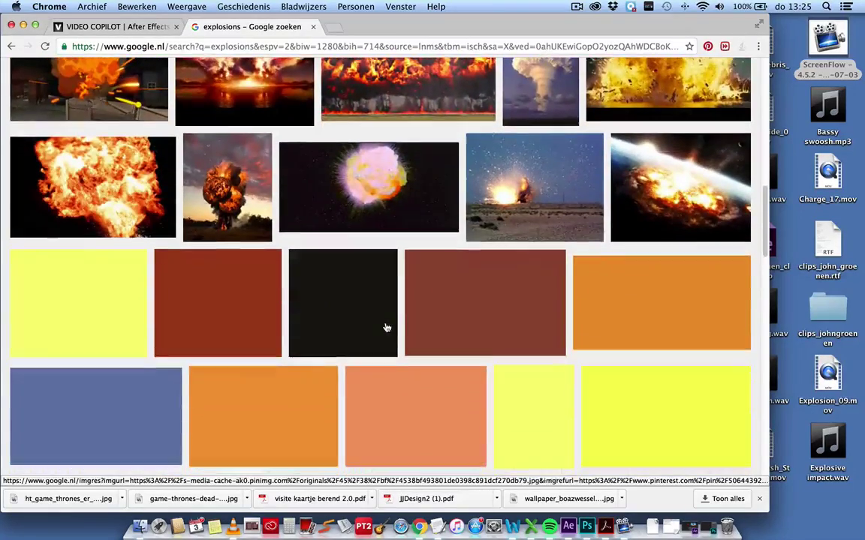
pyautogui.scroll(-1, 387, 328)
pyautogui.scroll(-2, 387, 328)
pyautogui.scroll(-2, 387, 328)
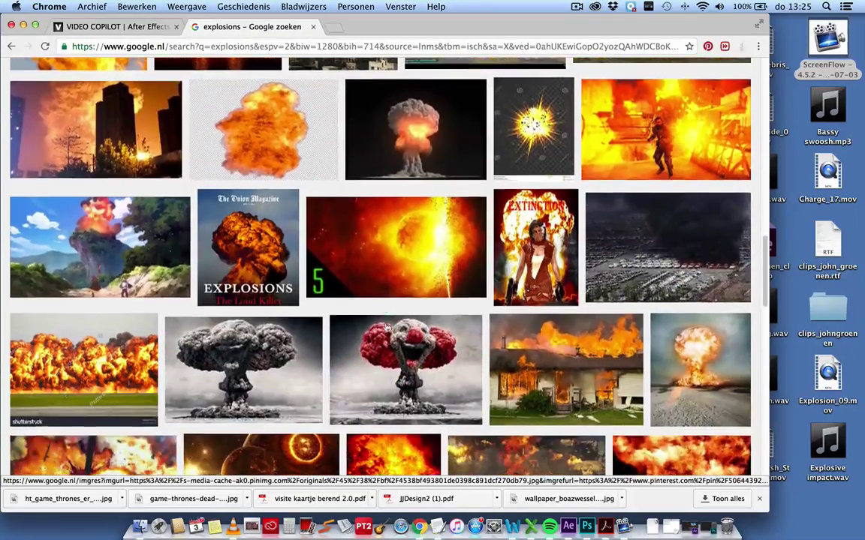
pyautogui.scroll(-3, 386, 328)
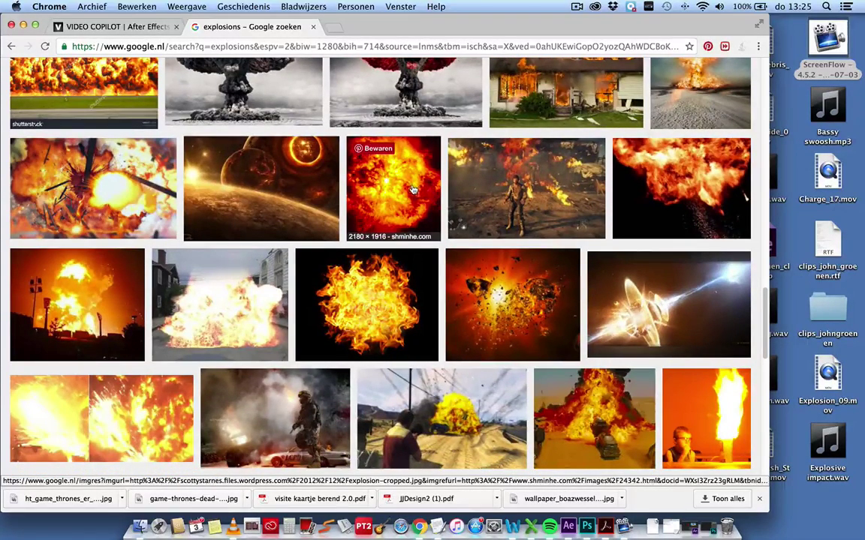
# Preview the fireball explosion image and cancel saving its small preview version.
pyautogui.click(412, 191)
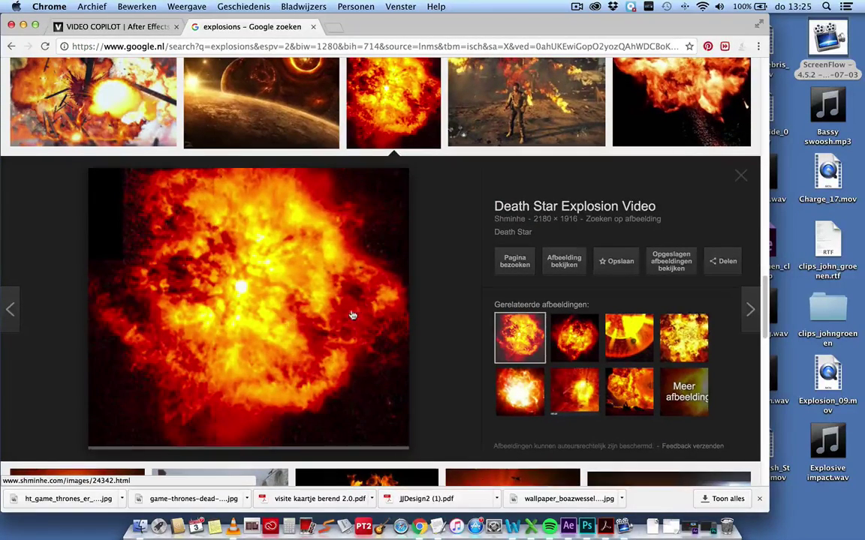
pyautogui.rightClick(262, 307)
pyautogui.click(285, 389)
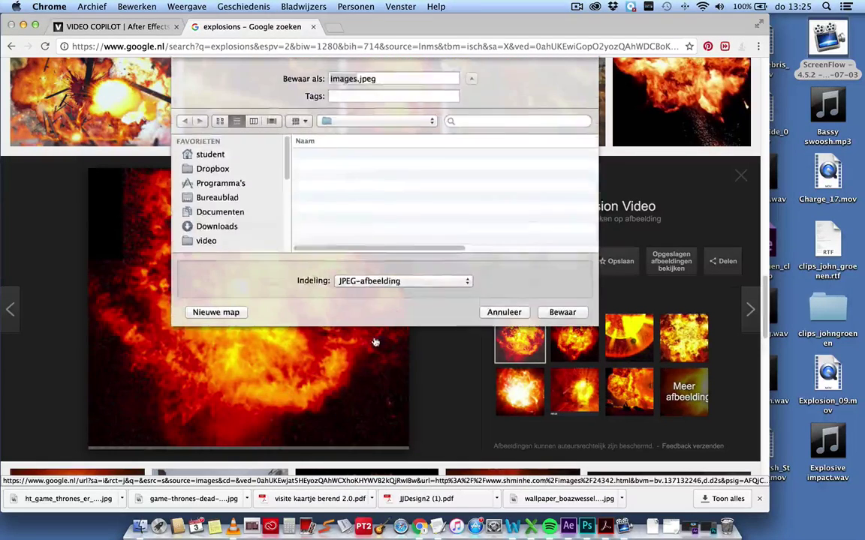
pyautogui.click(505, 310)
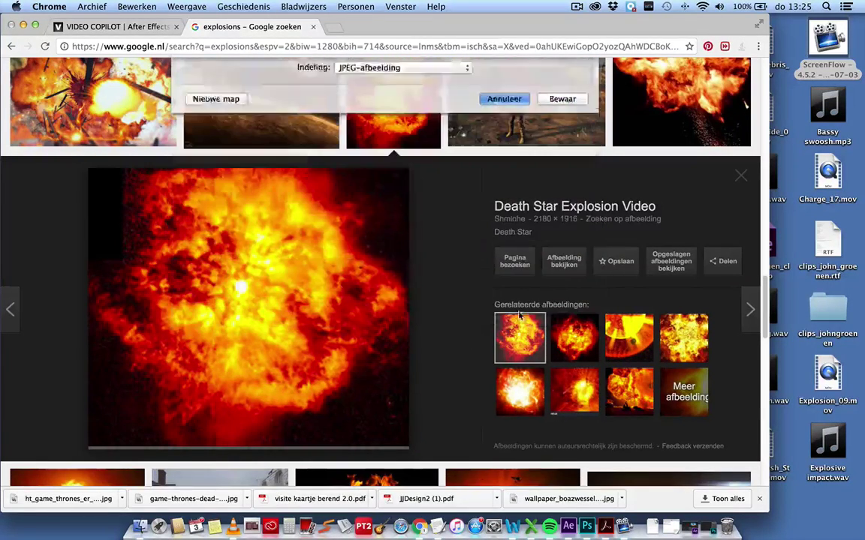
# Save the full-size fireball image as explosion-cropped.jpg on the Desktop, then minimize Chrome.
pyautogui.click(563, 263)
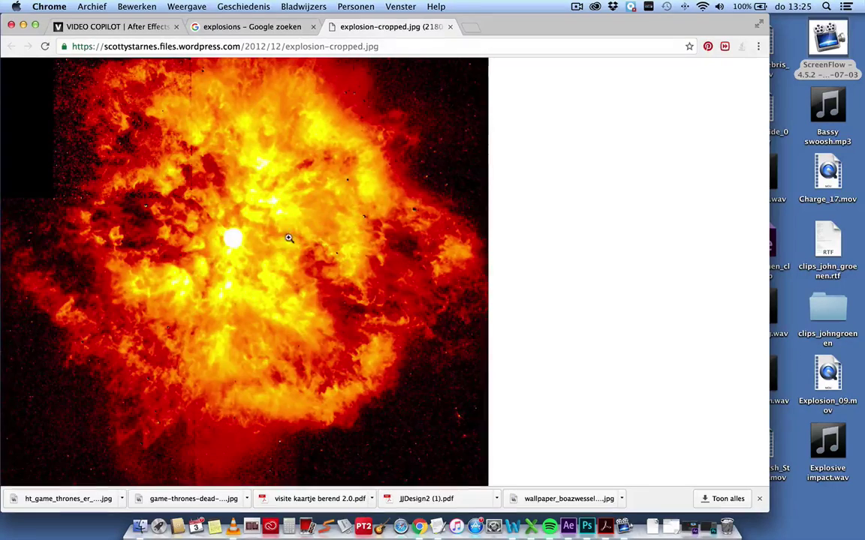
pyautogui.click(269, 243)
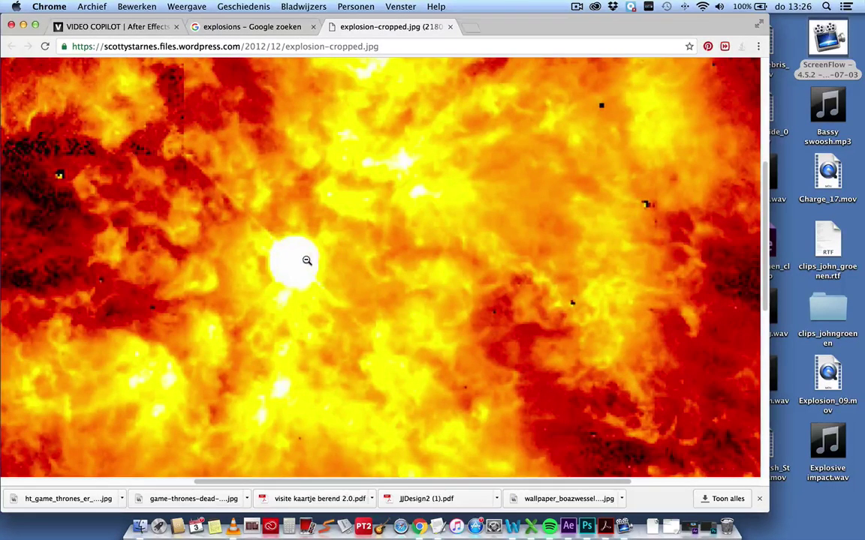
pyautogui.rightClick(307, 260)
pyautogui.click(357, 271)
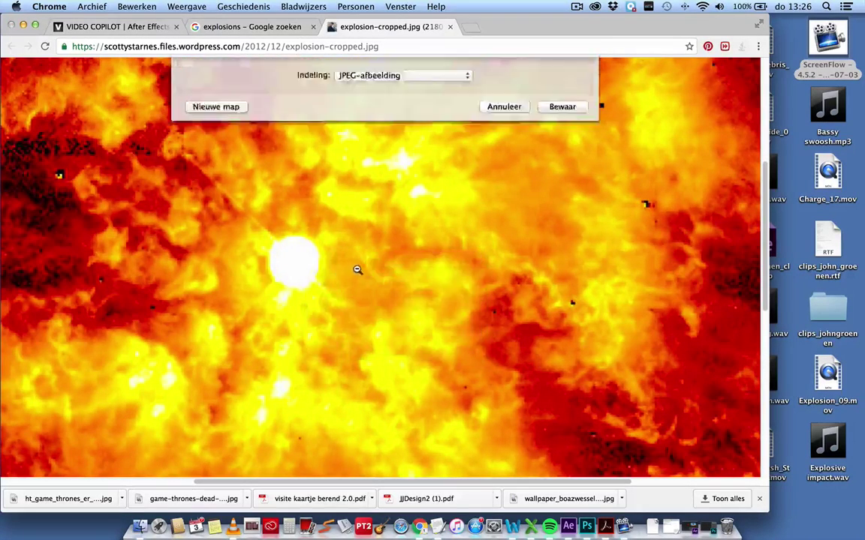
pyautogui.click(563, 313)
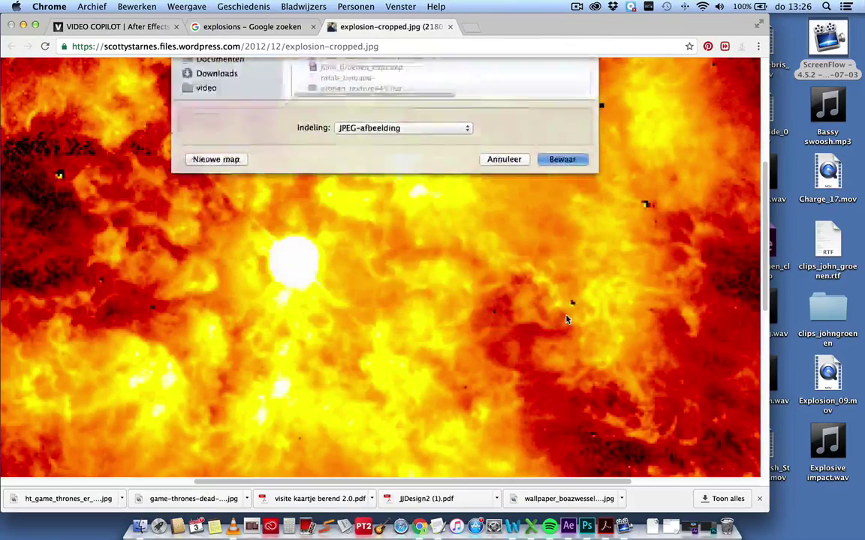
pyautogui.click(24, 27)
# Create a new named Tekengebied document using the Web 1920 × 1080 preset.
pyautogui.click(586, 525)
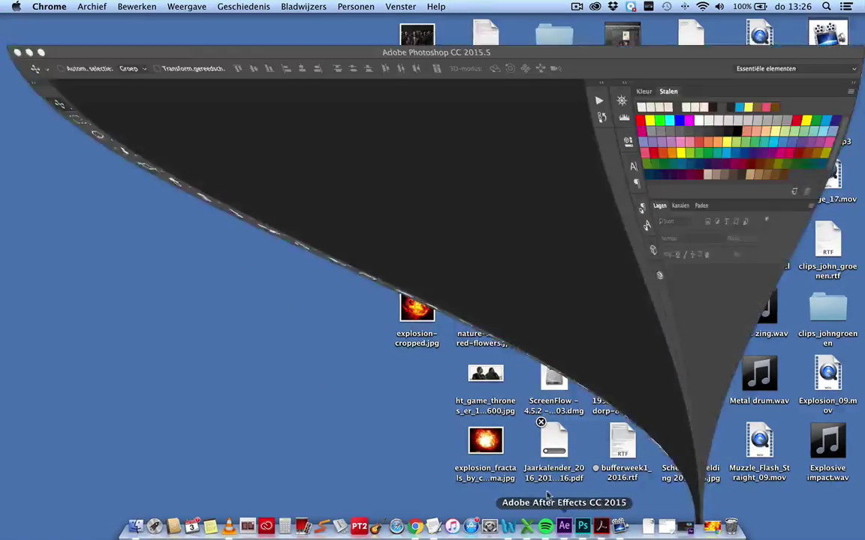
pyautogui.click(122, 8)
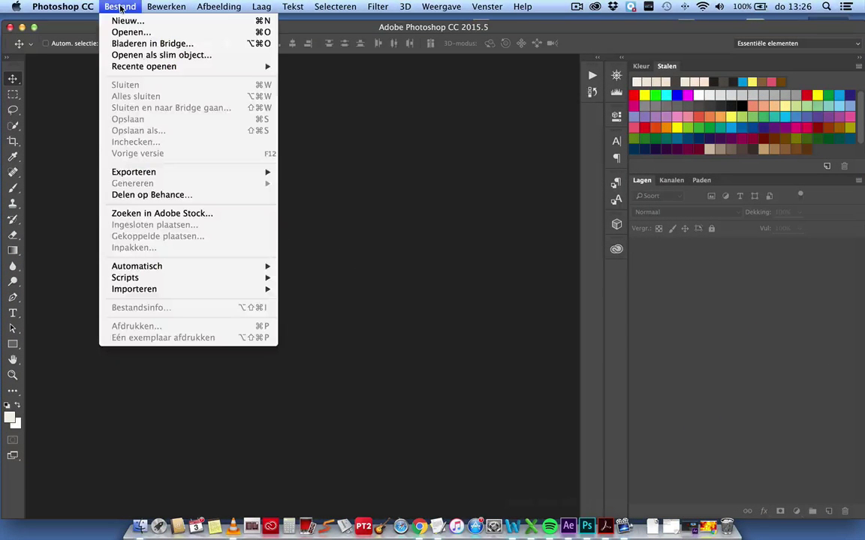
pyautogui.click(127, 20)
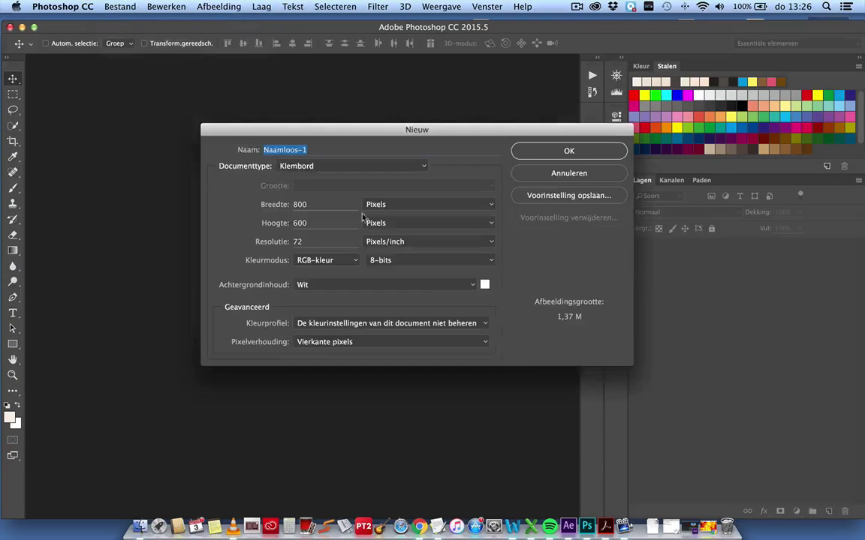
pyautogui.click(360, 167)
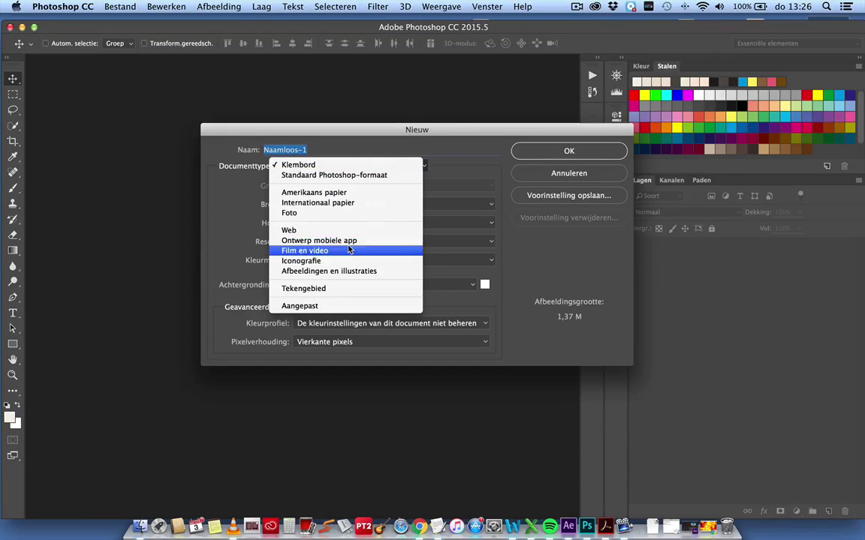
pyautogui.click(343, 289)
pyautogui.click(413, 189)
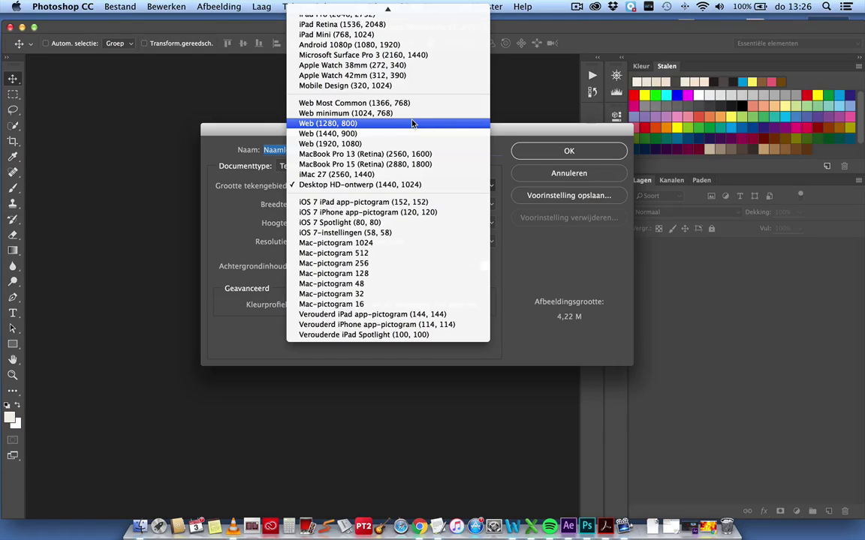
pyautogui.click(345, 145)
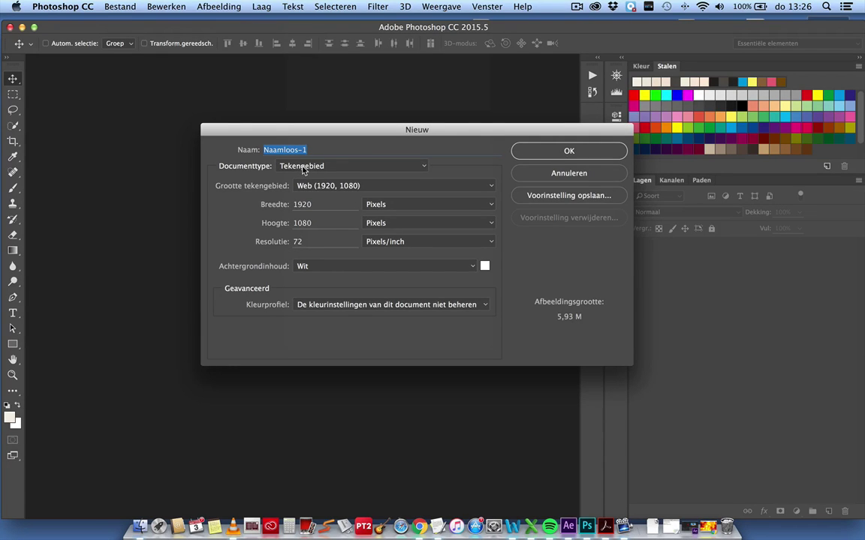
pyautogui.write('wallpape')
pyautogui.write('r test')
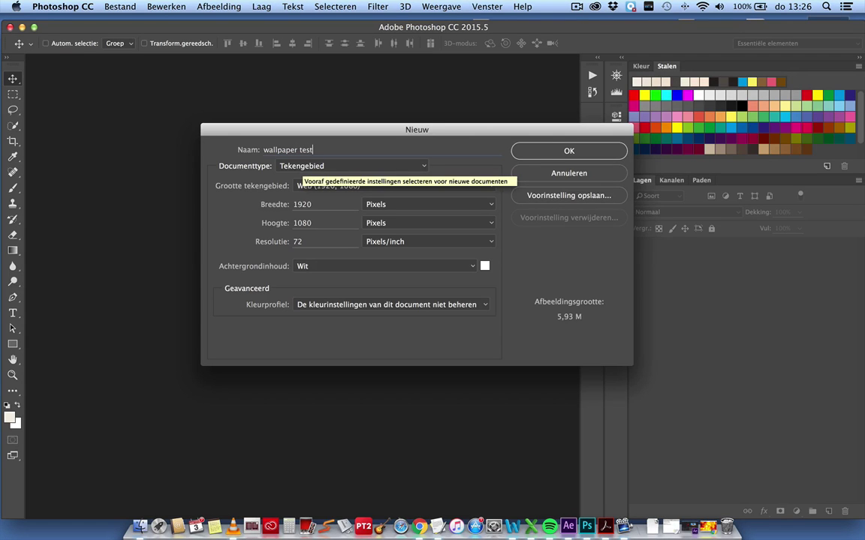
pyautogui.write(' john')
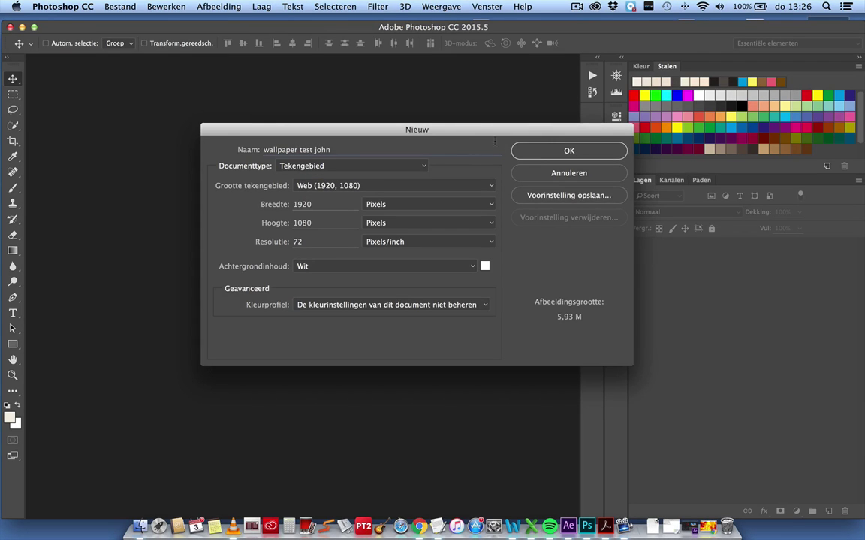
pyautogui.click(539, 154)
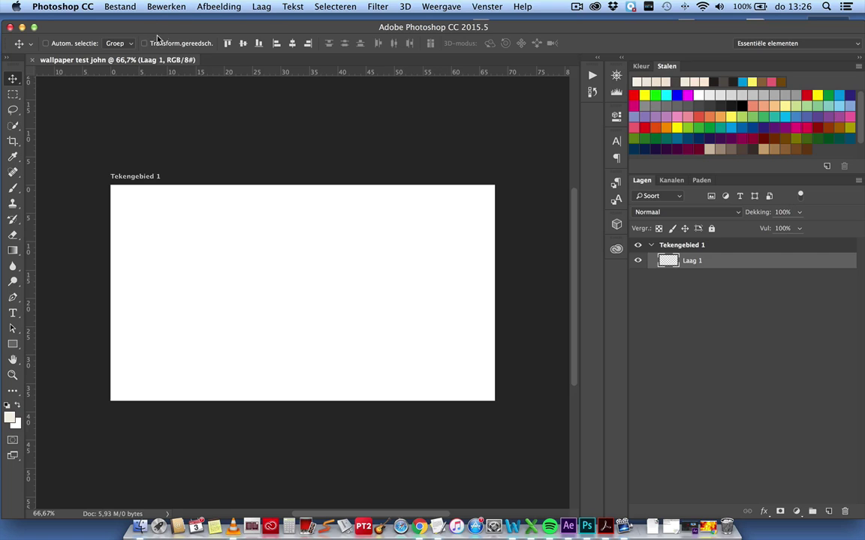
# Open explosion-cropped.jpg and the Sansa and Jon Game of Thrones photo.
pyautogui.click(120, 7)
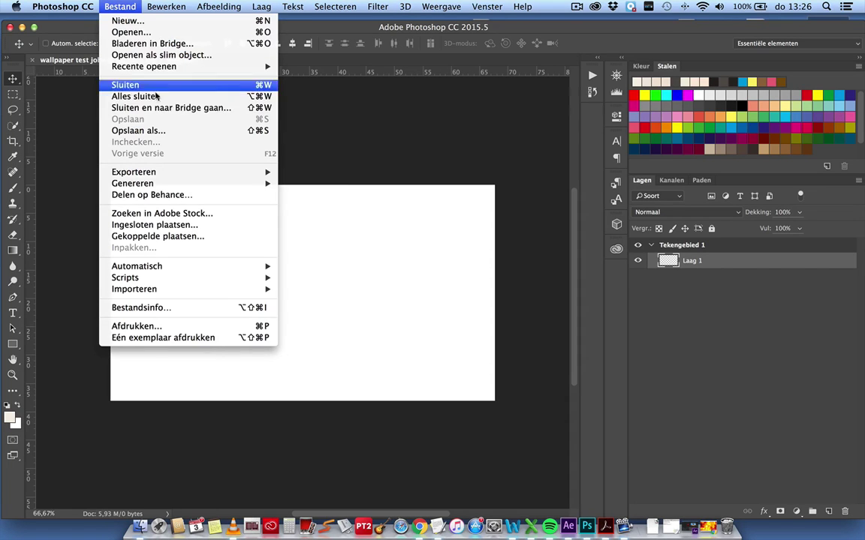
pyautogui.click(161, 33)
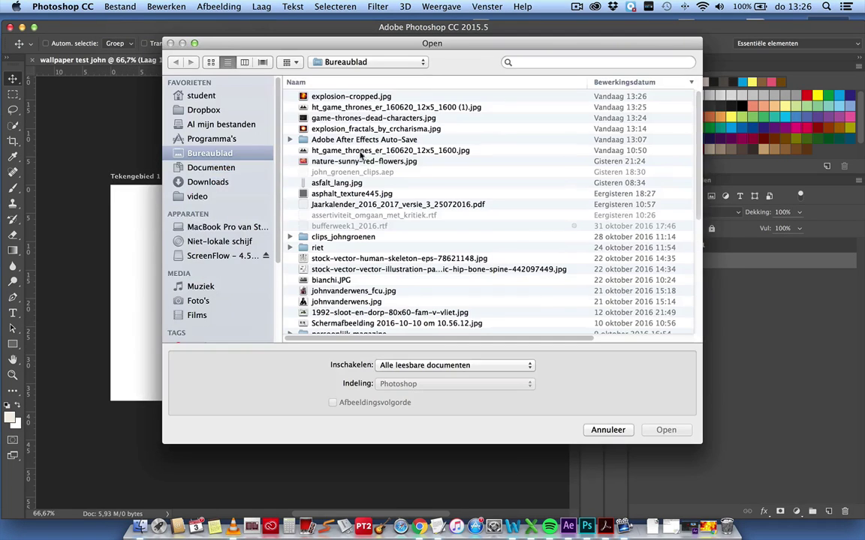
pyautogui.click(357, 98)
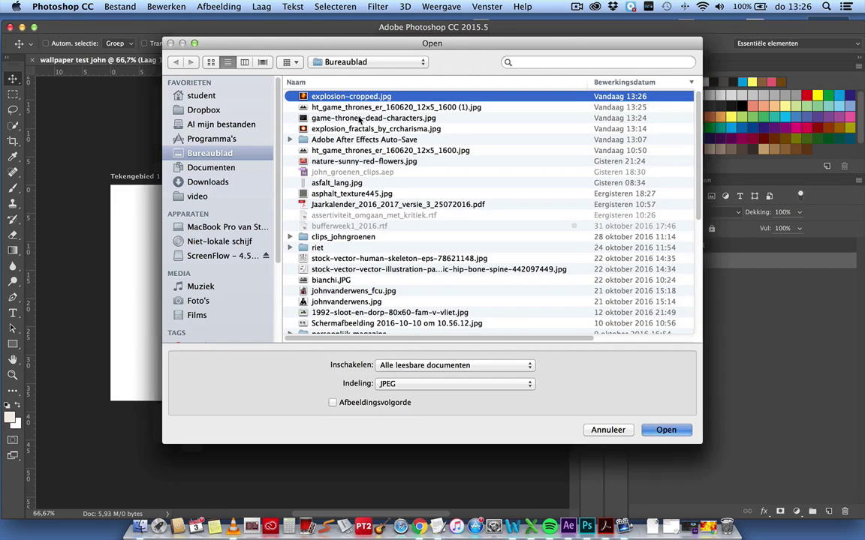
pyautogui.press('Return')
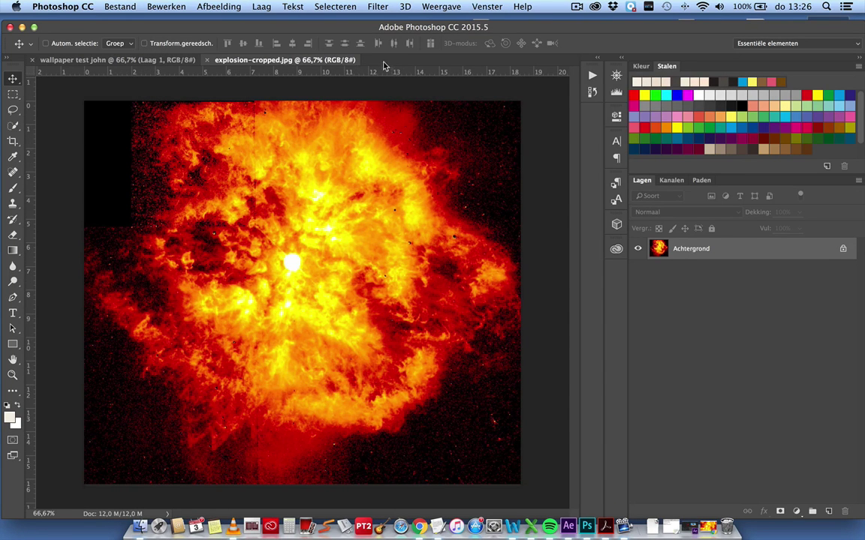
pyautogui.press('super+o')
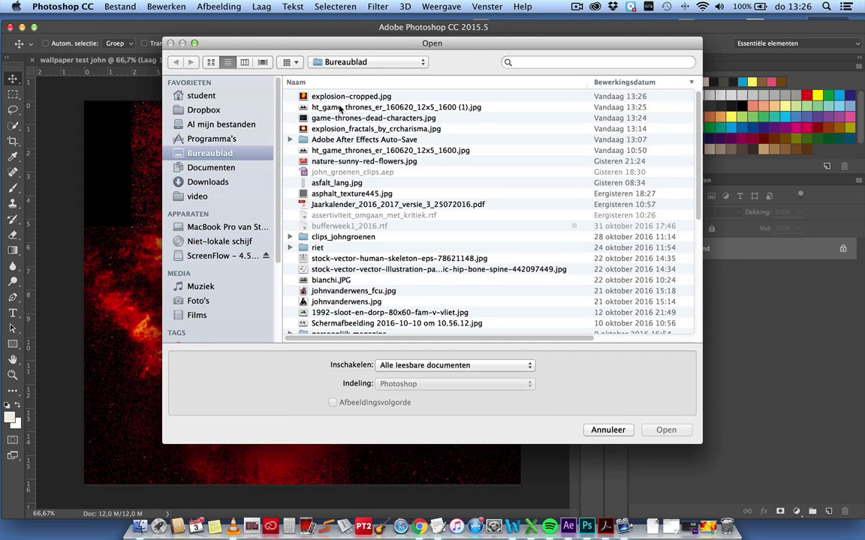
pyautogui.click(340, 109)
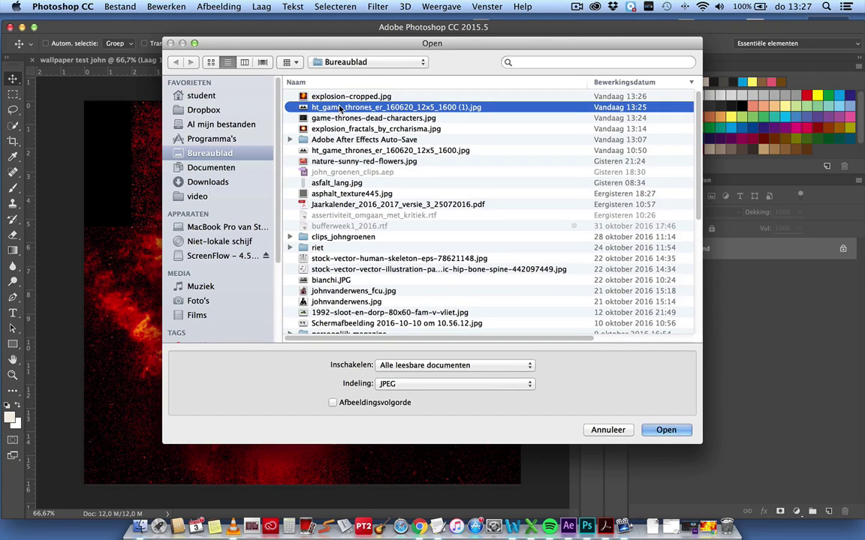
pyautogui.click(666, 430)
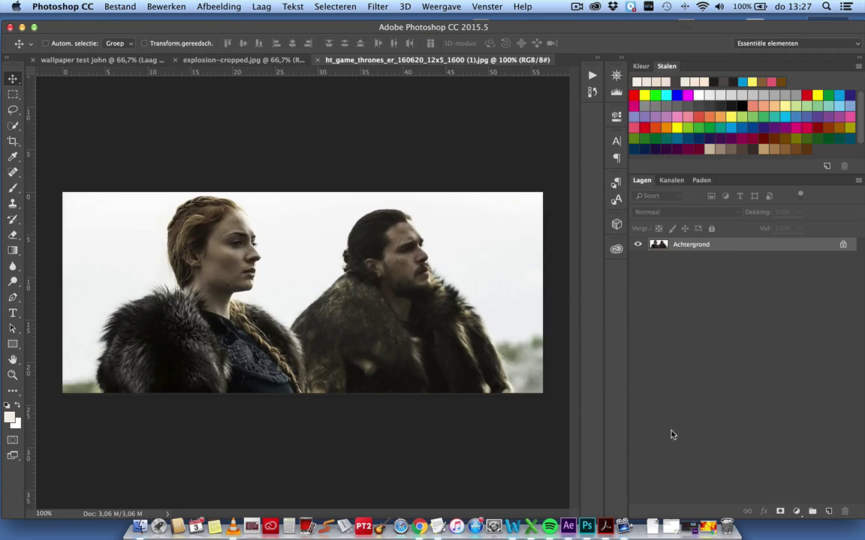
# Open nature-sunny-red-flowers.jpg as another document.
pyautogui.click(246, 58)
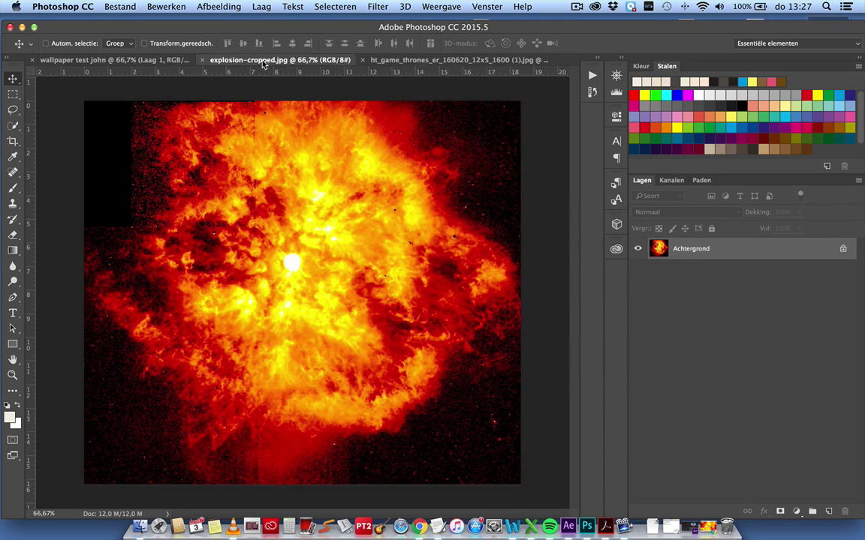
pyautogui.click(443, 60)
pyautogui.click(113, 7)
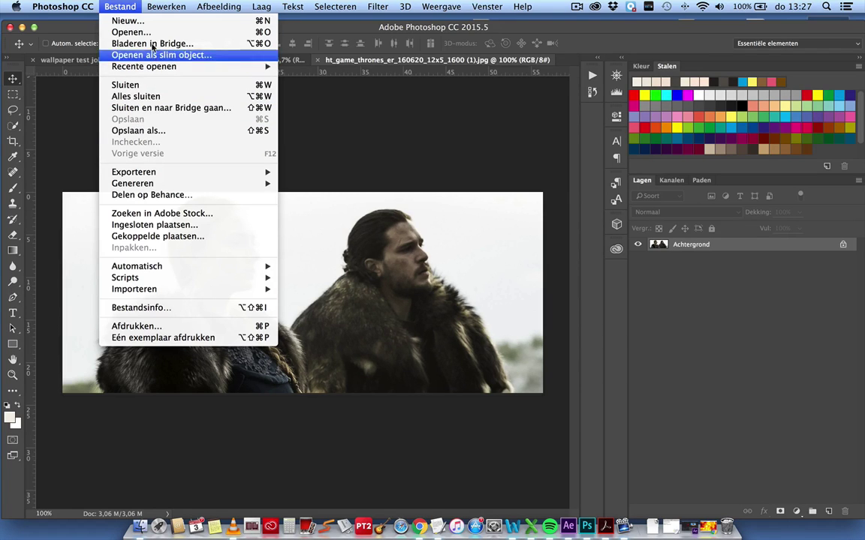
pyautogui.click(113, 7)
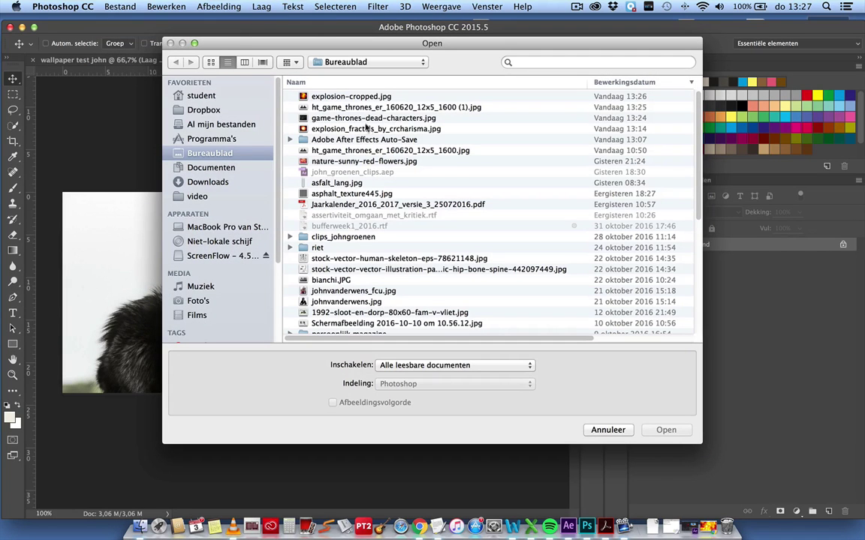
pyautogui.click(349, 162)
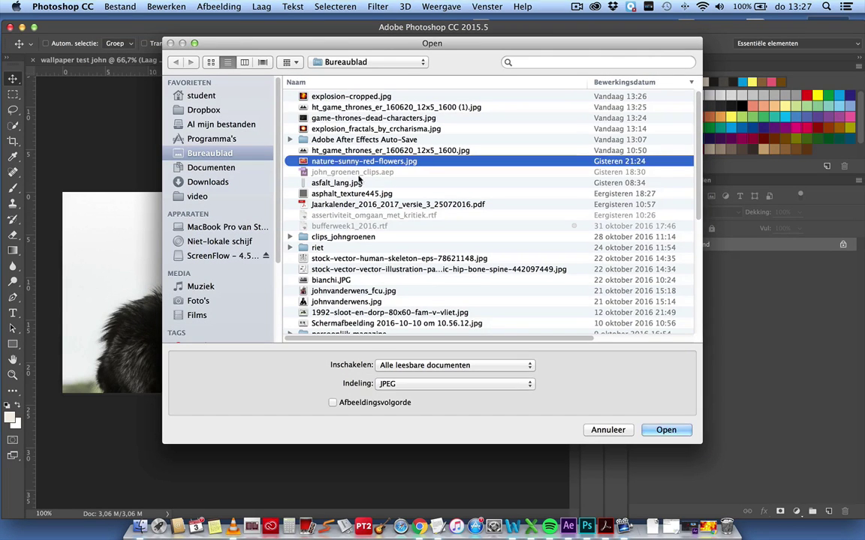
pyautogui.click(666, 430)
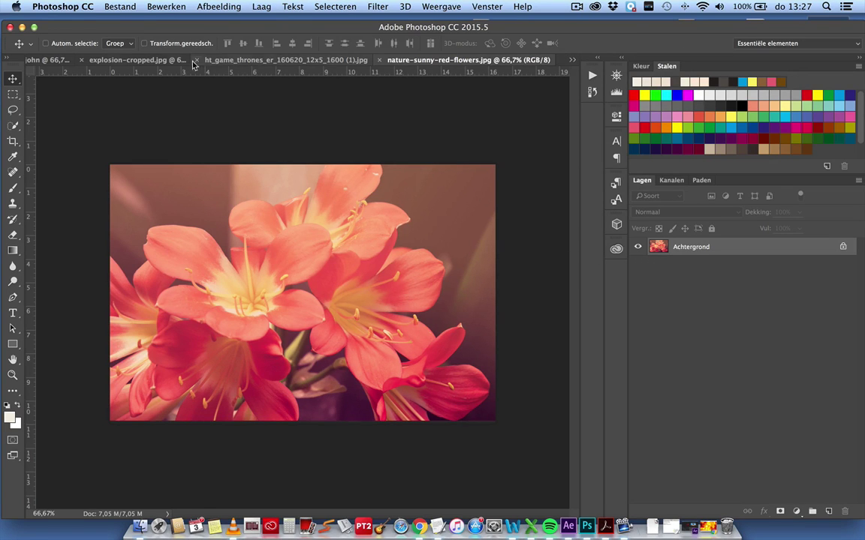
# Open game-thrones-dead-characters.jpg, then select all of the red flowers image.
pyautogui.click(239, 60)
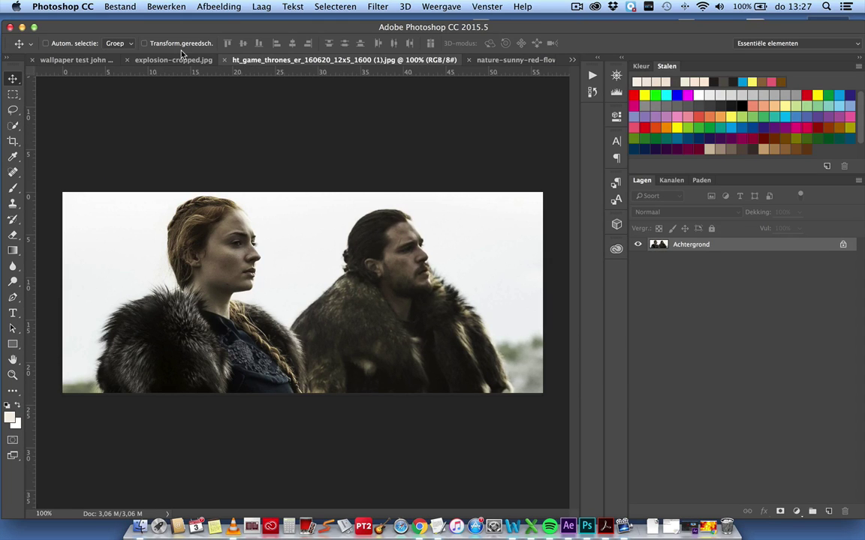
pyautogui.press('super+o')
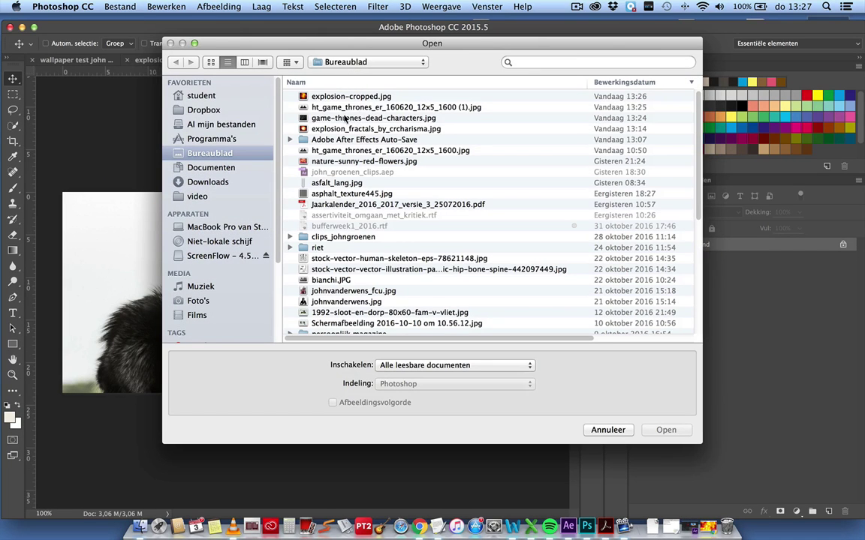
pyautogui.click(345, 118)
pyautogui.doubleClick(336, 119)
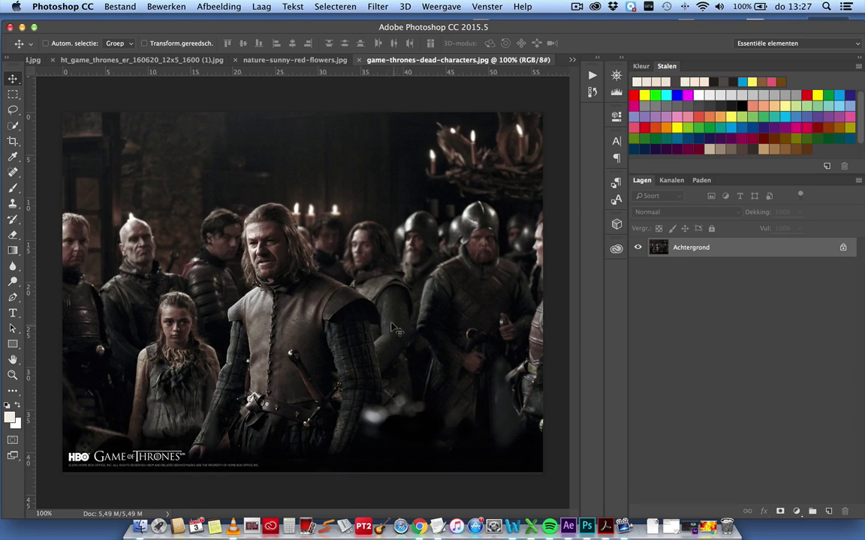
pyautogui.click(279, 60)
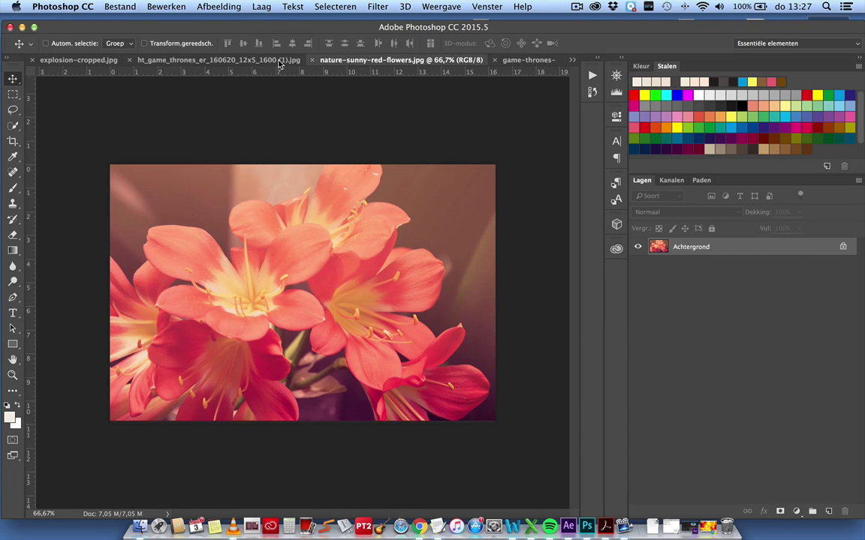
pyautogui.press('super+a')
# Select and copy the entire red flowers image.
pyautogui.click(166, 6)
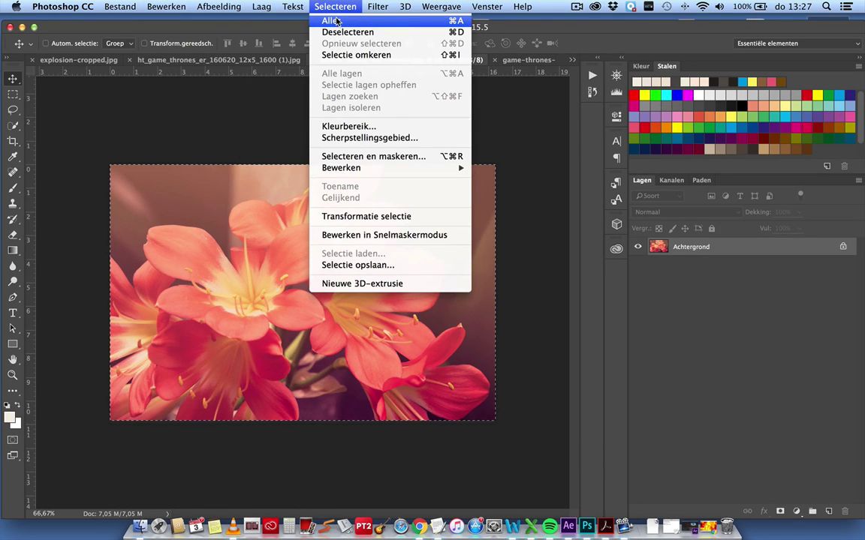
pyautogui.click(335, 20)
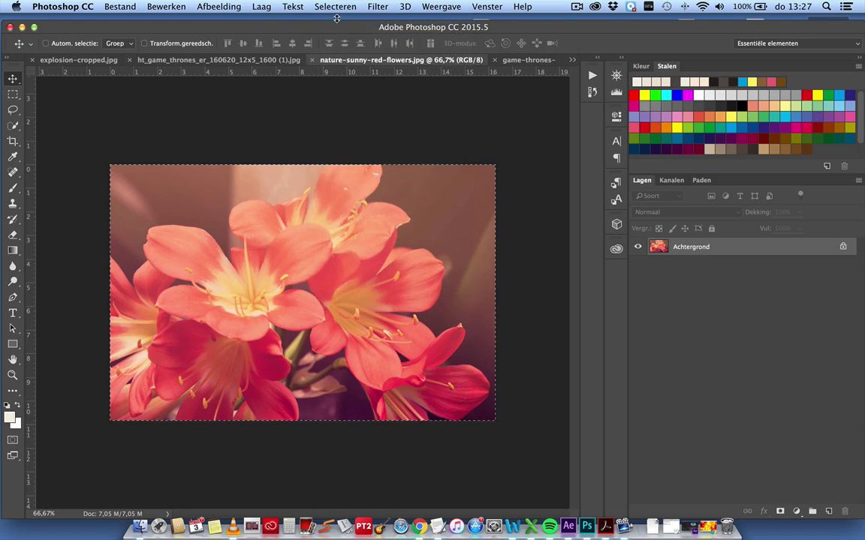
pyautogui.click(166, 7)
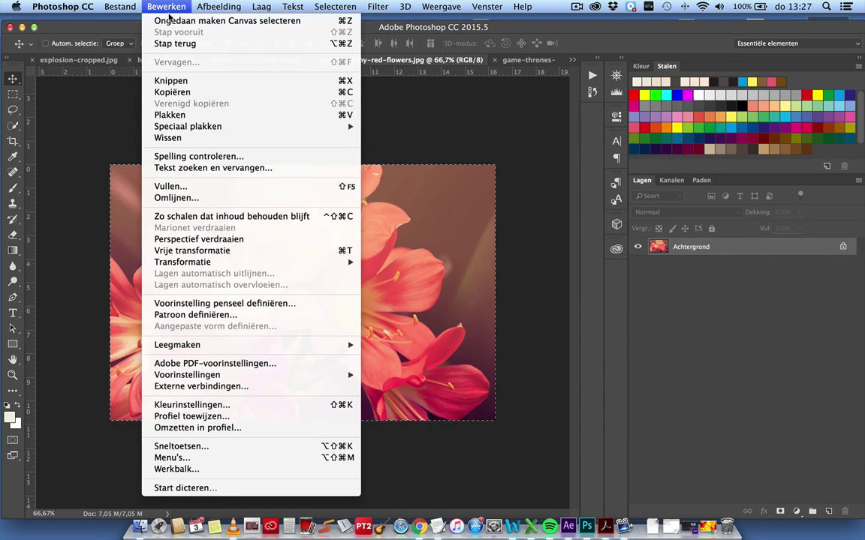
pyautogui.click(467, 135)
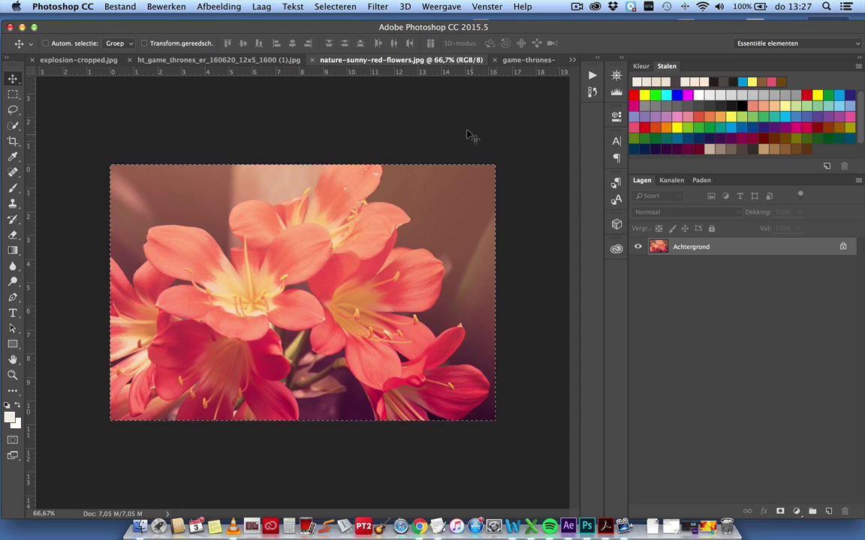
# Trial-paste the flowers onto the Game of Thrones portrait, then undo the move and paste.
pyautogui.click(207, 62)
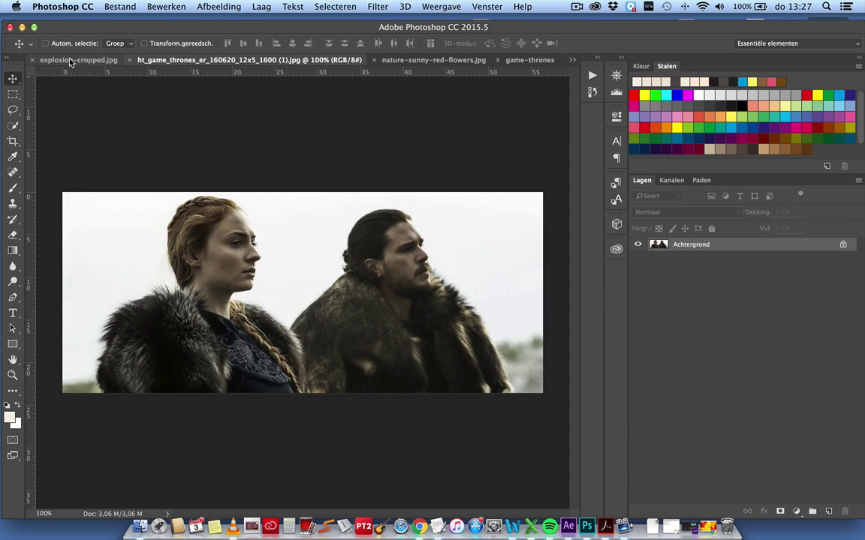
pyautogui.moveTo(70, 62); pyautogui.dragTo(223, 65)
pyautogui.press('super+v')
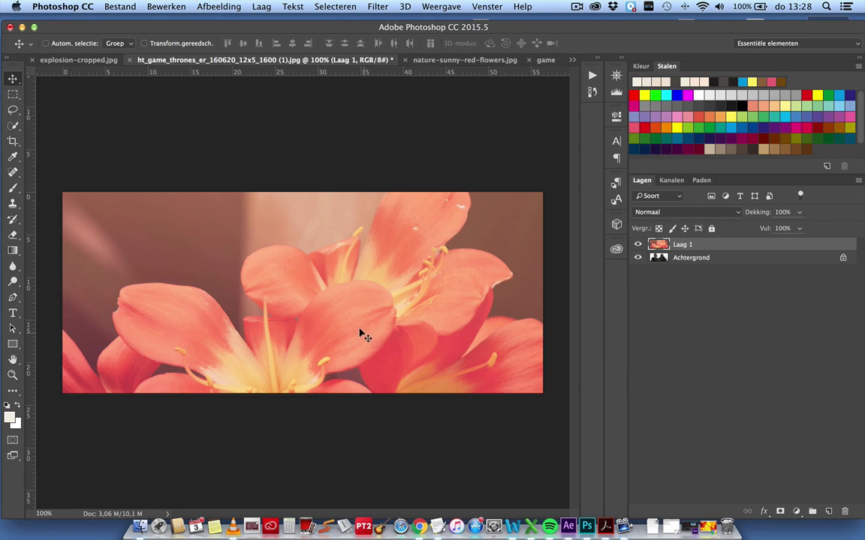
pyautogui.moveTo(352, 333); pyautogui.dragTo(341, 247)
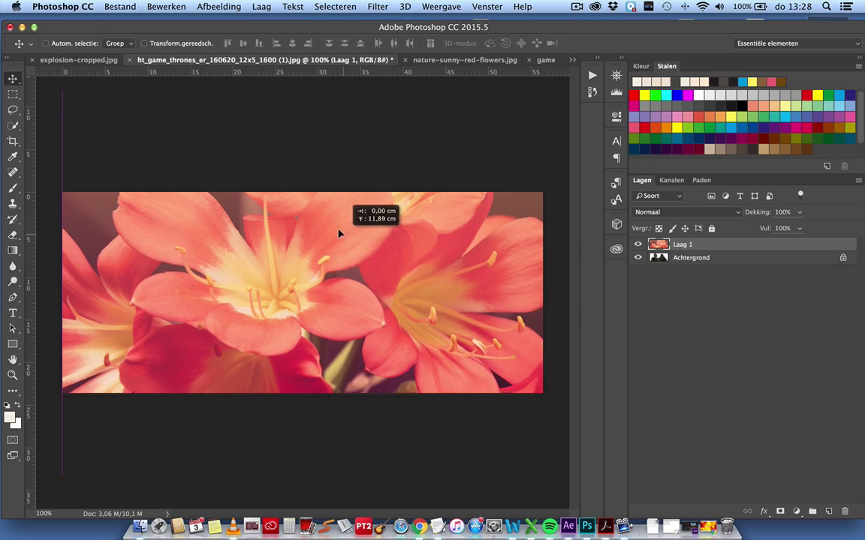
pyautogui.moveTo(341, 246); pyautogui.dragTo(343, 238)
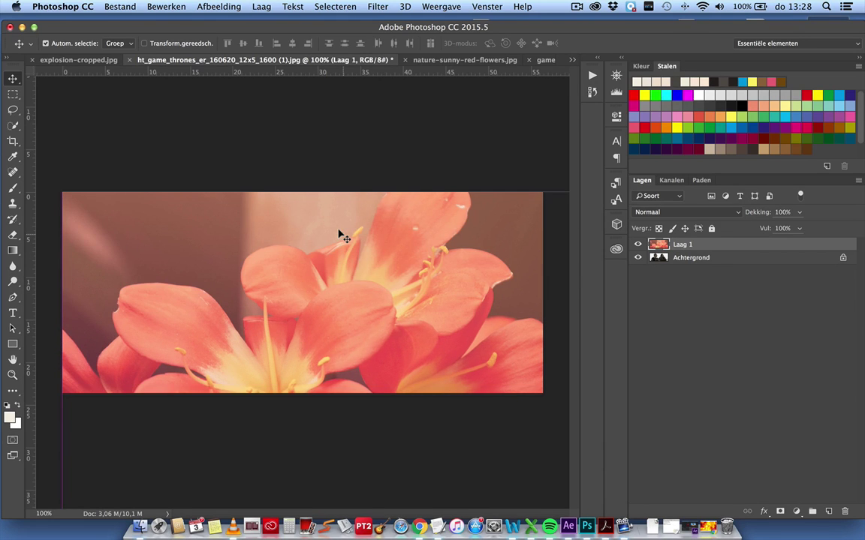
pyautogui.click(155, 6)
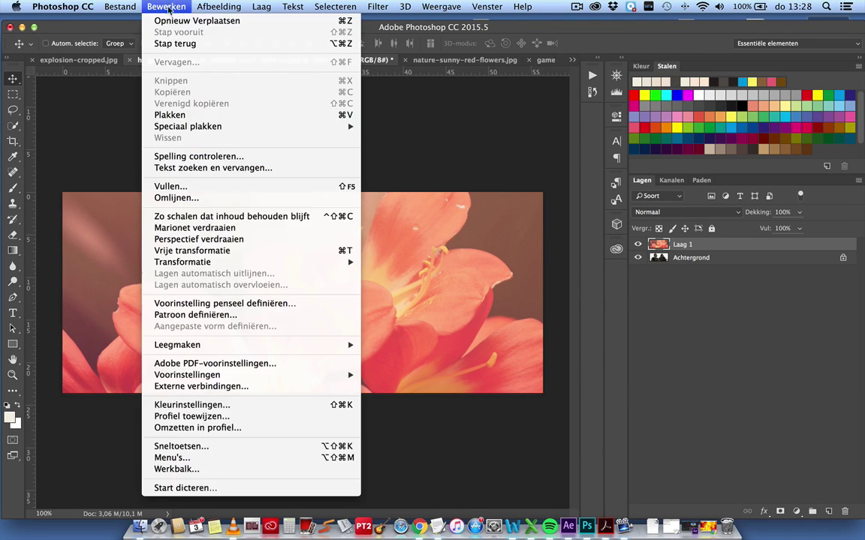
pyautogui.click(156, 43)
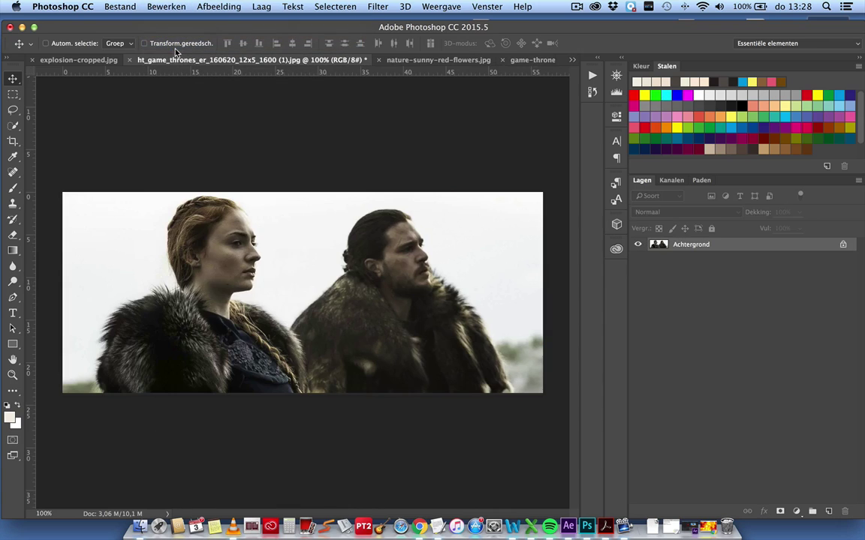
# Paste the copied flowers photo onto the wallpaper document's artboard as Laag 1.
pyautogui.click(79, 60)
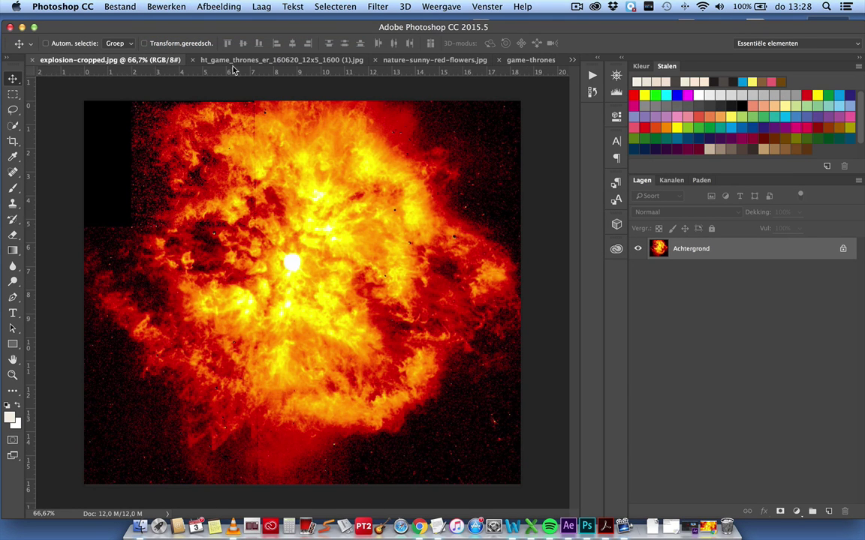
pyautogui.click(570, 60)
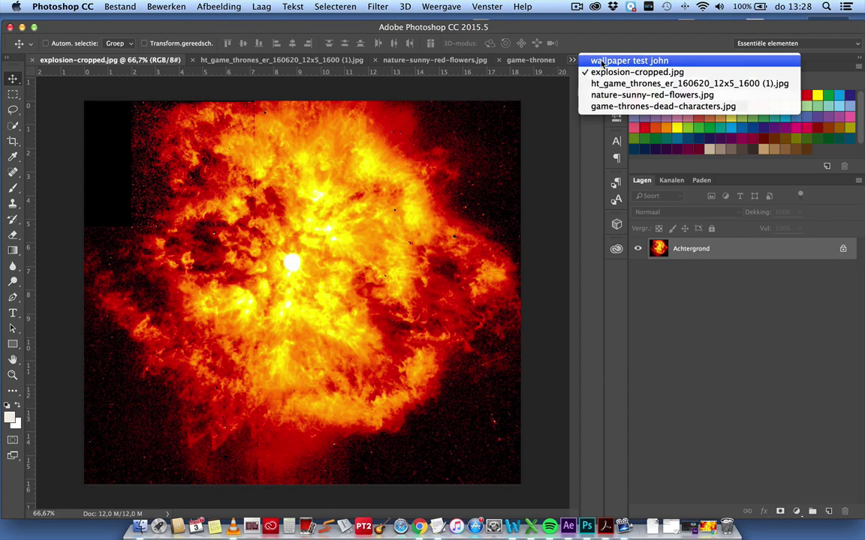
pyautogui.click(601, 62)
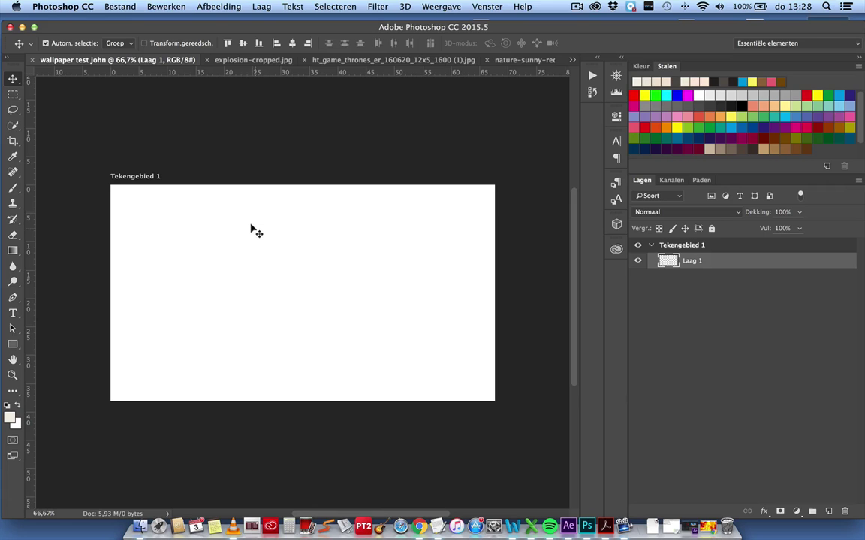
pyautogui.hotkey('ctrl', 'v')
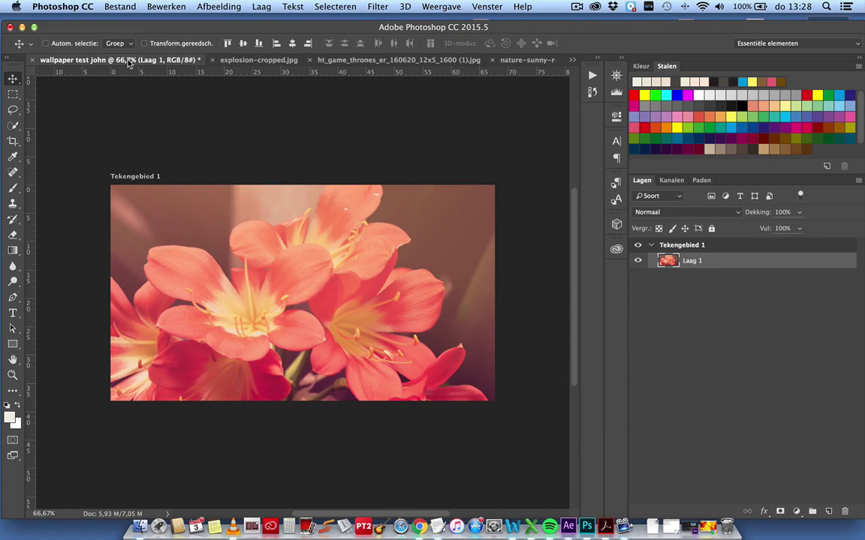
pyautogui.click(325, 59)
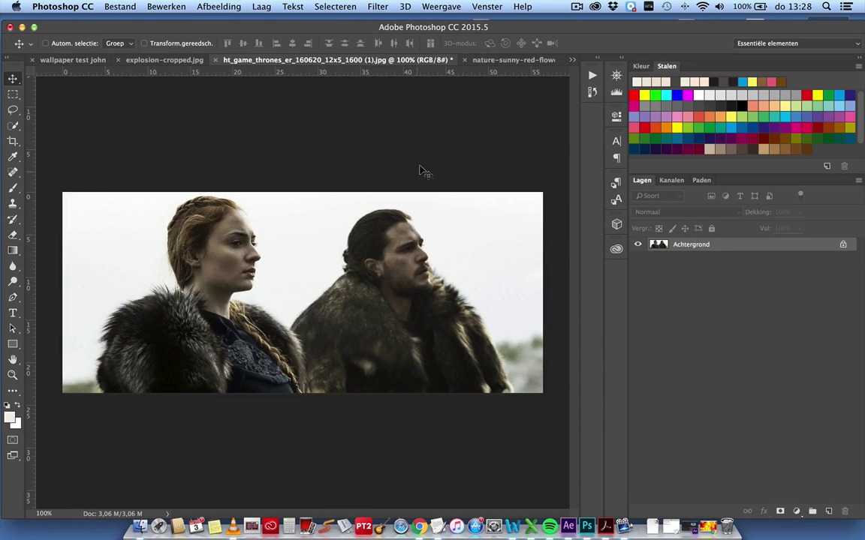
# Paste the whole Game of Thrones portrait into the wallpaper as Laag 2 above the flowers.
pyautogui.hotkey('ctrl', 'a')
pyautogui.click(68, 60)
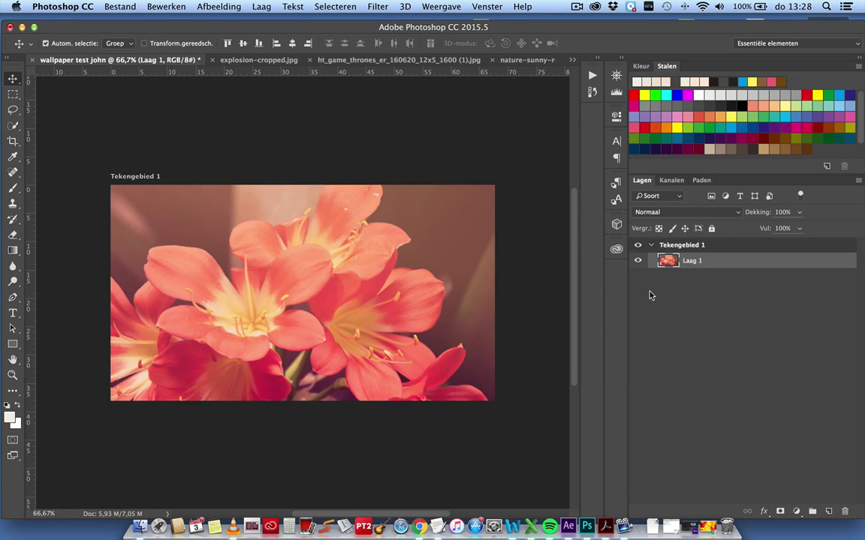
pyautogui.hotkey('ctrl', 'v')
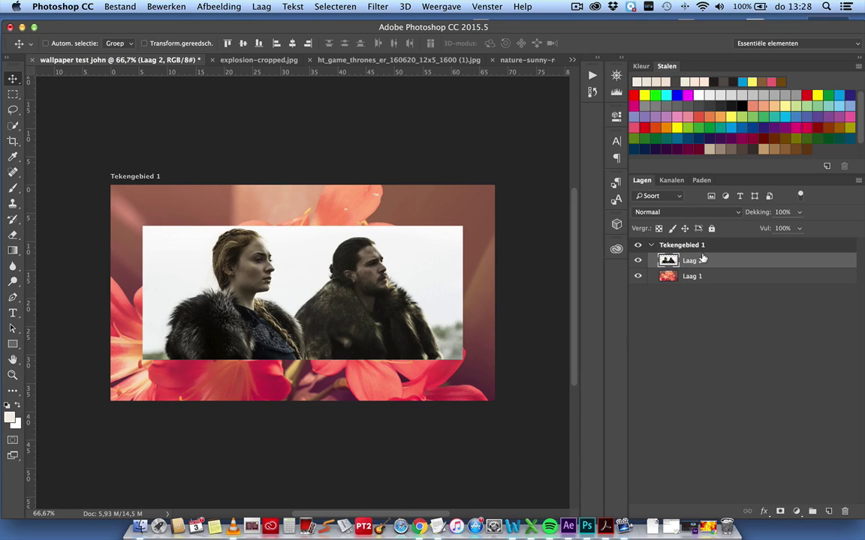
pyautogui.moveTo(702, 259); pyautogui.dragTo(702, 277)
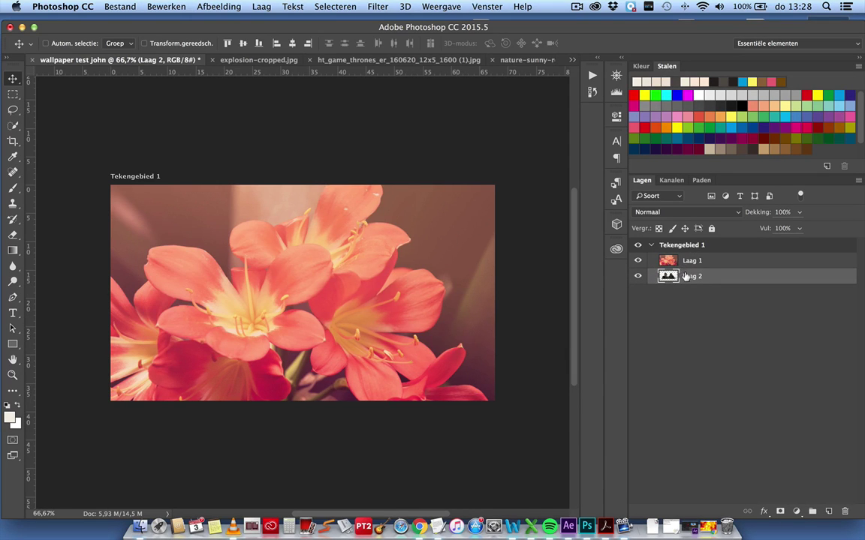
pyautogui.moveTo(679, 277); pyautogui.dragTo(665, 255)
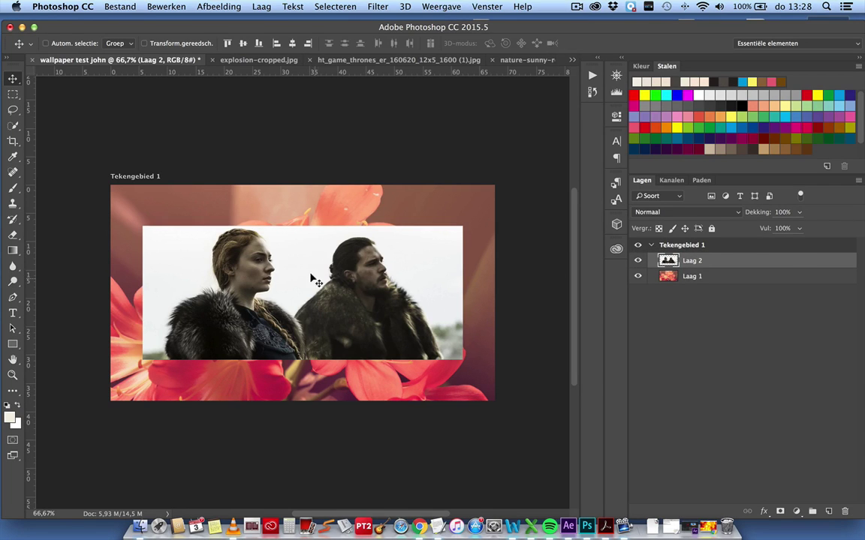
pyautogui.hscroll(2, 409, 112)
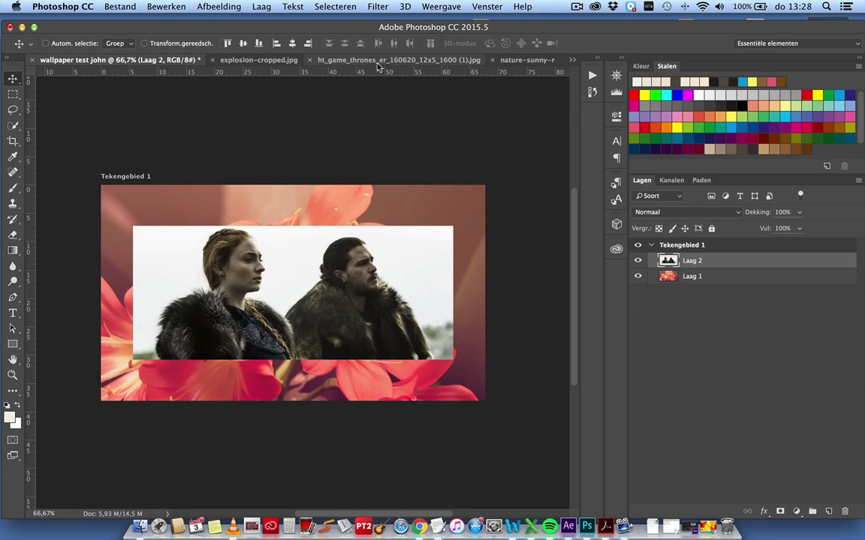
# Copy game-thrones-dead-characters.jpg and paste it into the wallpaper as Laag 3.
pyautogui.click(572, 60)
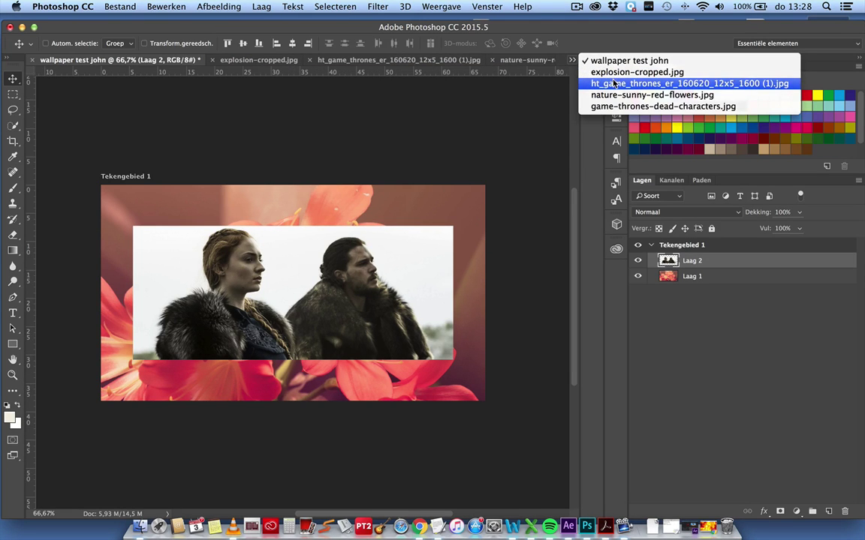
pyautogui.click(614, 107)
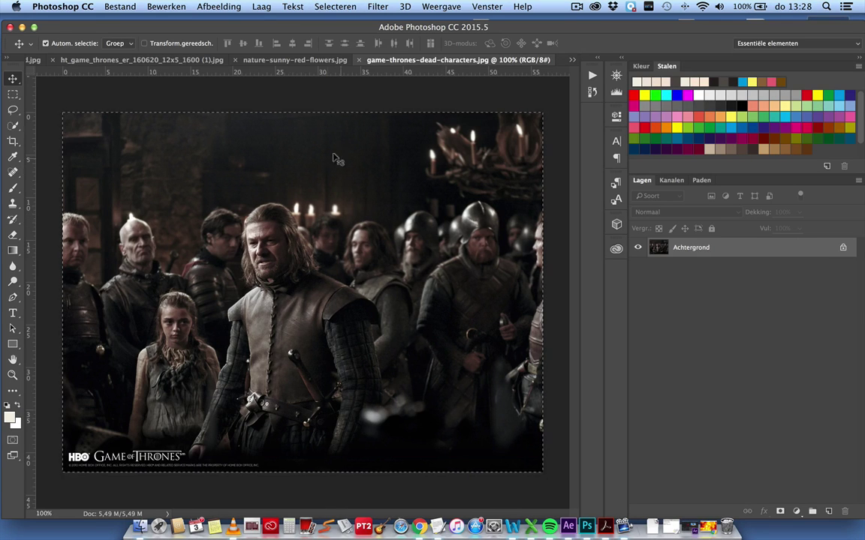
pyautogui.press('super+c')
pyautogui.click(571, 59)
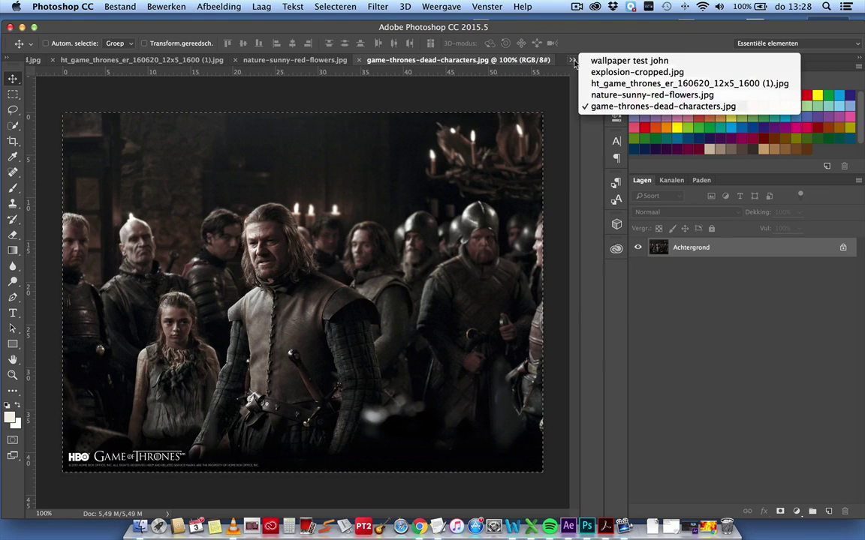
pyautogui.click(629, 61)
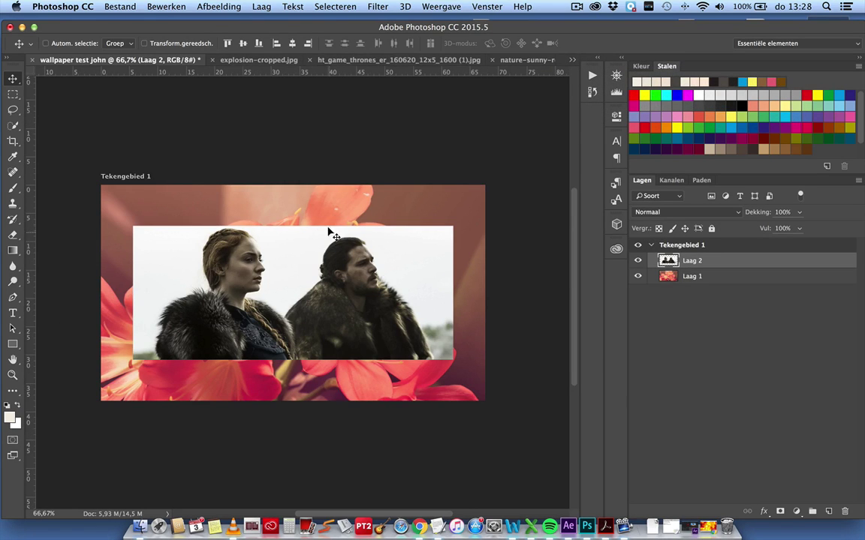
pyautogui.press('super+v')
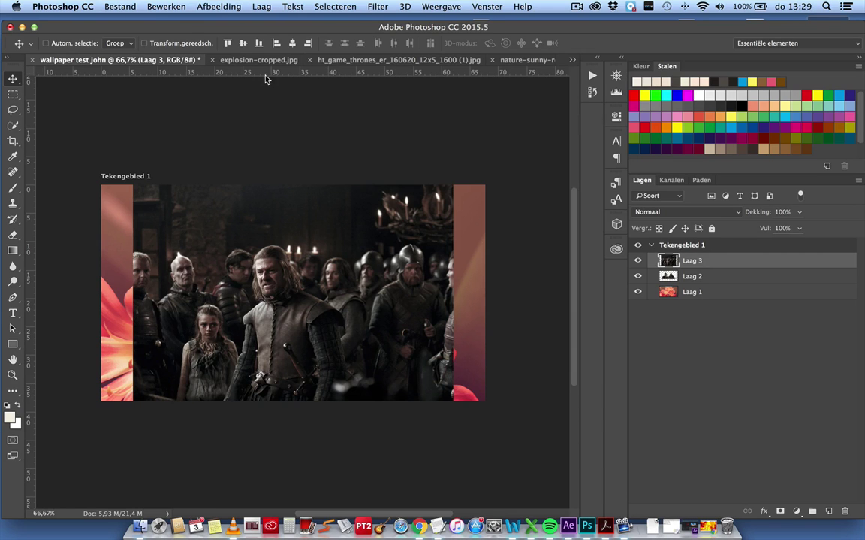
pyautogui.click(172, 6)
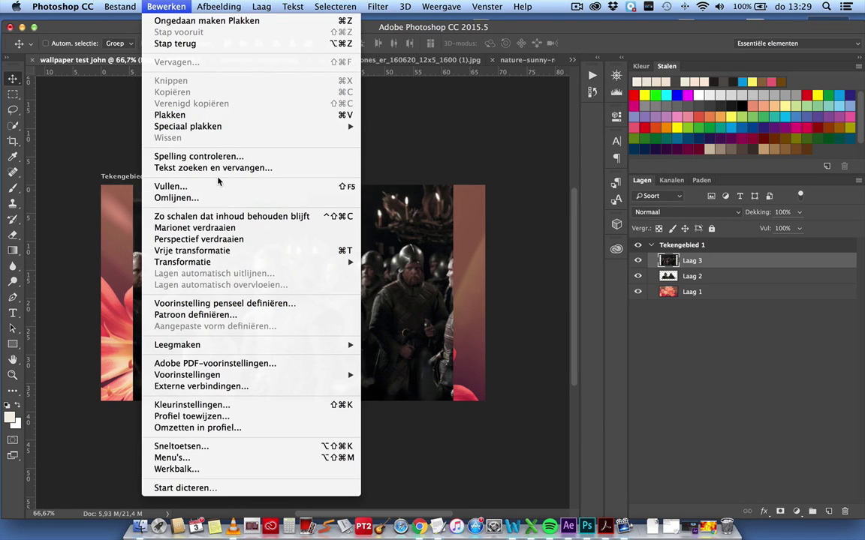
pyautogui.moveTo(183, 262)
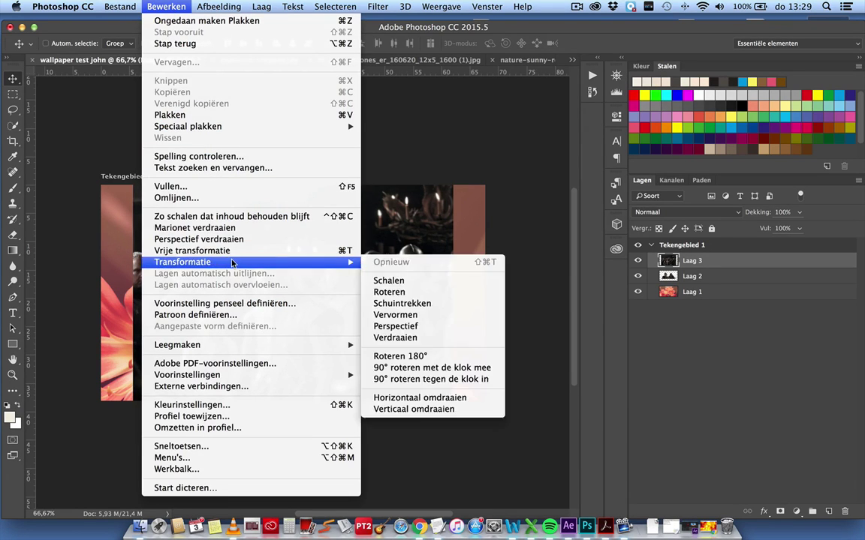
# Scale the group portrait Laag 3 to about 123% to cover the artboard, then hide it.
pyautogui.click(388, 281)
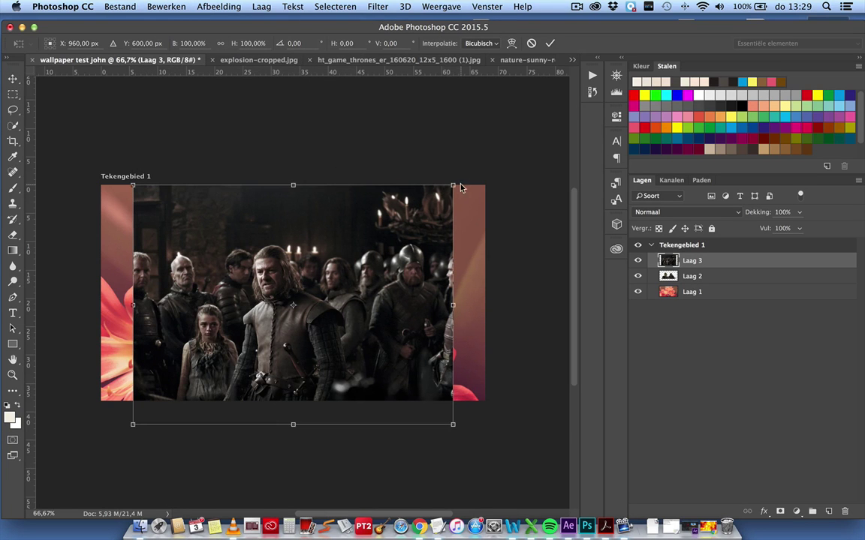
pyautogui.moveTo(453, 184); pyautogui.dragTo(490, 157)
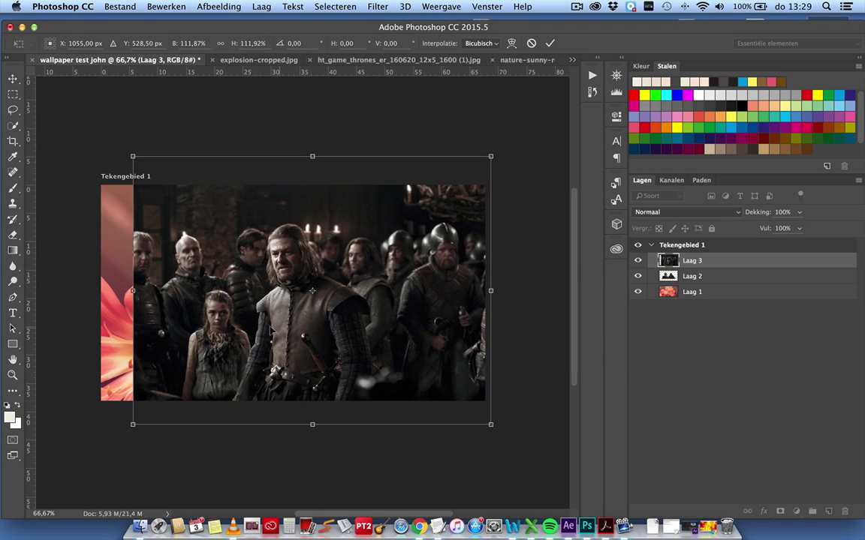
pyautogui.moveTo(132, 156); pyautogui.dragTo(96, 129)
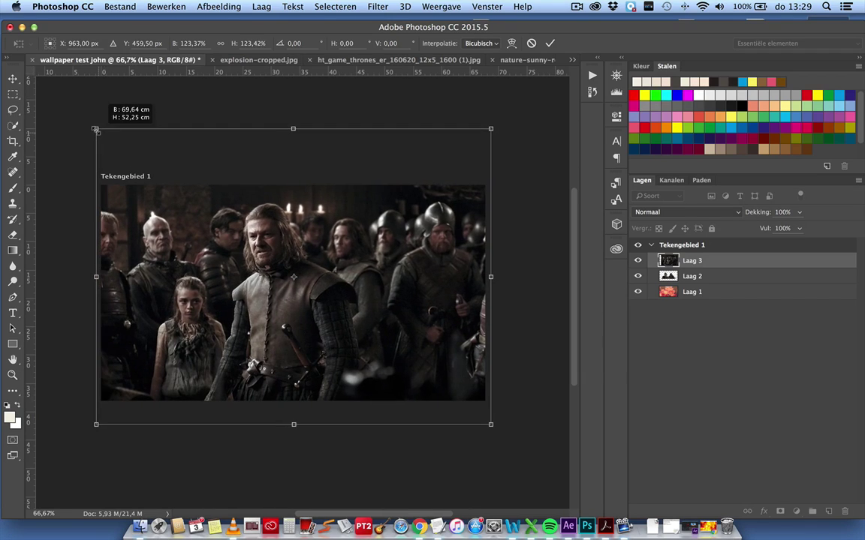
pyautogui.press('Return')
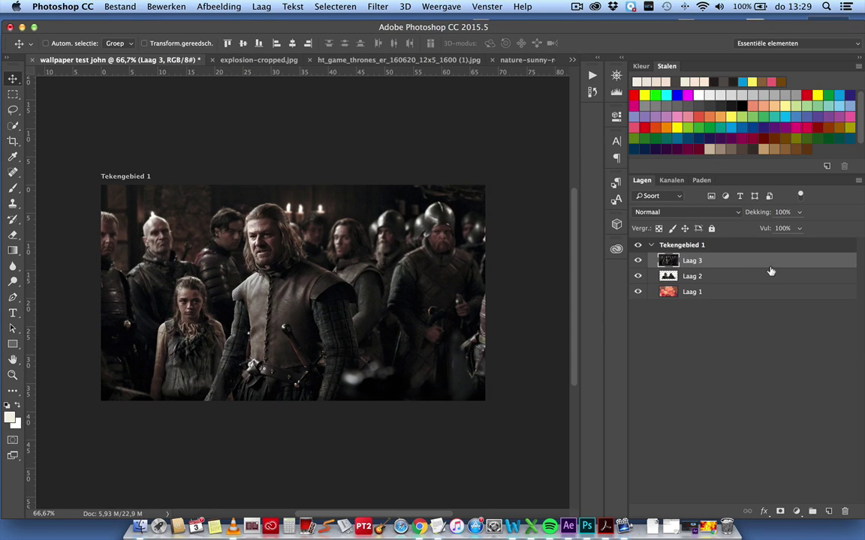
pyautogui.click(638, 260)
pyautogui.click(687, 277)
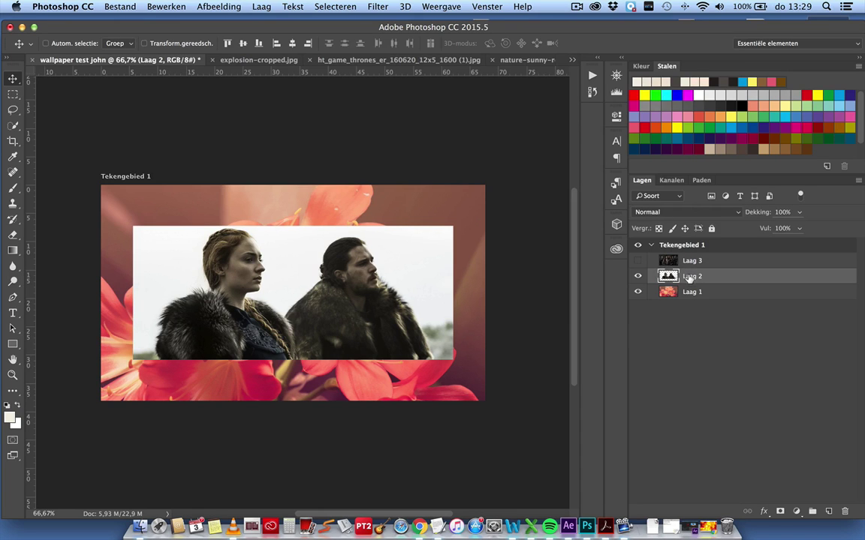
# Scale the two-people image Laag 2 to about 169% so it fills the artboard.
pyautogui.click(165, 6)
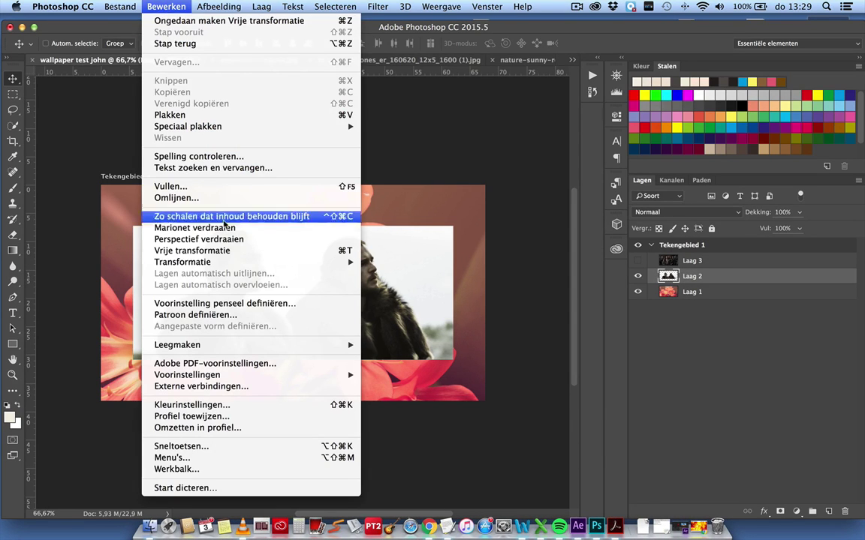
pyautogui.moveTo(182, 262)
pyautogui.click(400, 281)
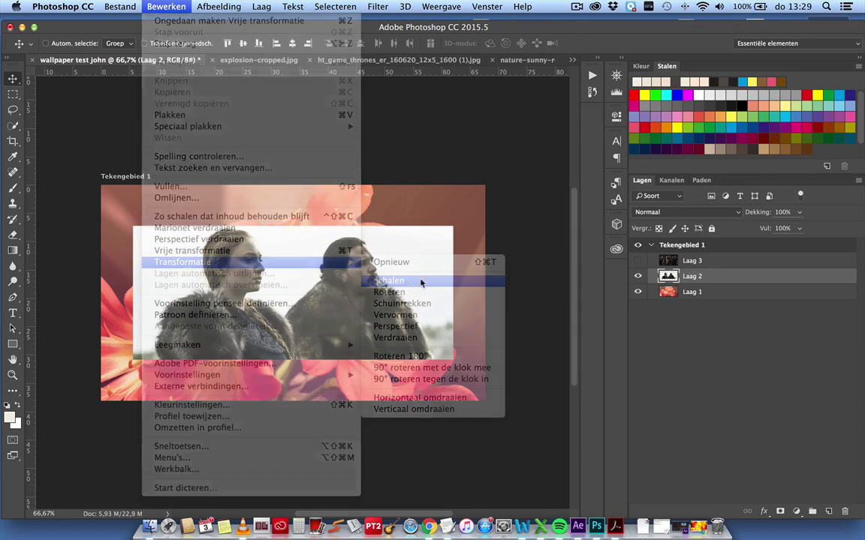
pyautogui.moveTo(454, 225); pyautogui.dragTo(507, 177)
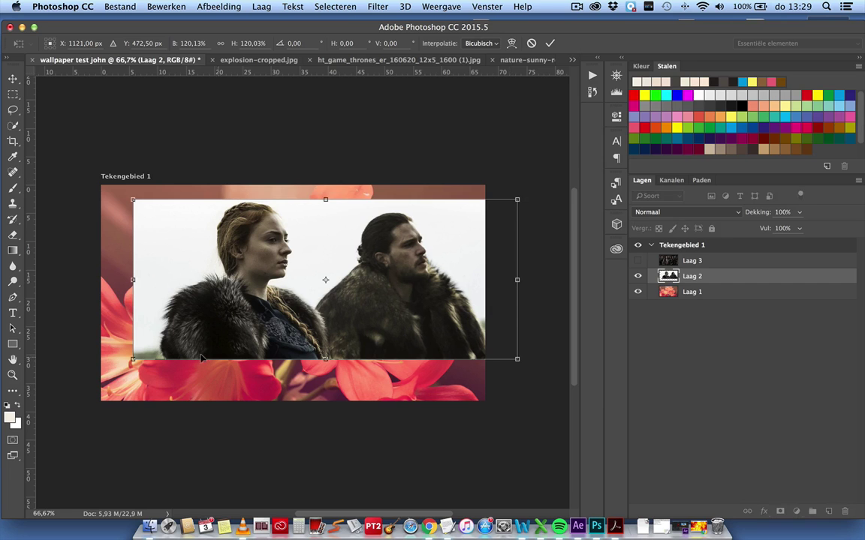
pyautogui.moveTo(122, 364); pyautogui.dragTo(43, 433)
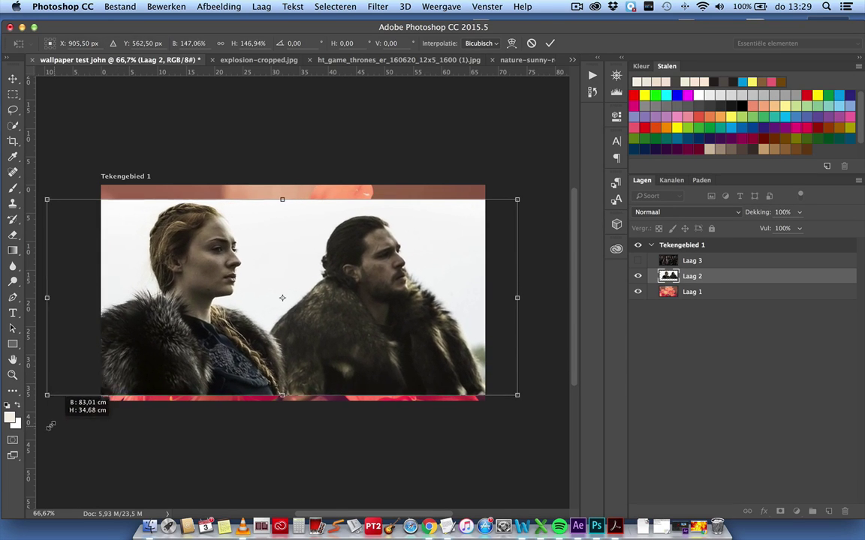
pyautogui.moveTo(180, 346); pyautogui.dragTo(194, 346)
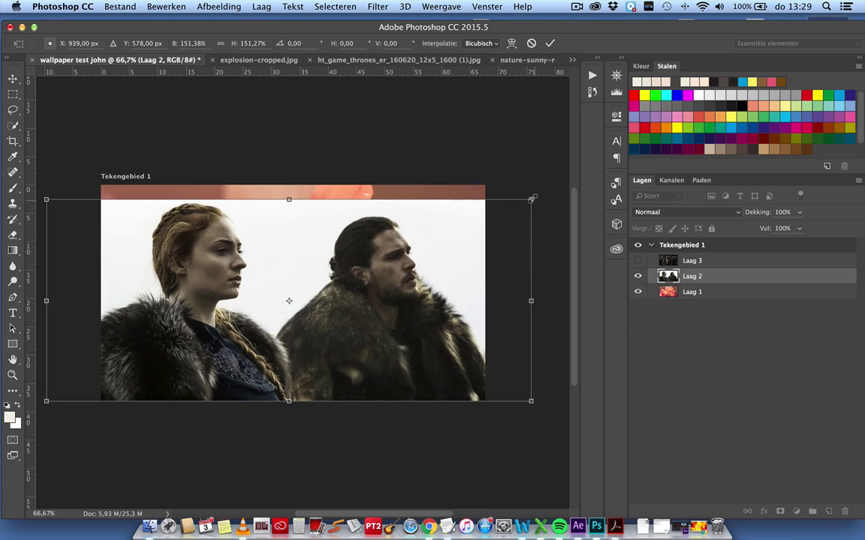
pyautogui.moveTo(532, 199); pyautogui.dragTo(509, 214)
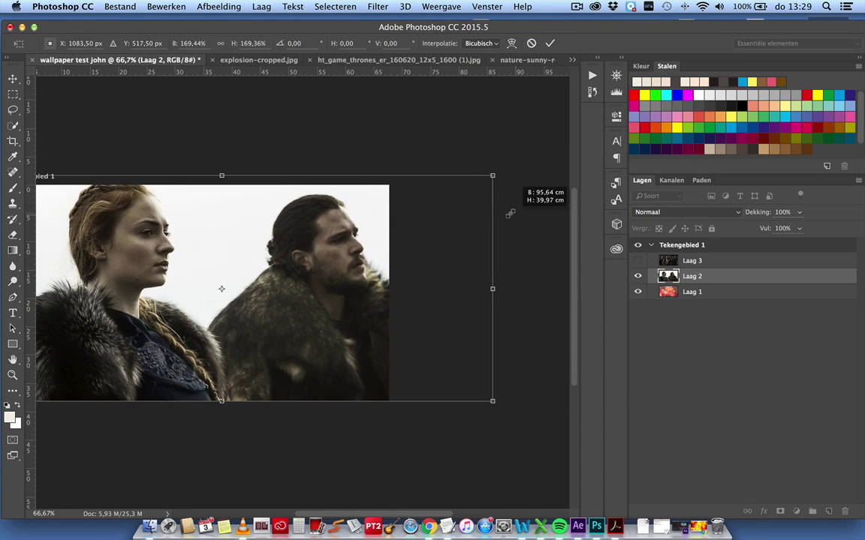
pyautogui.press('Return')
# Nudge the enlarged Laag 2 upward so it covers the top of the artboard.
pyautogui.moveTo(249, 275)
pyautogui.mouseDown()
pyautogui.moveTo(333, 276)
pyautogui.moveTo(335, 250)
pyautogui.moveTo(363, 250)
pyautogui.moveTo(359, 239)
pyautogui.moveTo(325, 260)
pyautogui.mouseUp()
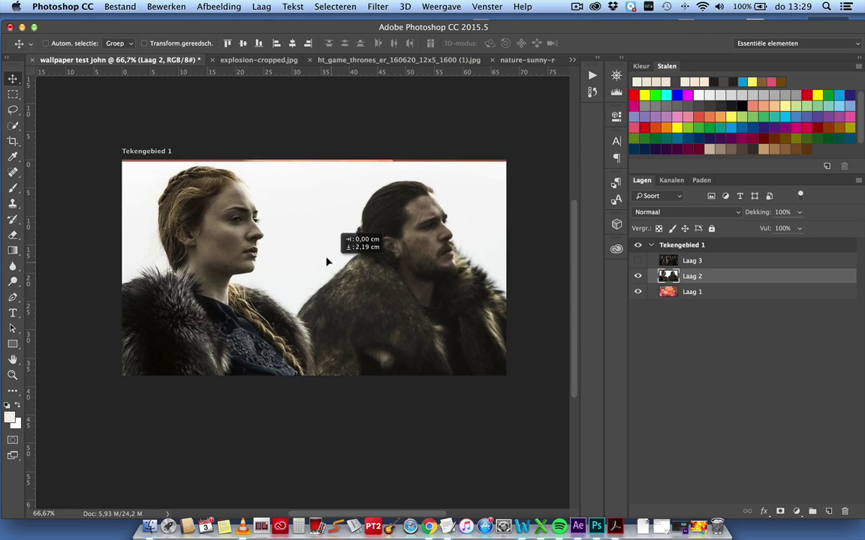
pyautogui.moveTo(325, 260); pyautogui.dragTo(331, 261)
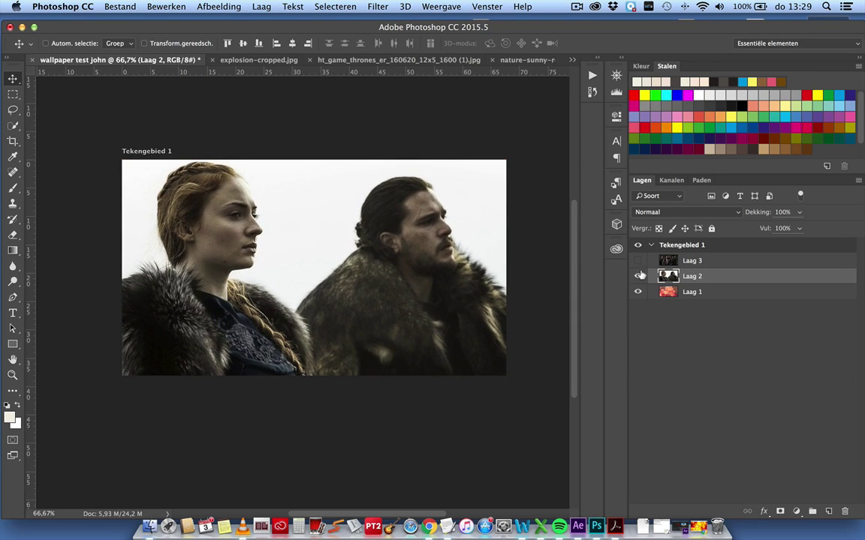
pyautogui.click(681, 293)
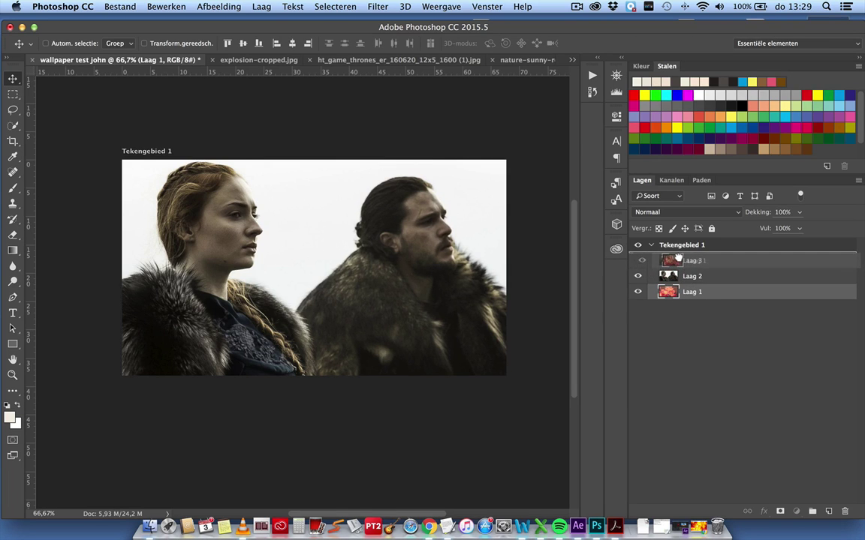
# Move the flower layer to the top, then paste explosion-cropped.jpg as Laag 4, shifted up.
pyautogui.moveTo(681, 293); pyautogui.dragTo(677, 256)
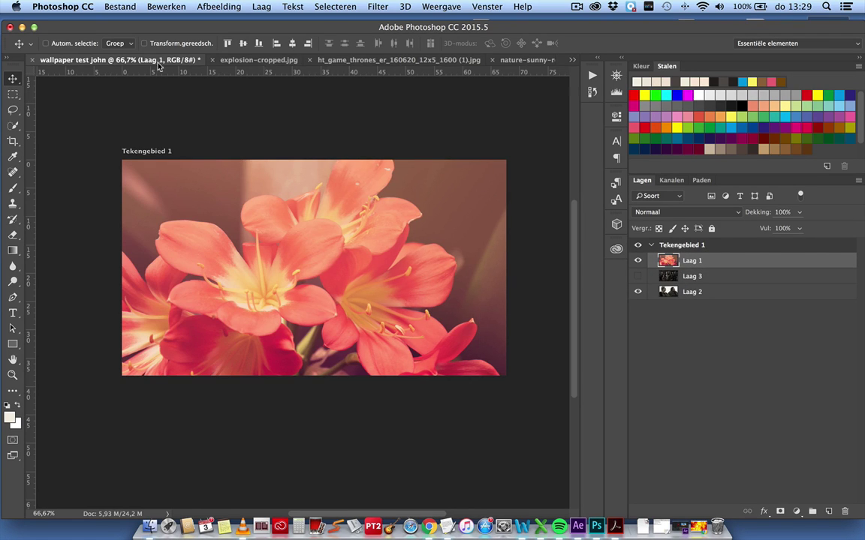
pyautogui.click(260, 60)
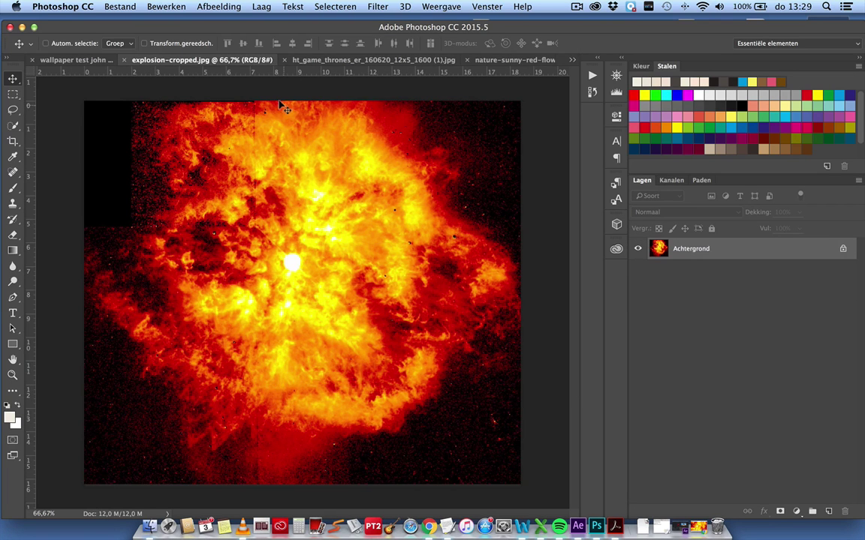
pyautogui.press('super+a')
pyautogui.press('super+c')
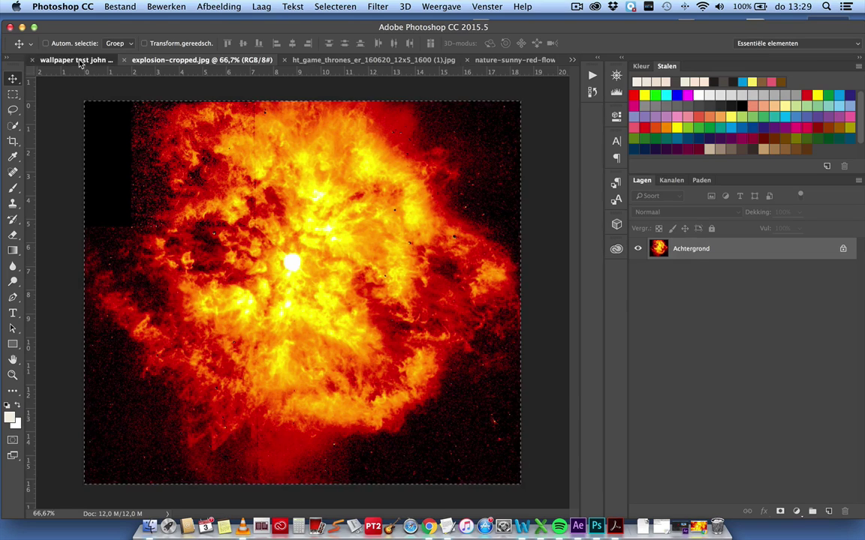
pyautogui.click(81, 62)
pyautogui.press('super+v')
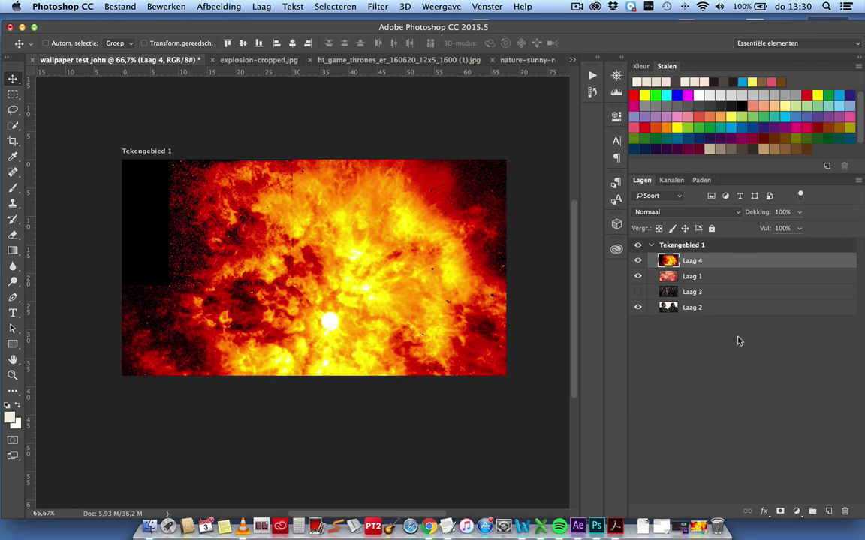
pyautogui.moveTo(372, 319)
pyautogui.mouseDown()
pyautogui.moveTo(369, 255)
pyautogui.moveTo(335, 257)
pyautogui.mouseUp()
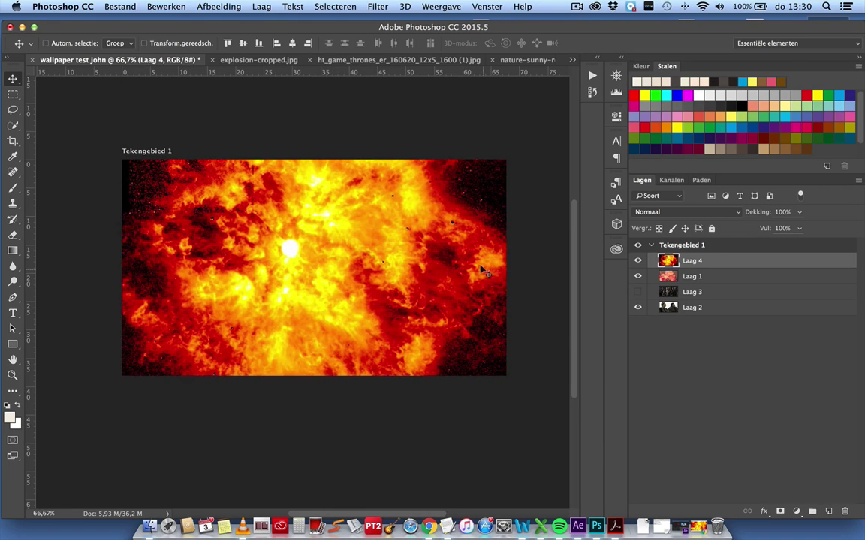
# Close the two-people, explosion, red flowers and group portrait source documents without saving.
pyautogui.click(367, 63)
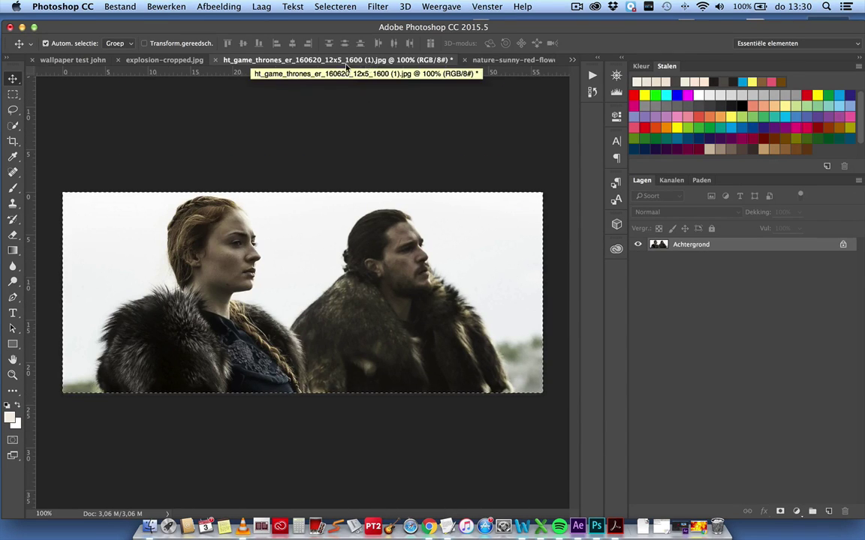
pyautogui.press('super+w')
pyautogui.click(366, 193)
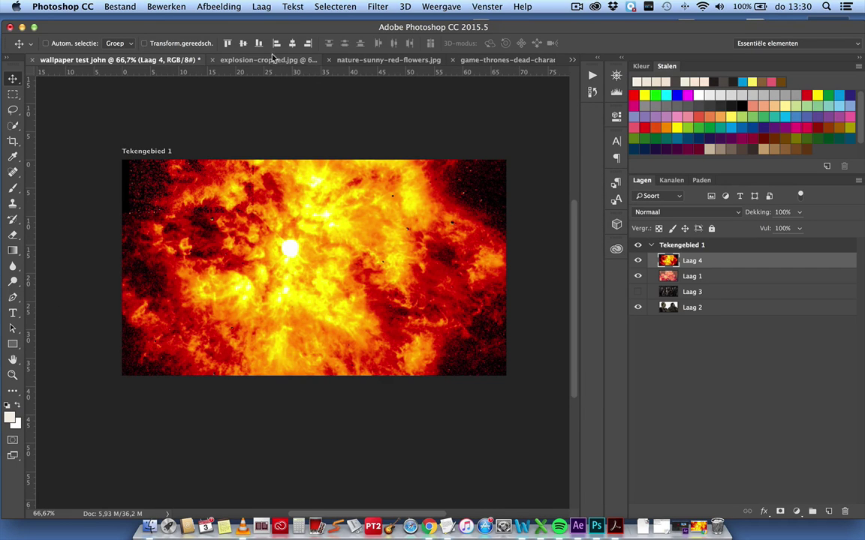
pyautogui.click(261, 62)
pyautogui.press('super+w')
pyautogui.click(330, 62)
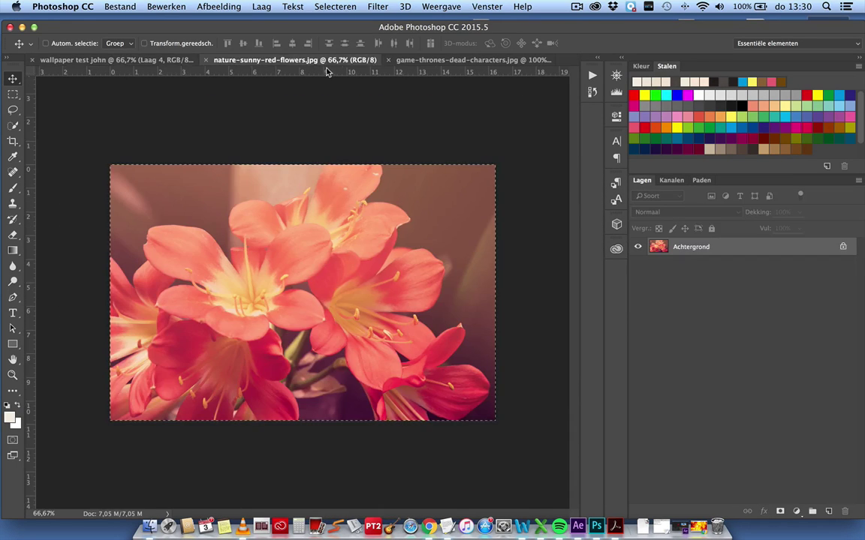
pyautogui.press('super+w')
pyautogui.press('super+w')
pyautogui.click(319, 60)
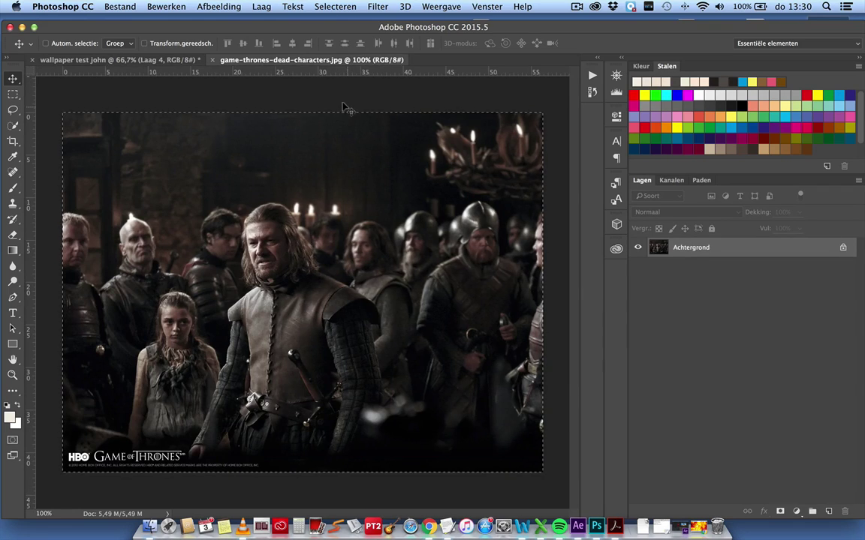
pyautogui.press('super+w')
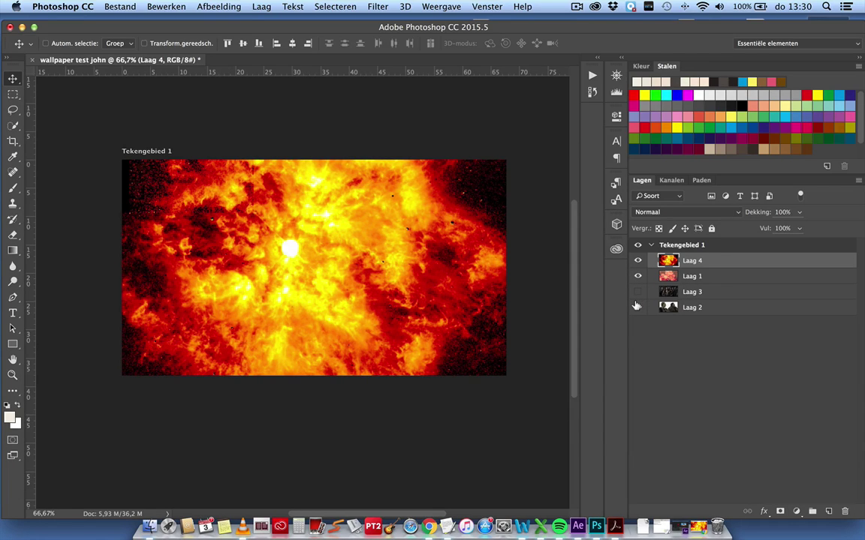
# Hide the explosion layer Laag 4 and move the flower layer Laag 1 below Laag 3.
pyautogui.click(637, 261)
pyautogui.moveTo(688, 275); pyautogui.dragTo(671, 293)
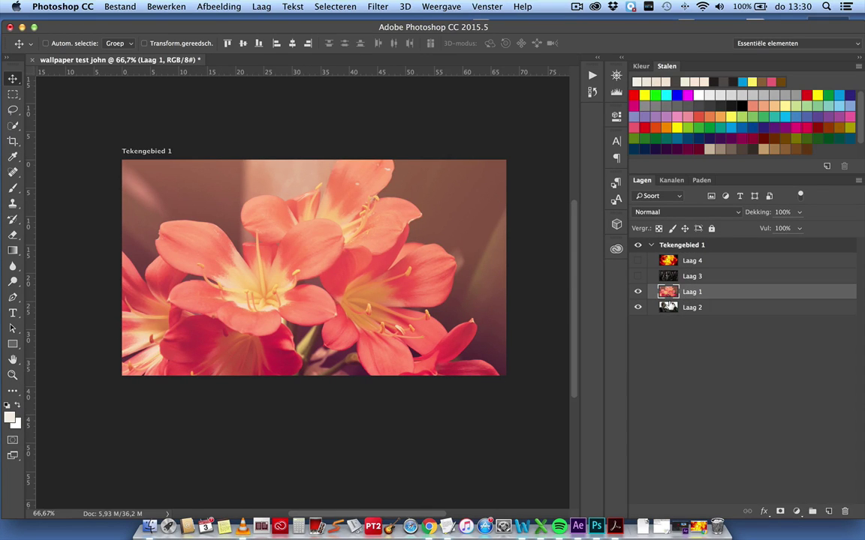
pyautogui.click(669, 306)
# Toggle the flower layer's visibility to compare, then select Laag 1.
pyautogui.click(638, 292)
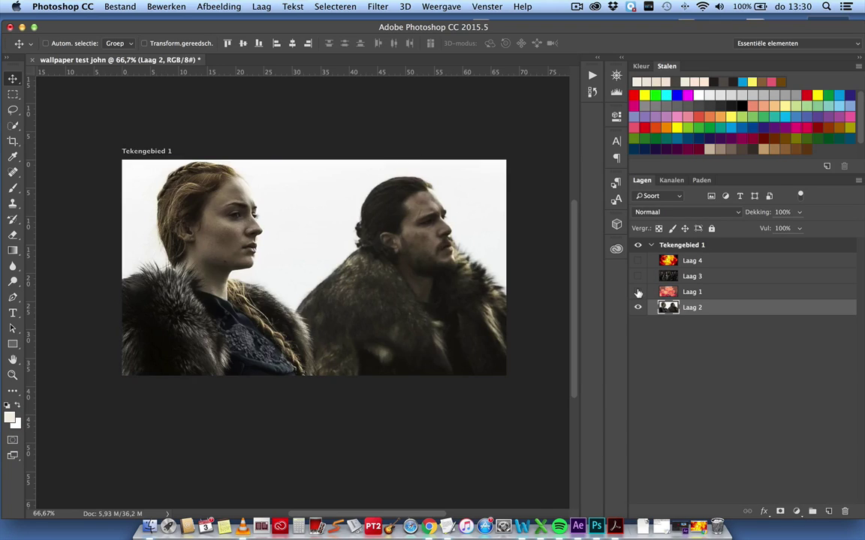
pyautogui.click(638, 292)
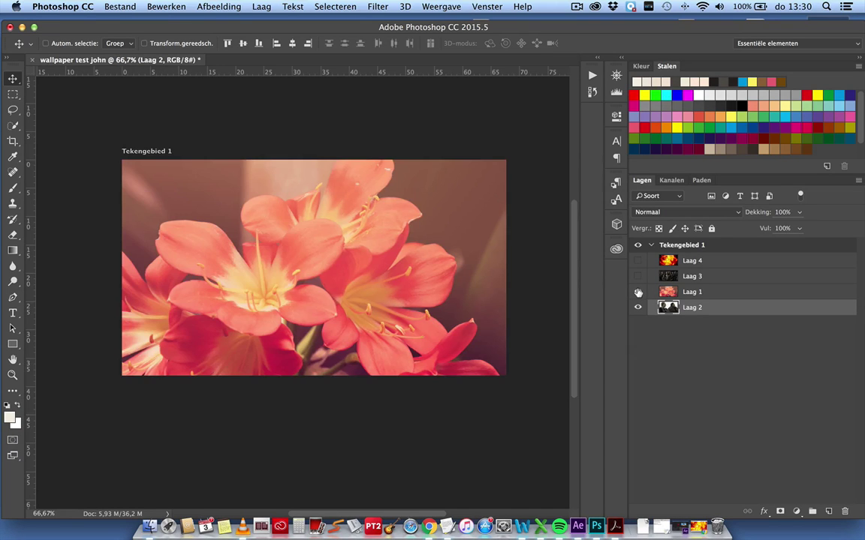
pyautogui.click(638, 292)
pyautogui.click(639, 292)
pyautogui.click(686, 291)
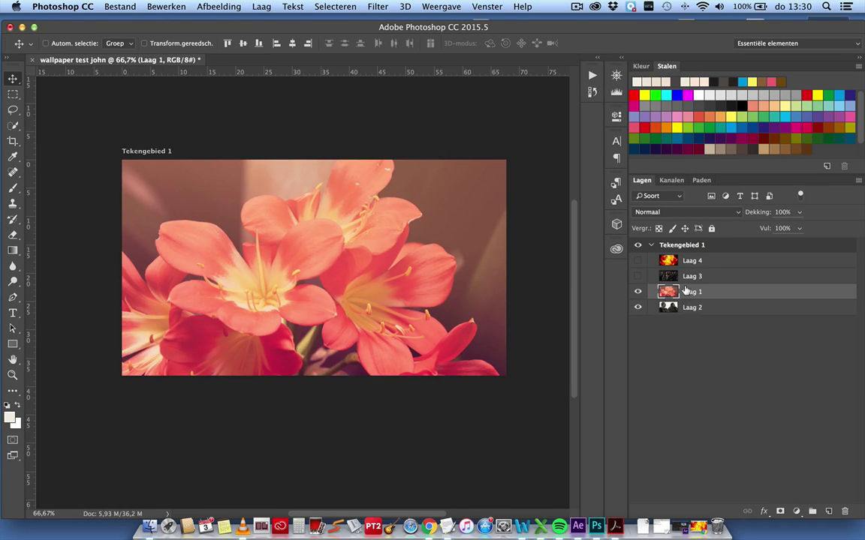
pyautogui.click(682, 214)
# Try Multiply, Lichter, Bleken and Donkerder blend modes on the flower layer Laag 1.
pyautogui.click(676, 246)
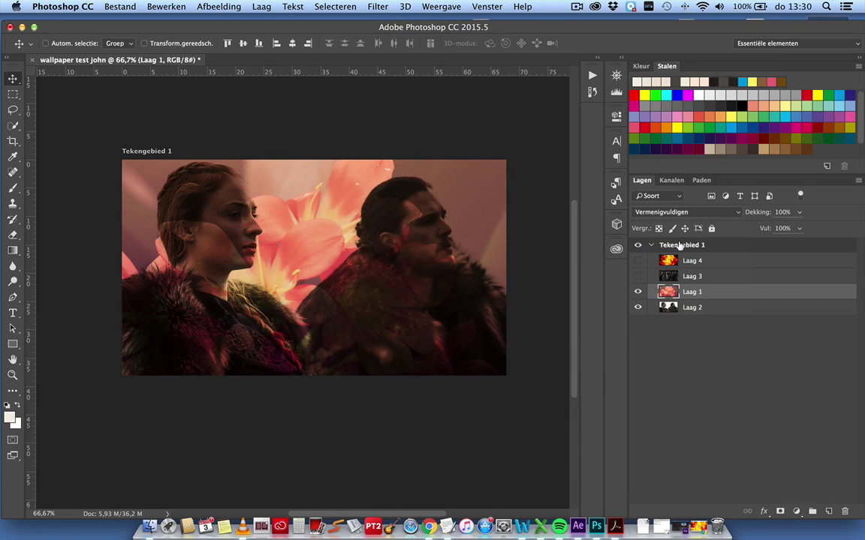
pyautogui.click(682, 212)
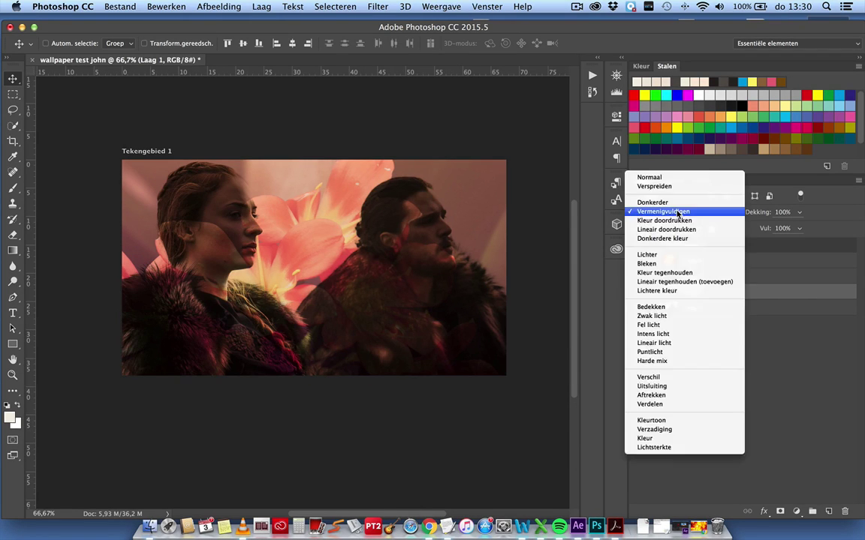
pyautogui.click(671, 256)
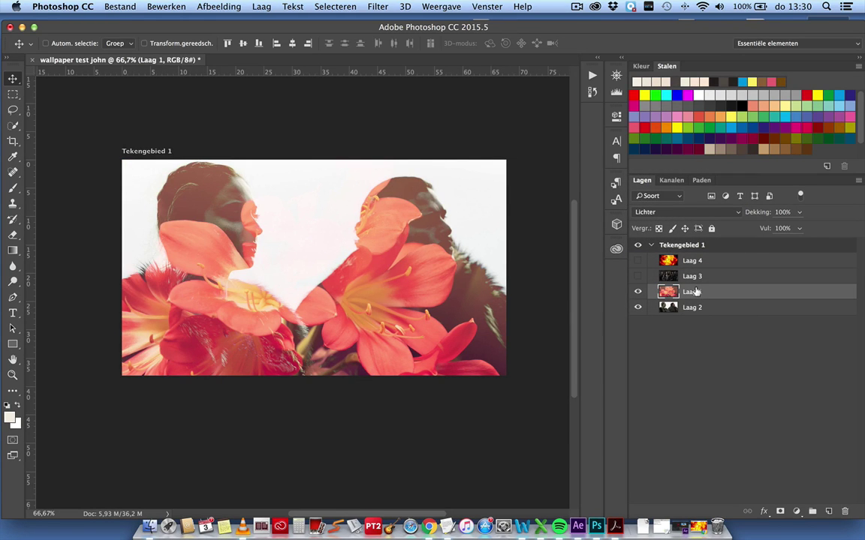
pyautogui.click(686, 212)
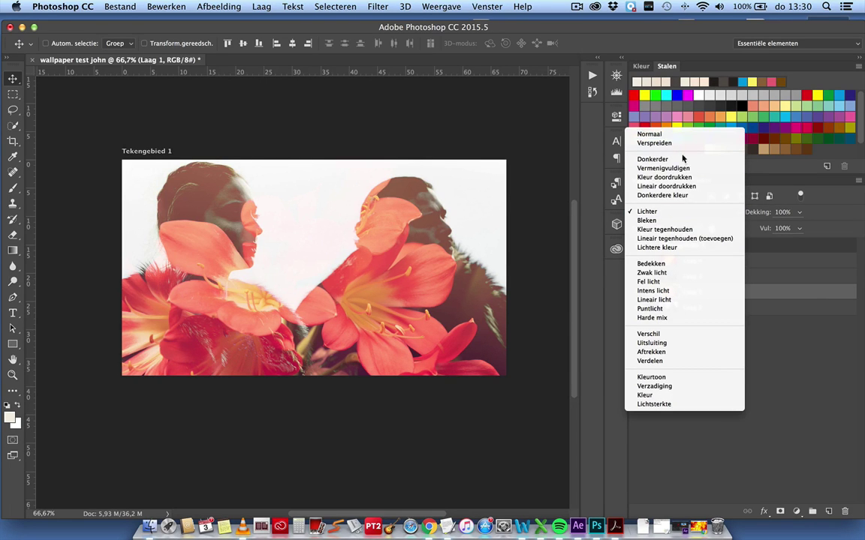
pyautogui.click(674, 220)
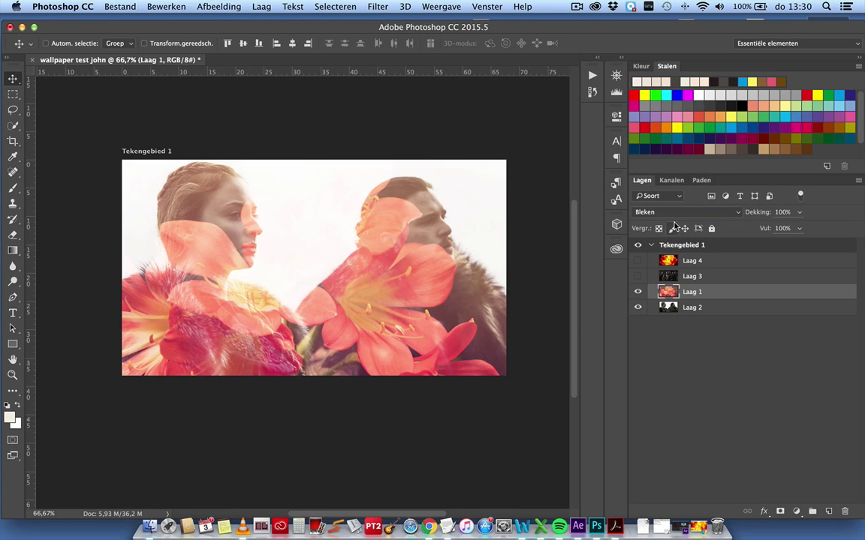
pyautogui.click(668, 305)
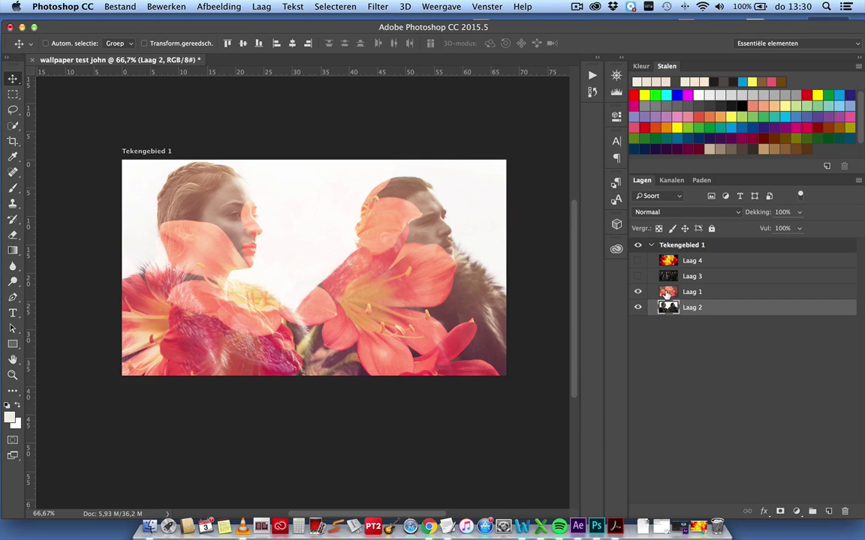
pyautogui.click(666, 290)
pyautogui.click(677, 213)
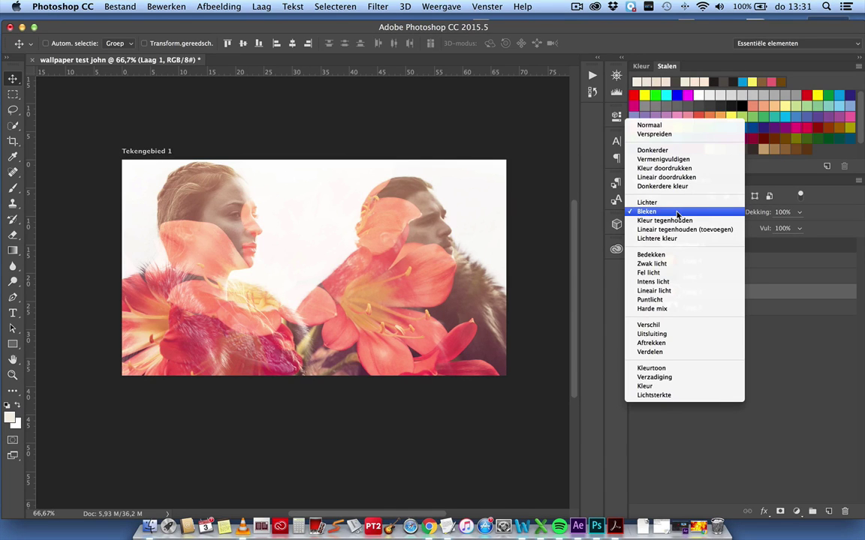
pyautogui.click(693, 151)
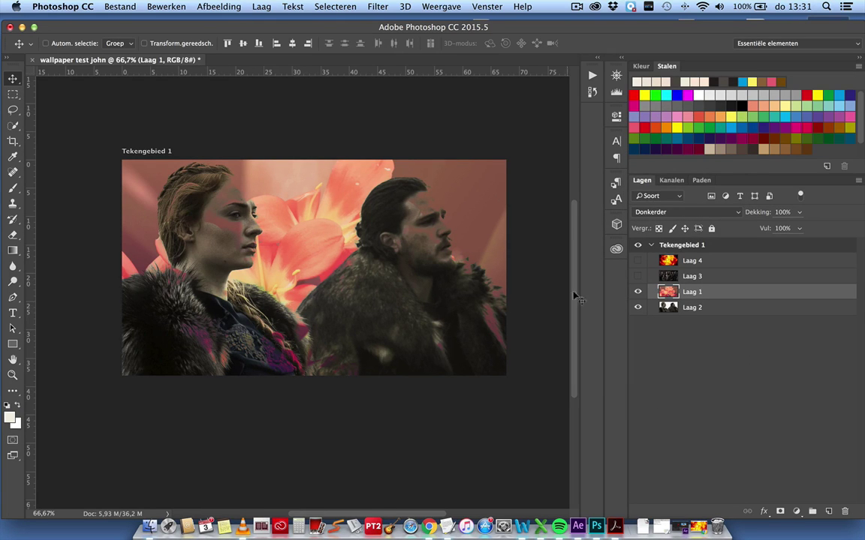
# Try Bedekken, Zwak licht and Donkerdere kleur, then settle on Intens licht for the flowers.
pyautogui.click(675, 212)
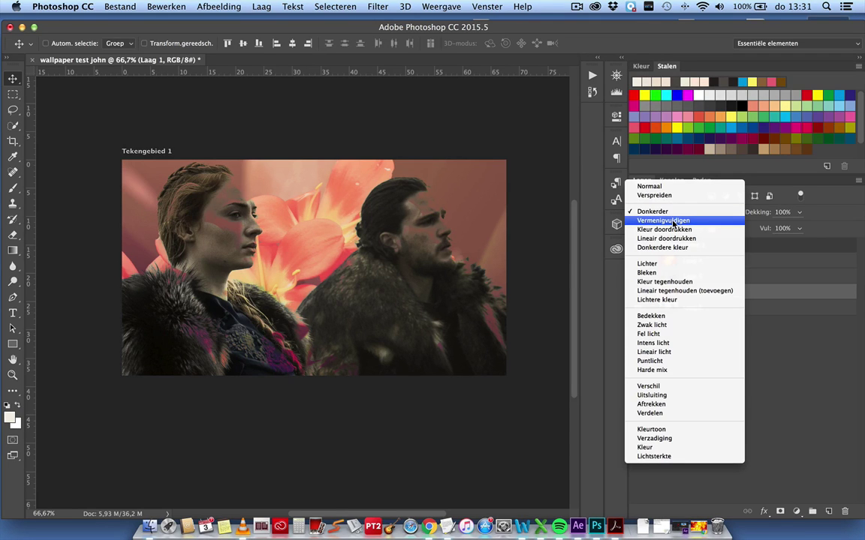
pyautogui.click(659, 316)
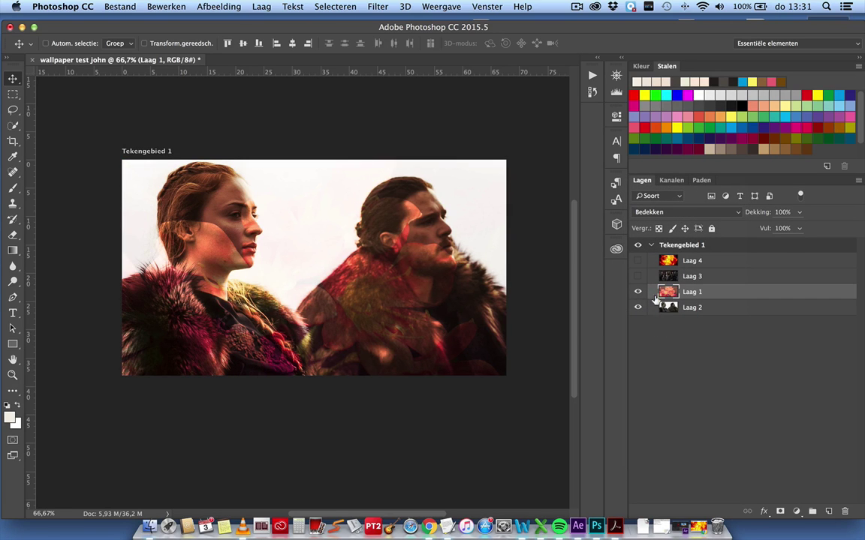
pyautogui.click(673, 214)
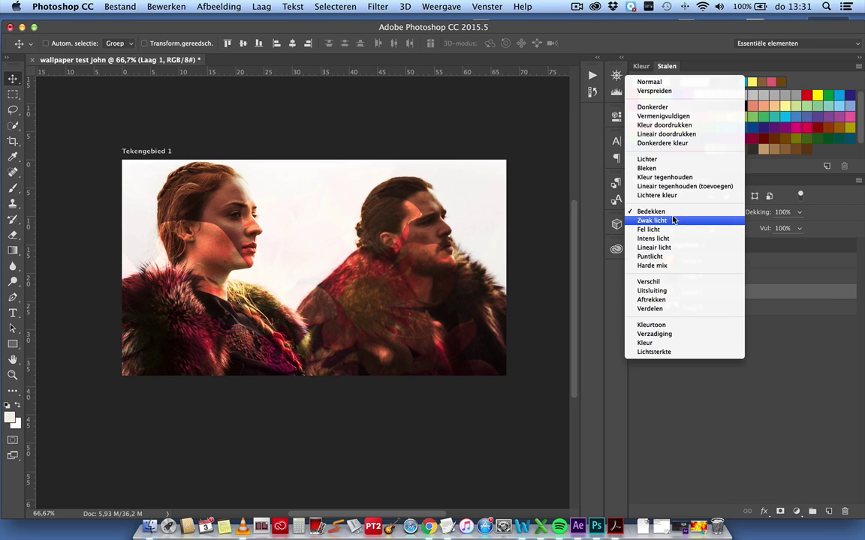
pyautogui.click(673, 220)
pyautogui.click(672, 214)
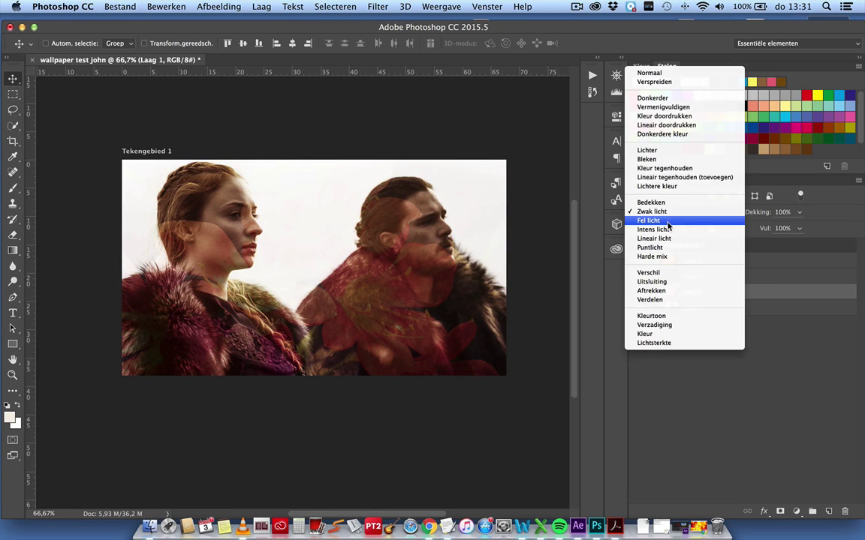
pyautogui.click(664, 152)
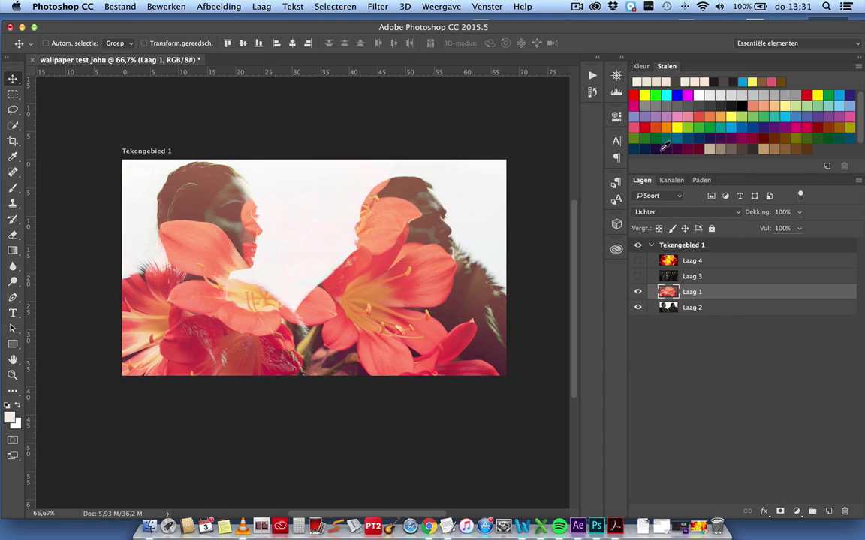
pyautogui.click(664, 213)
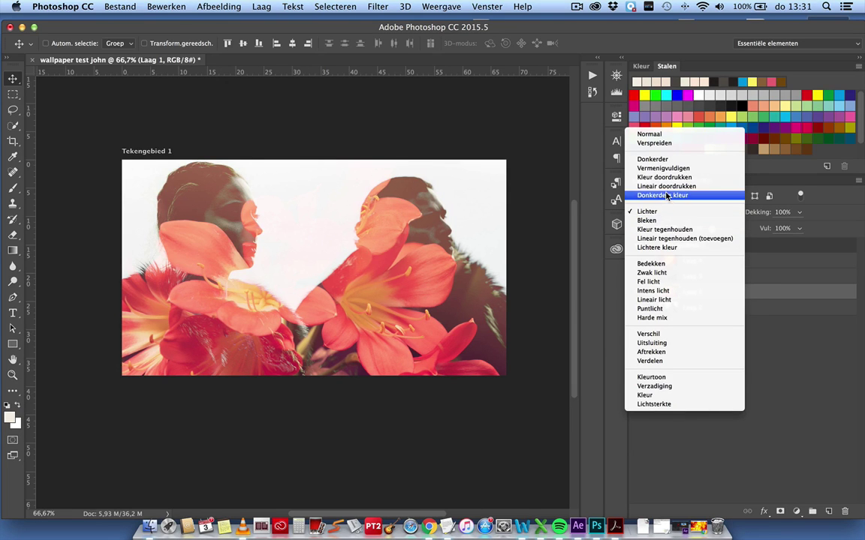
pyautogui.click(664, 195)
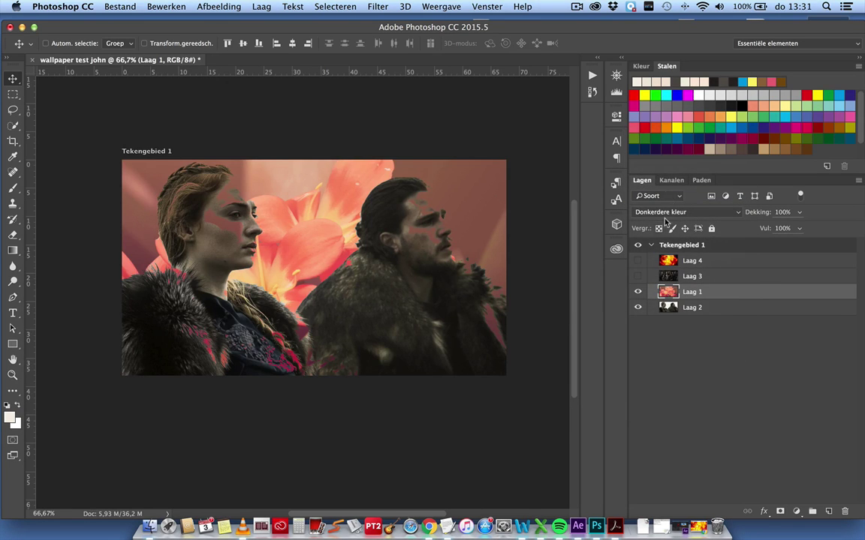
pyautogui.click(665, 213)
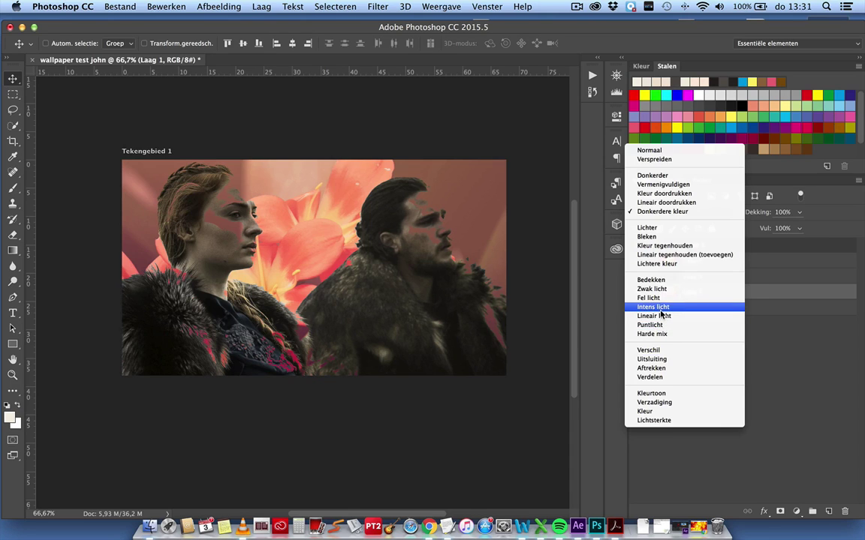
pyautogui.click(660, 307)
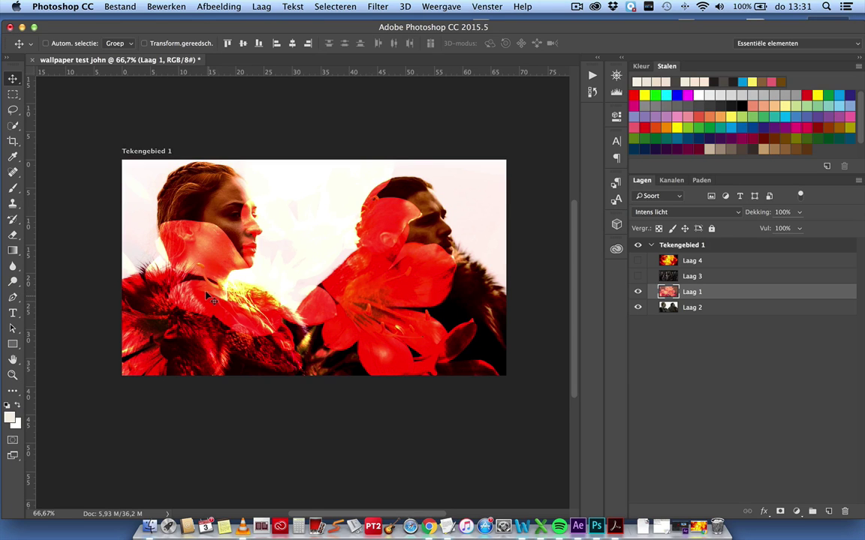
# Scale the flower layer Laag 1 to about 150.75% and move it up over the portraits.
pyautogui.moveTo(210, 297)
pyautogui.mouseDown()
pyautogui.moveTo(294, 300)
pyautogui.moveTo(281, 270)
pyautogui.mouseUp()
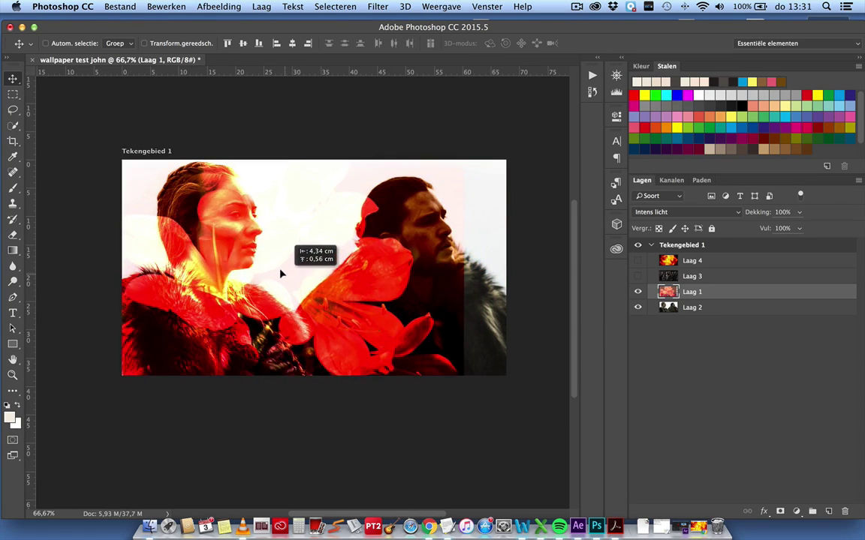
pyautogui.click(166, 7)
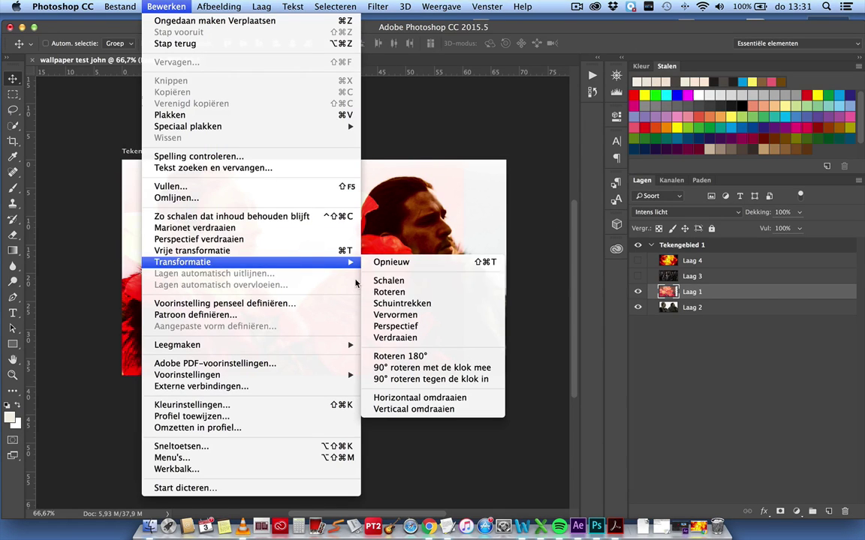
pyautogui.click(460, 337)
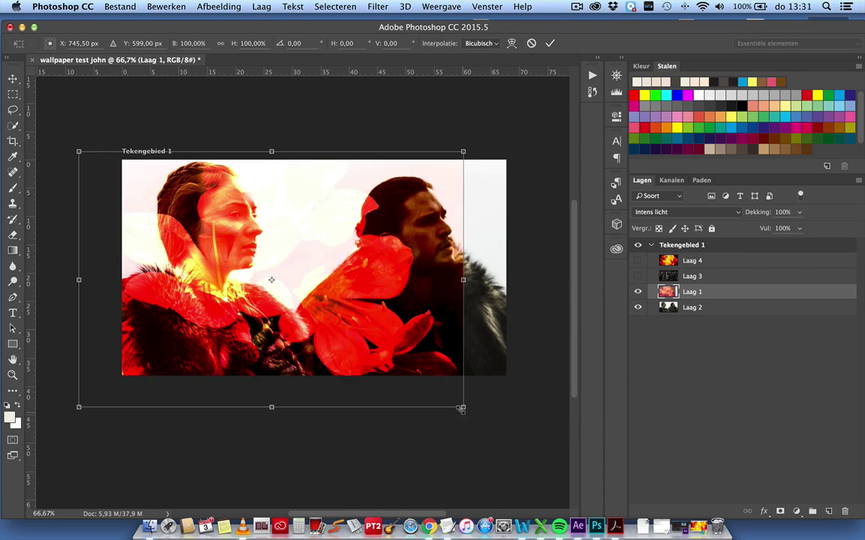
pyautogui.moveTo(461, 406)
pyautogui.mouseDown()
pyautogui.moveTo(403, 412)
pyautogui.moveTo(388, 274)
pyautogui.mouseUp()
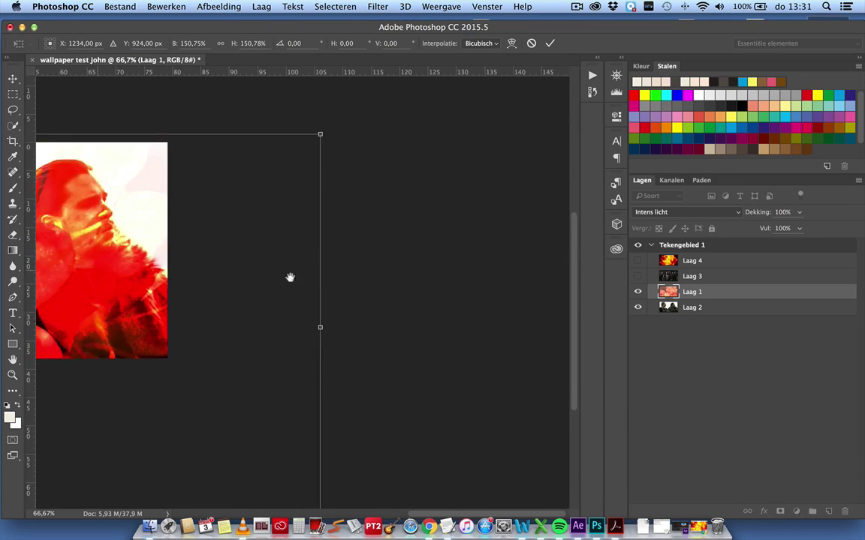
pyautogui.moveTo(196, 280); pyautogui.dragTo(280, 283)
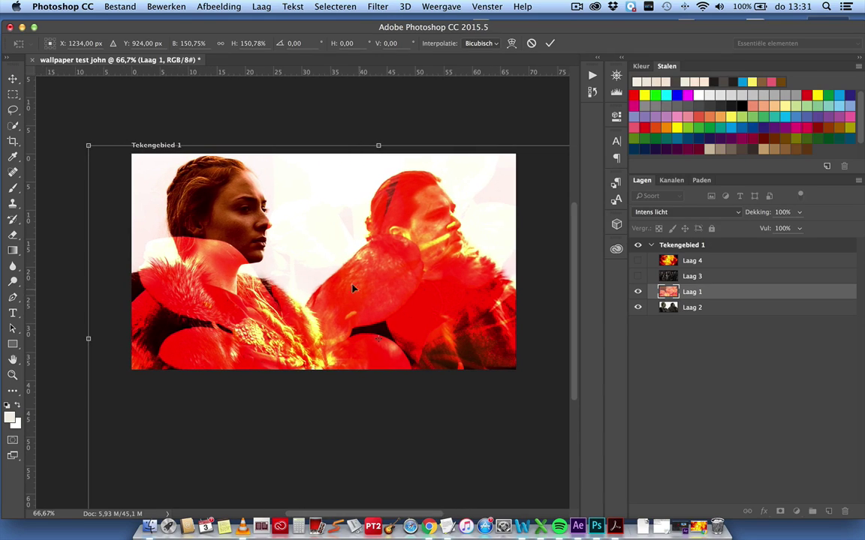
pyautogui.moveTo(403, 306)
pyautogui.mouseDown()
pyautogui.moveTo(350, 305)
pyautogui.moveTo(344, 283)
pyautogui.moveTo(304, 242)
pyautogui.moveTo(293, 263)
pyautogui.moveTo(350, 248)
pyautogui.moveTo(313, 286)
pyautogui.moveTo(314, 277)
pyautogui.moveTo(326, 293)
pyautogui.moveTo(381, 235)
pyautogui.mouseUp()
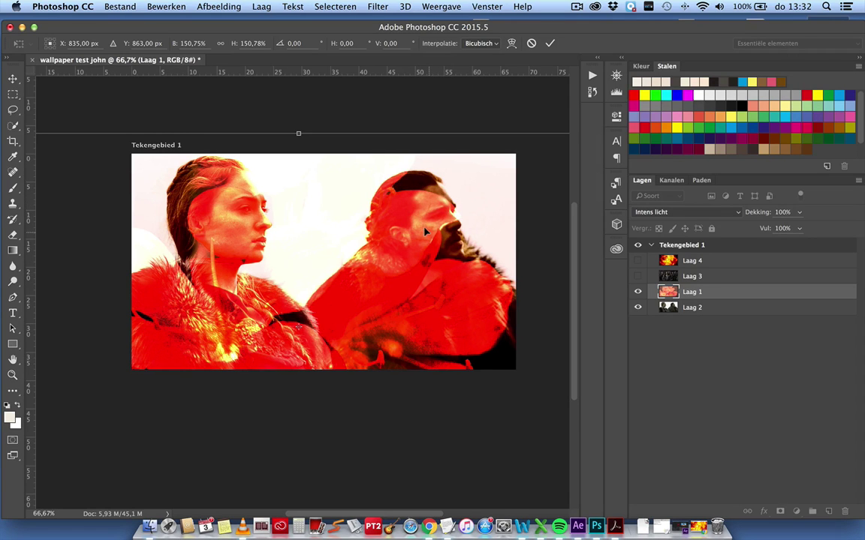
pyautogui.moveTo(425, 232)
pyautogui.mouseDown()
pyautogui.moveTo(426, 213)
pyautogui.moveTo(413, 215)
pyautogui.mouseUp()
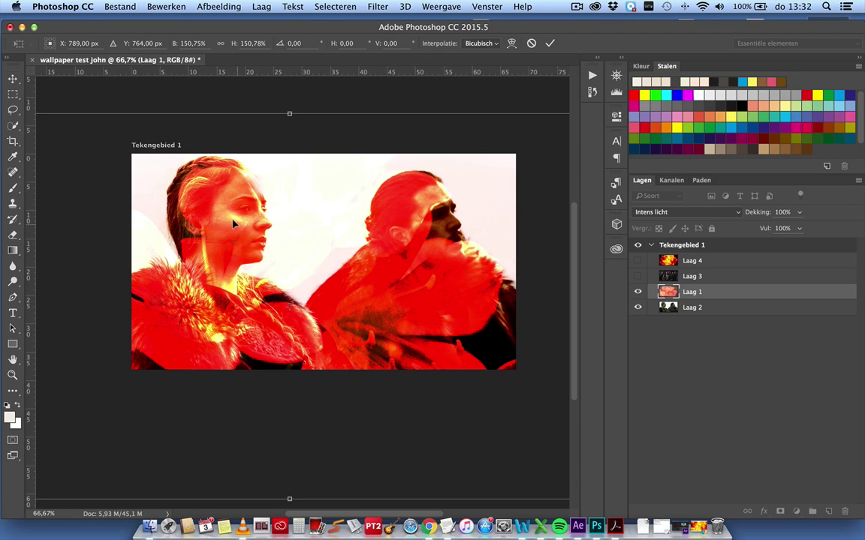
pyautogui.press('Return')
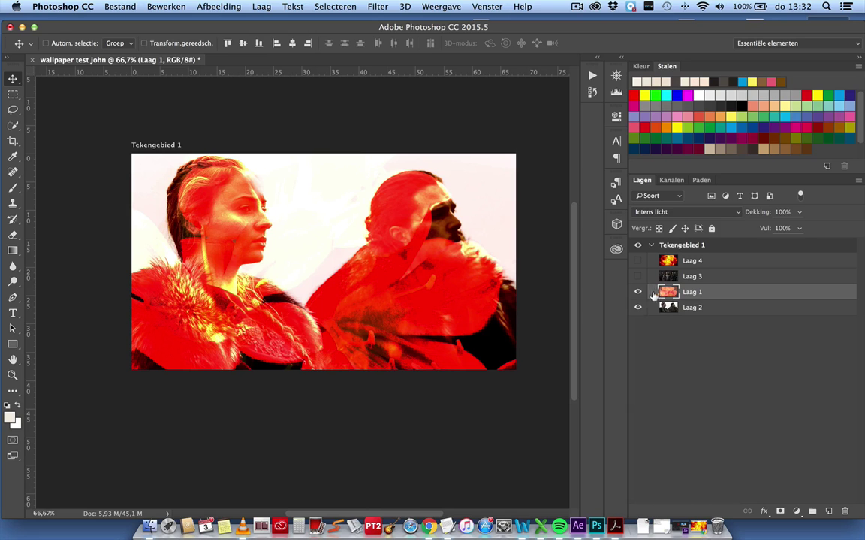
# Set the flower layer Laag 1 to Lineair licht blending at 73% opacity.
pyautogui.click(687, 211)
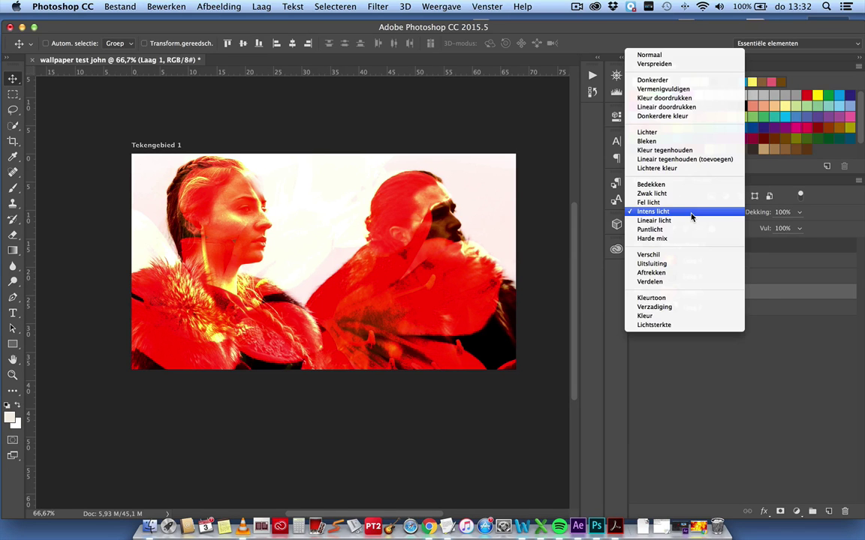
pyautogui.click(689, 223)
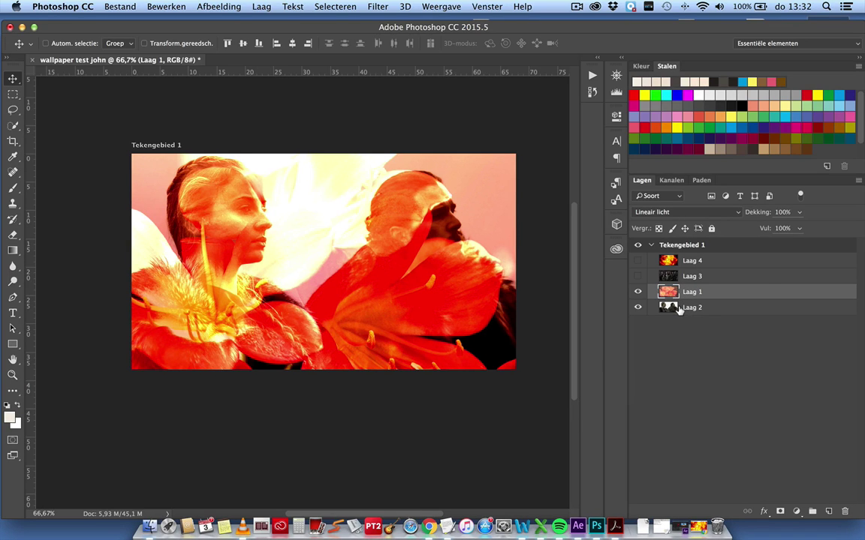
pyautogui.click(800, 213)
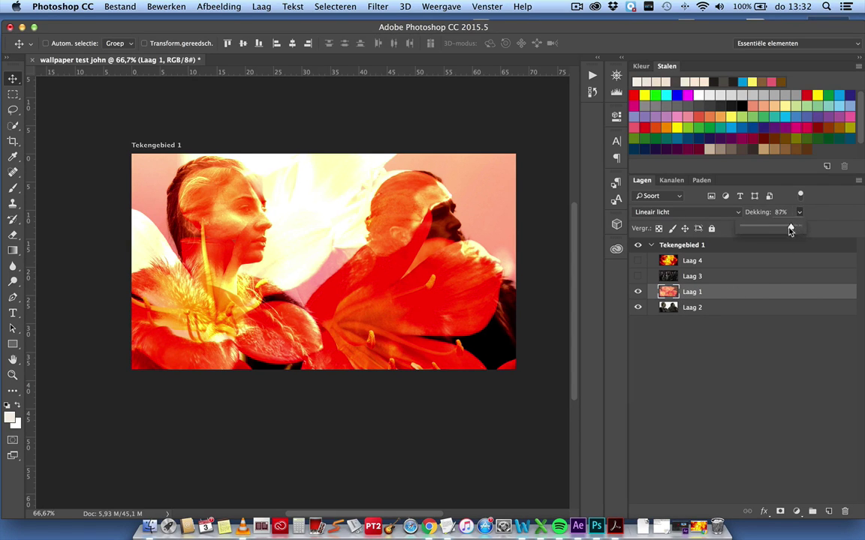
pyautogui.moveTo(800, 227); pyautogui.dragTo(779, 230)
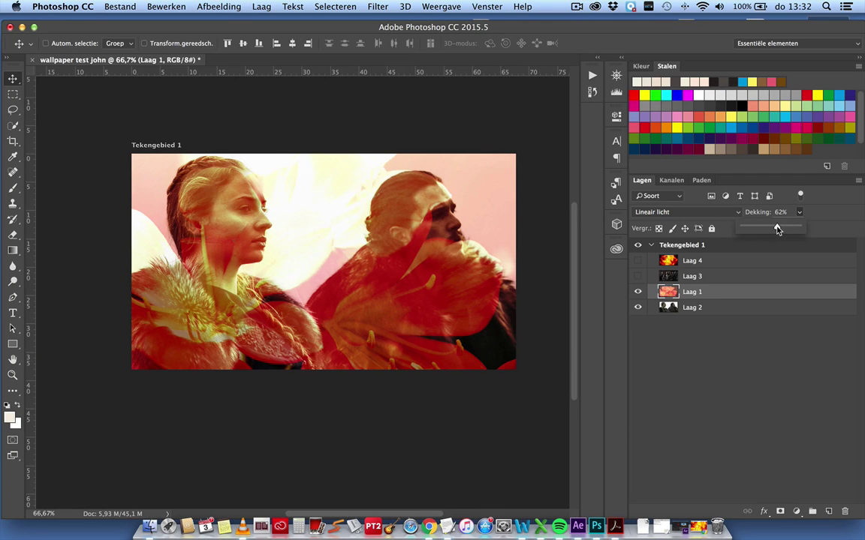
pyautogui.moveTo(779, 229); pyautogui.dragTo(784, 229)
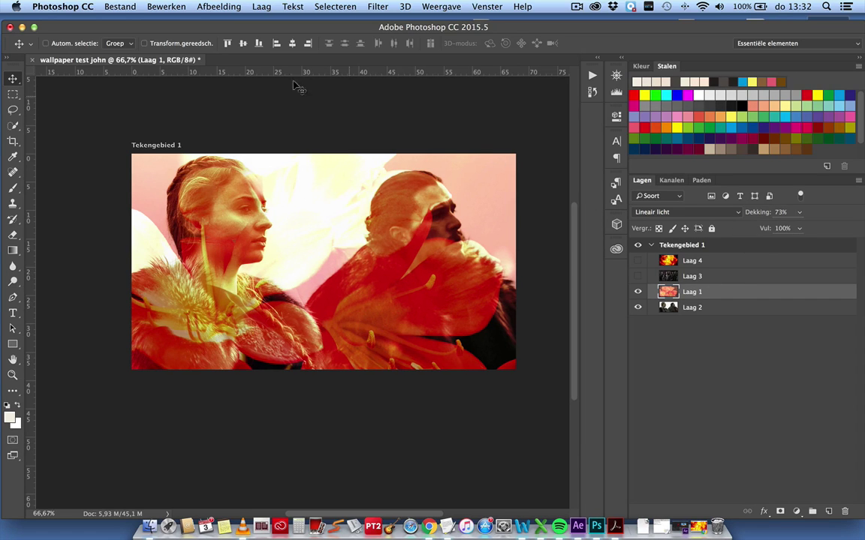
# Add the 'GAME OF THRONES' text layer and drag it toward the lower right.
pyautogui.click(14, 313)
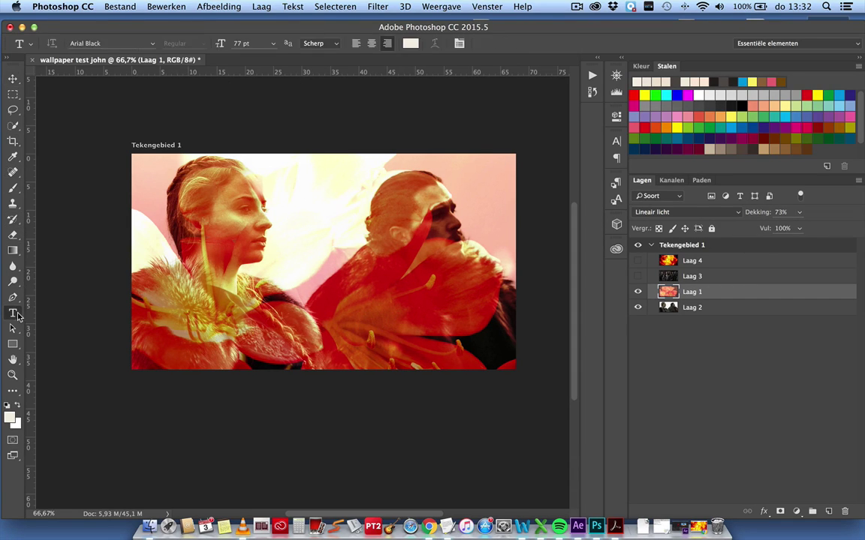
pyautogui.click(340, 344)
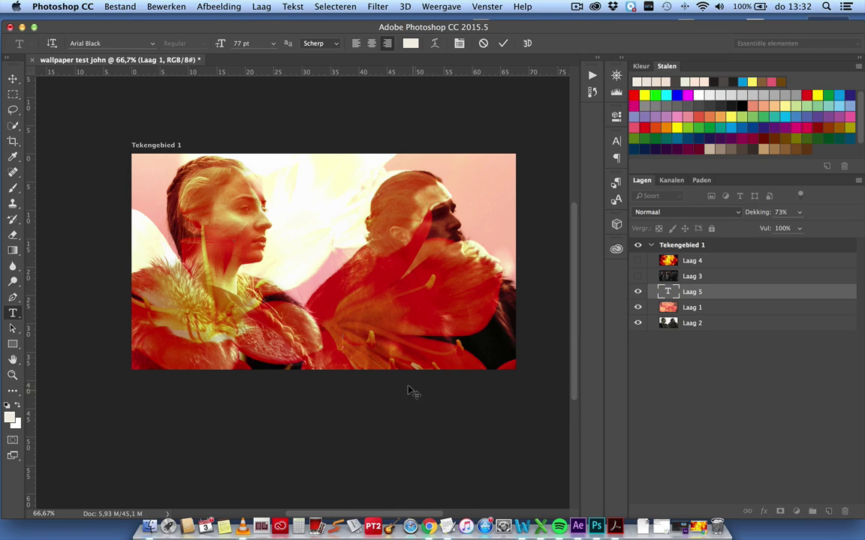
pyautogui.write('GA')
pyautogui.write('ME')
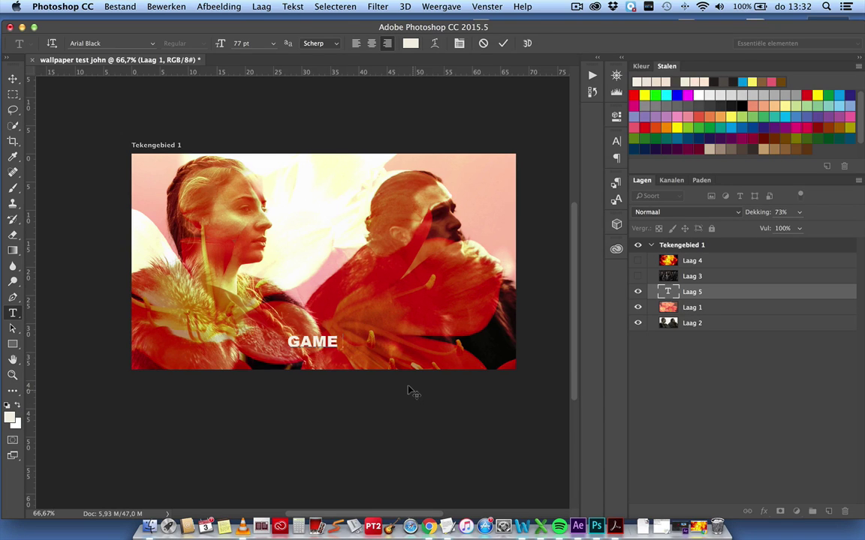
pyautogui.write(' OF THRONE')
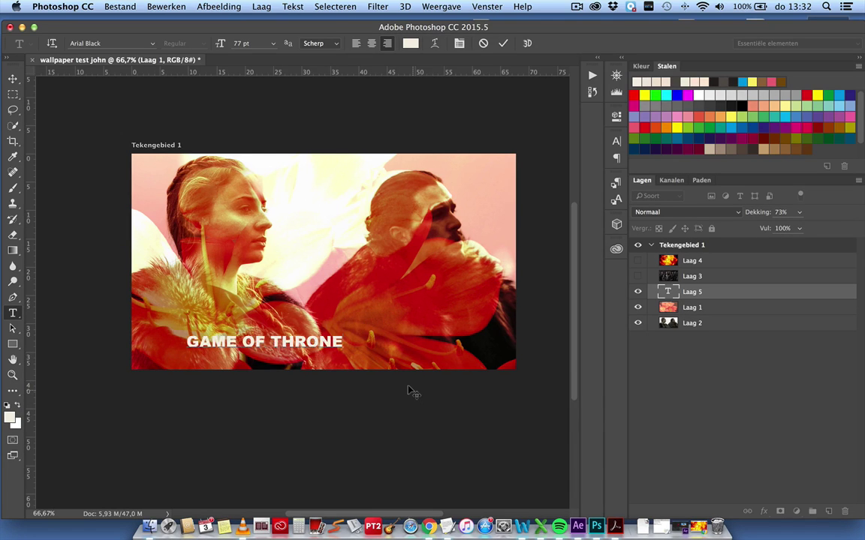
pyautogui.write('S')
pyautogui.click(12, 78)
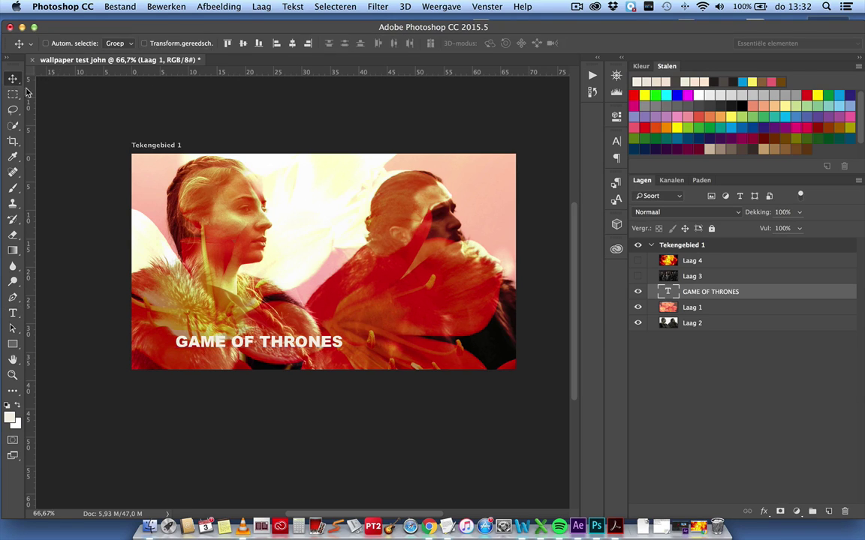
pyautogui.moveTo(262, 341)
pyautogui.mouseDown()
pyautogui.moveTo(402, 343)
pyautogui.moveTo(391, 344)
pyautogui.mouseUp()
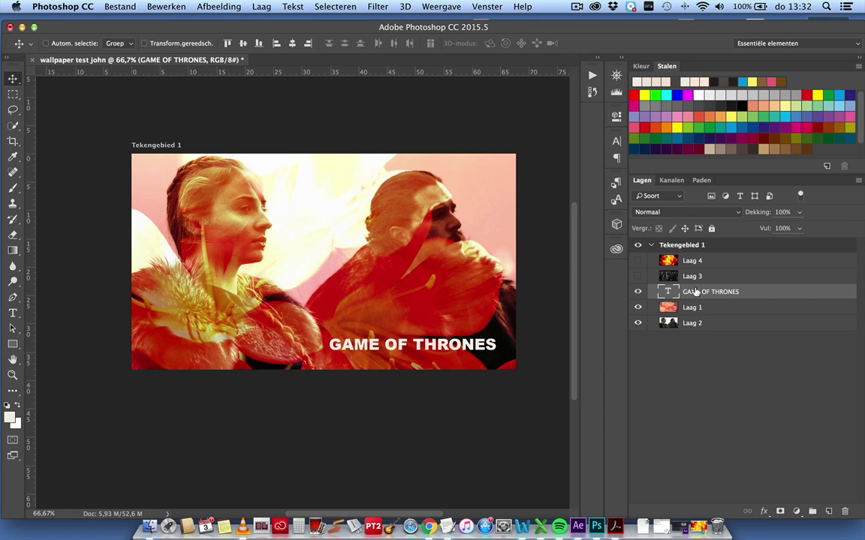
# Try Lichter, Bleken, Zwak licht and Bedekken blends on the title, testing a higher position.
pyautogui.click(689, 214)
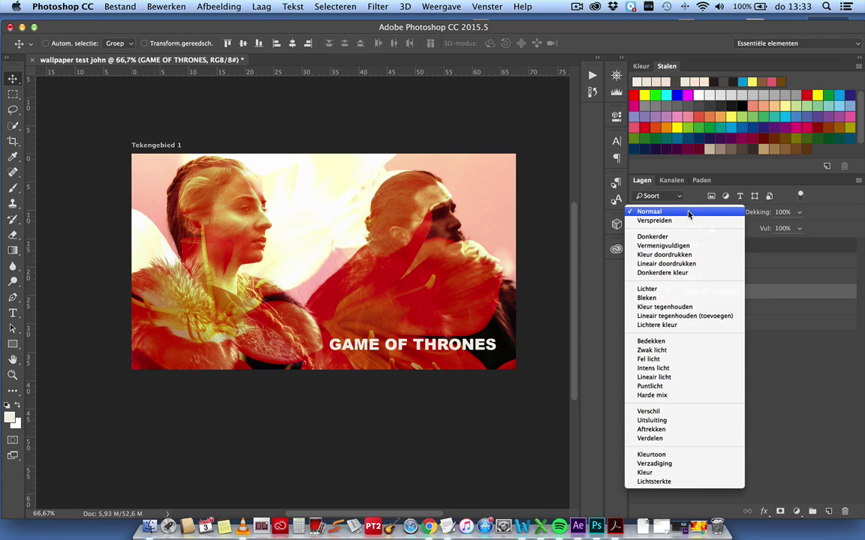
pyautogui.click(690, 289)
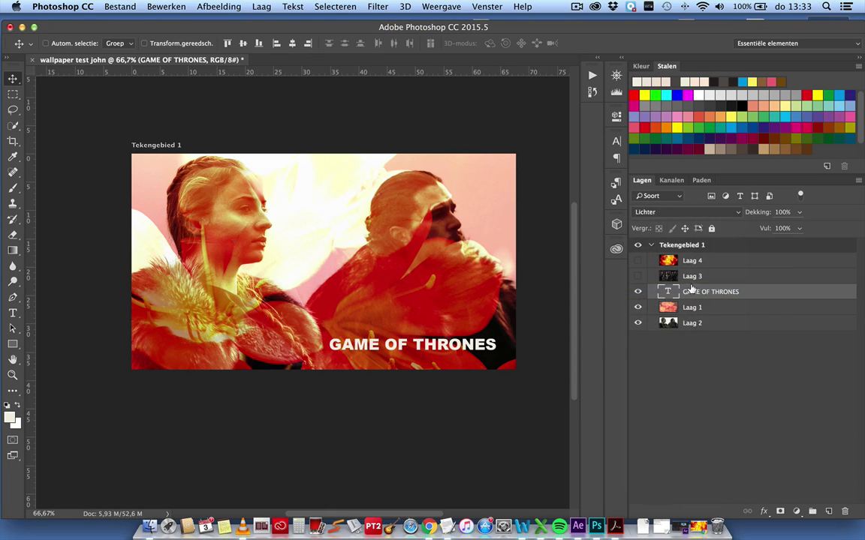
pyautogui.click(689, 212)
pyautogui.click(692, 222)
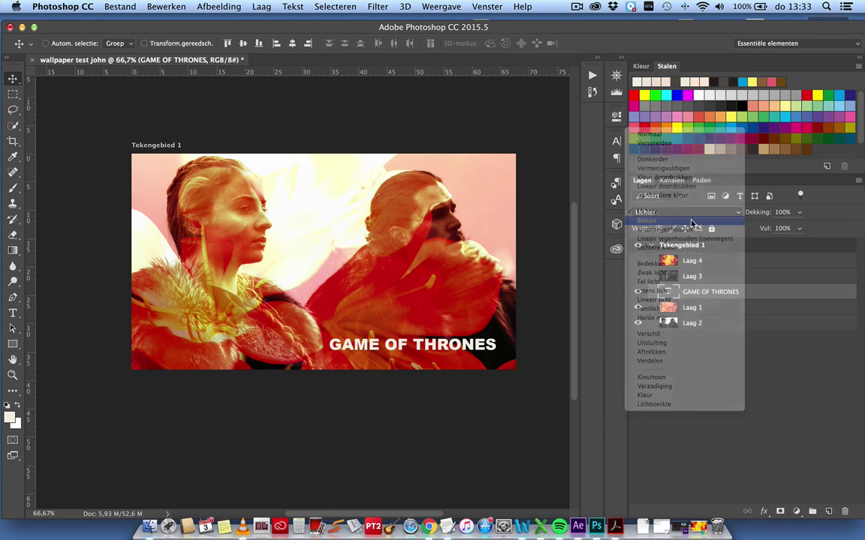
pyautogui.click(689, 217)
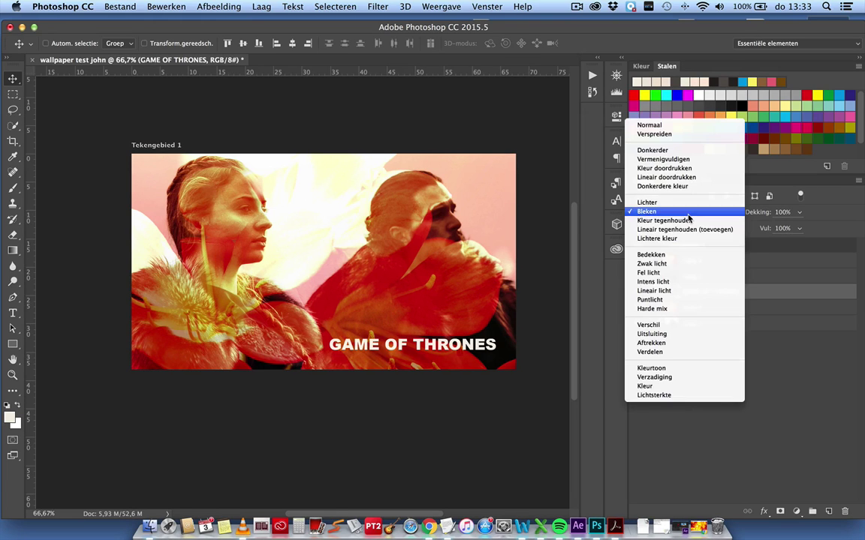
pyautogui.click(686, 263)
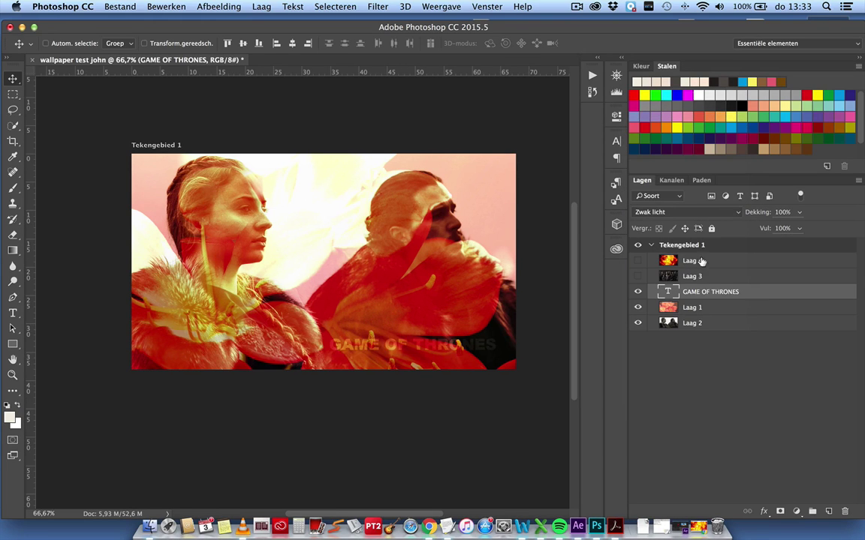
pyautogui.click(689, 213)
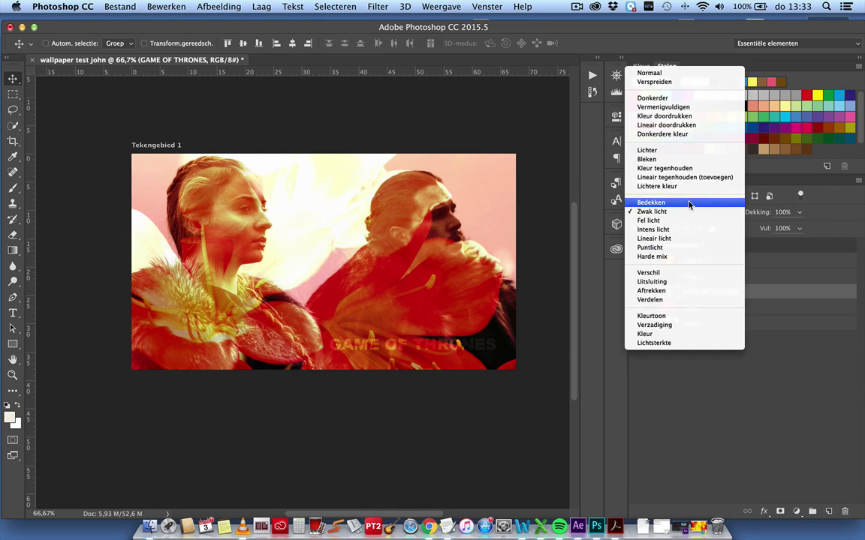
pyautogui.click(689, 203)
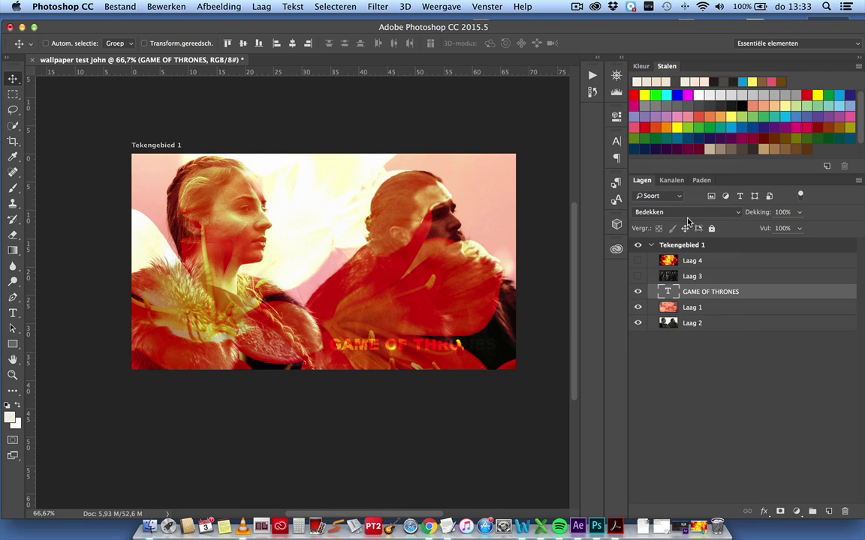
pyautogui.moveTo(412, 351)
pyautogui.mouseDown()
pyautogui.moveTo(400, 317)
pyautogui.moveTo(245, 352)
pyautogui.moveTo(399, 194)
pyautogui.mouseUp()
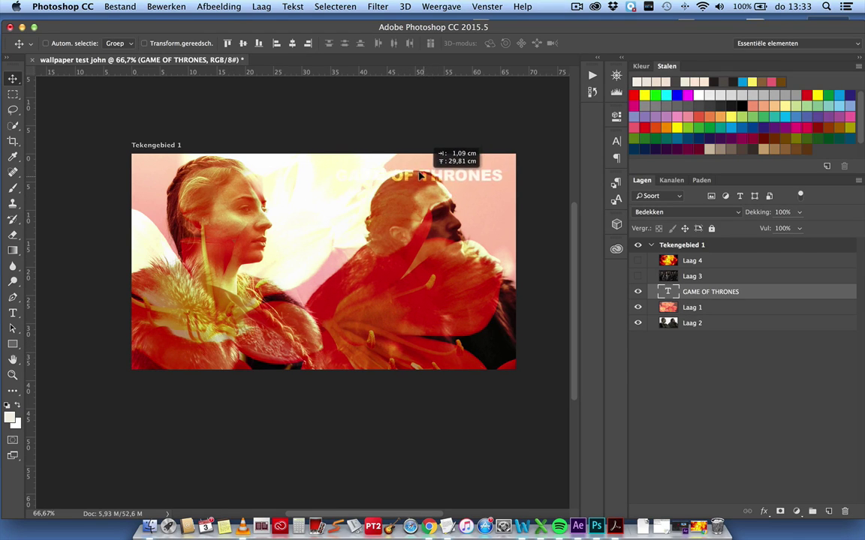
pyautogui.moveTo(399, 194)
pyautogui.mouseDown()
pyautogui.moveTo(404, 339)
pyautogui.moveTo(371, 354)
pyautogui.moveTo(246, 339)
pyautogui.moveTo(399, 349)
pyautogui.mouseUp()
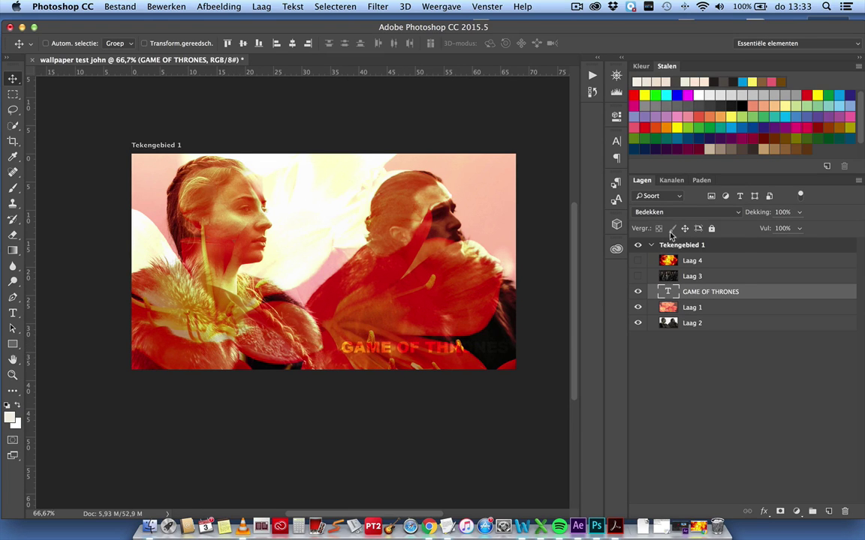
# Try Zwak licht, Kleur doordrukken, Verschil and Uitsluiting, then set the title to Intens licht.
pyautogui.click(670, 212)
pyautogui.click(668, 220)
pyautogui.click(675, 215)
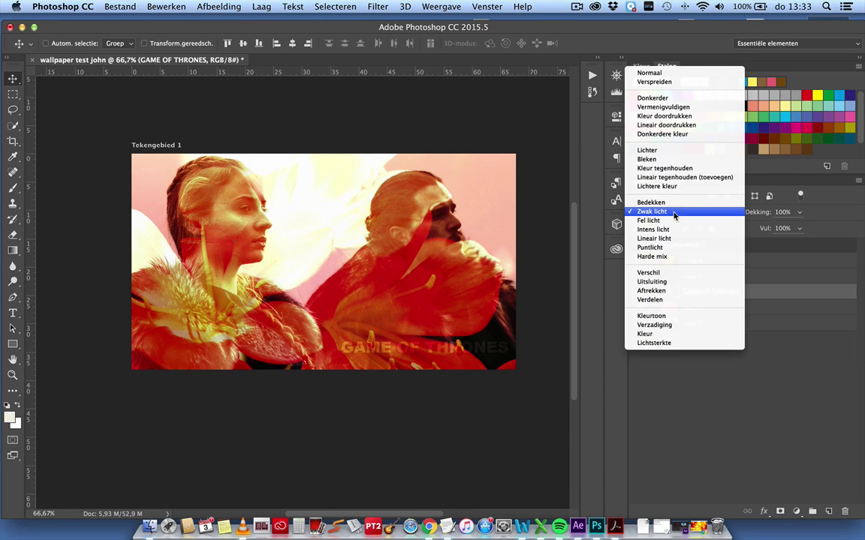
pyautogui.click(697, 118)
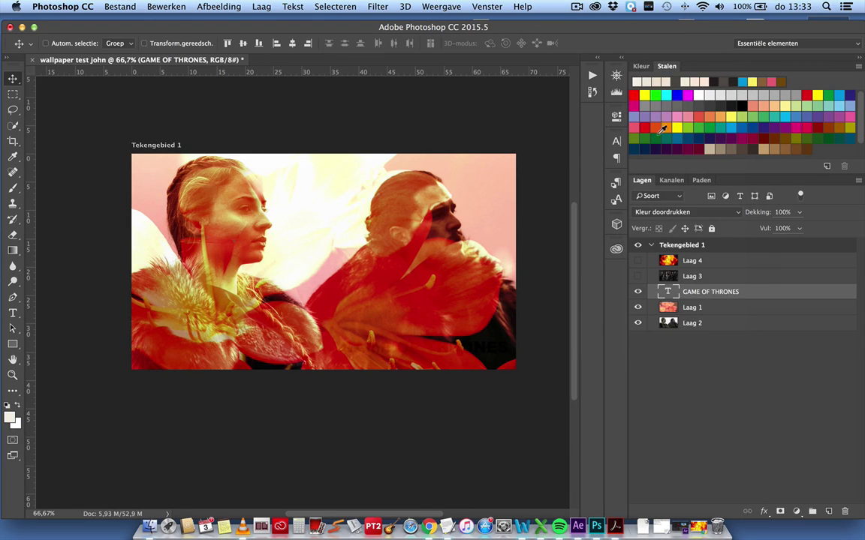
pyautogui.click(672, 213)
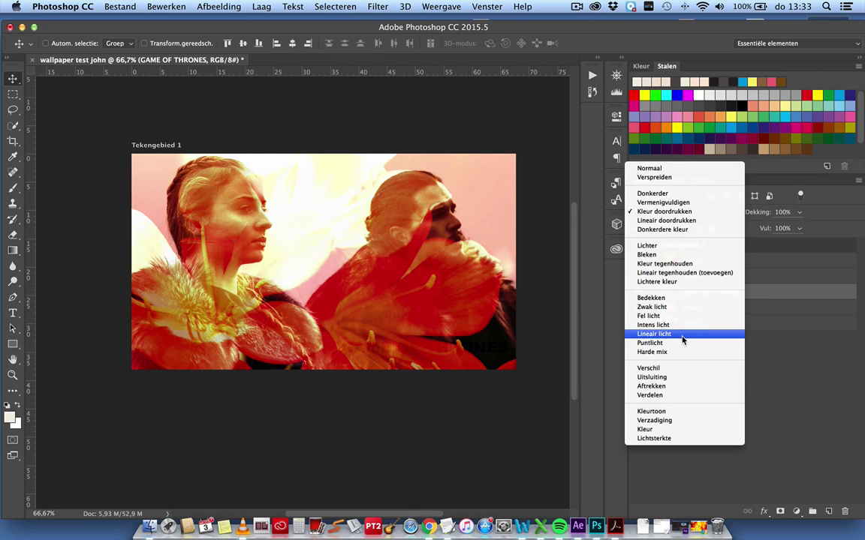
pyautogui.click(679, 368)
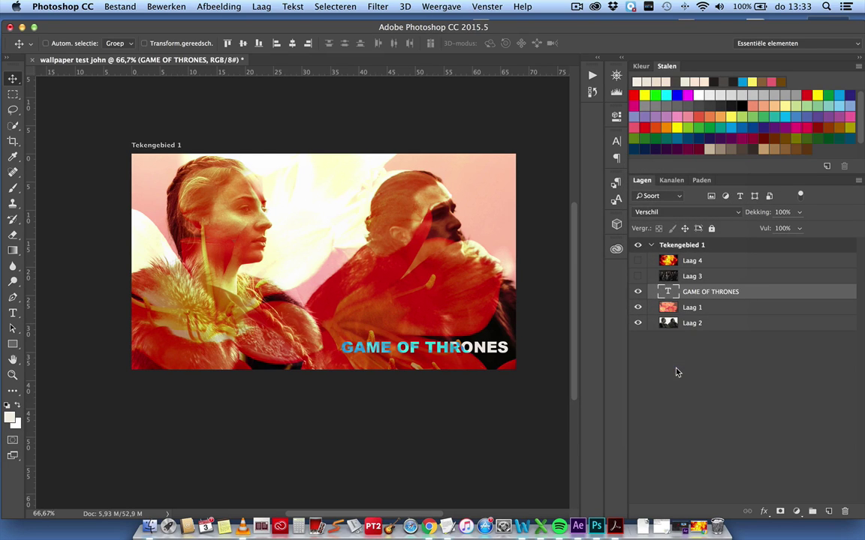
pyautogui.click(675, 213)
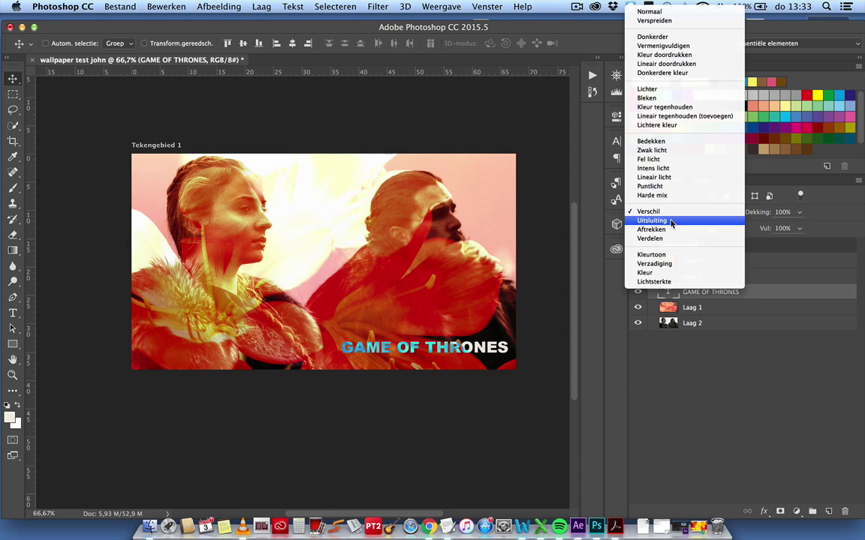
pyautogui.click(670, 222)
pyautogui.click(670, 212)
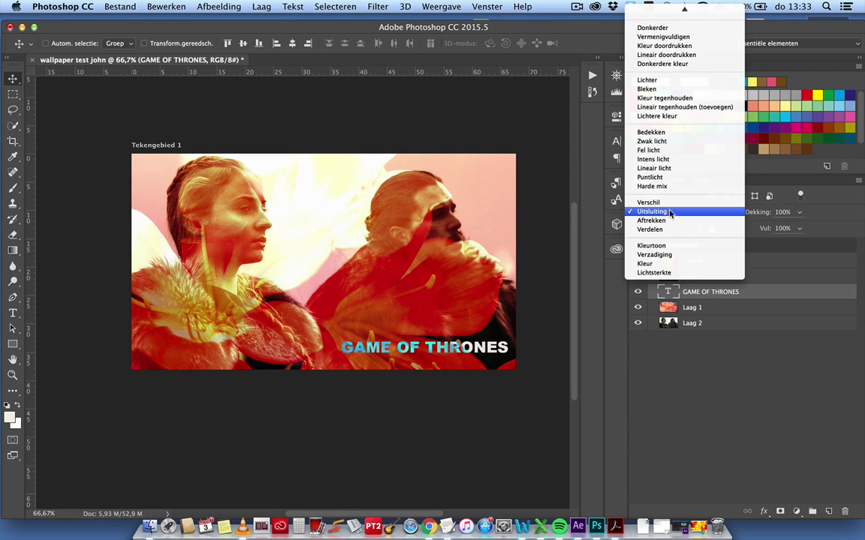
pyautogui.click(674, 161)
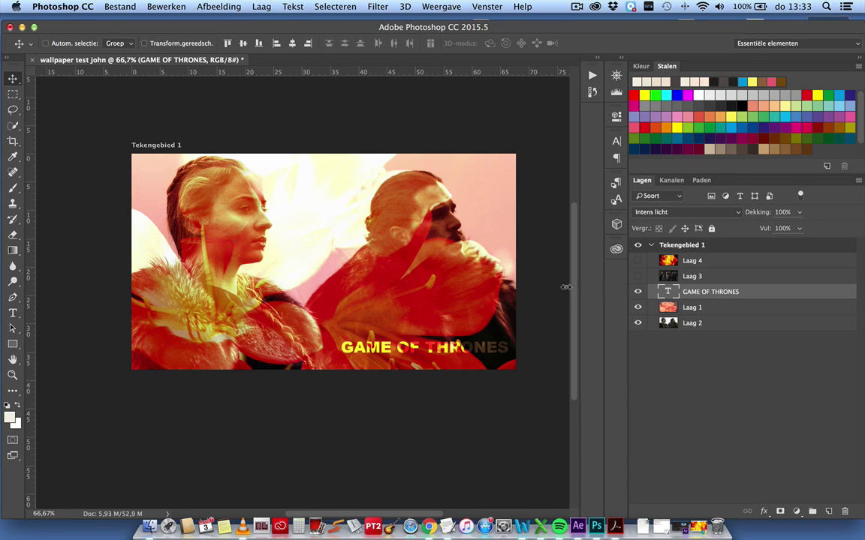
# Fine-tune the title's position near the bottom right, then deselect the layer.
pyautogui.moveTo(455, 346); pyautogui.dragTo(456, 351)
pyautogui.moveTo(456, 351); pyautogui.dragTo(447, 351)
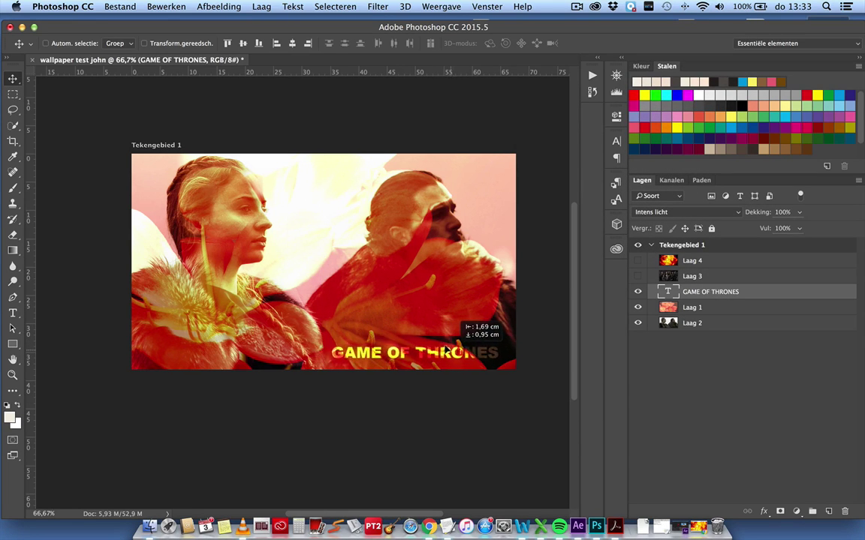
pyautogui.moveTo(448, 351); pyautogui.dragTo(444, 349)
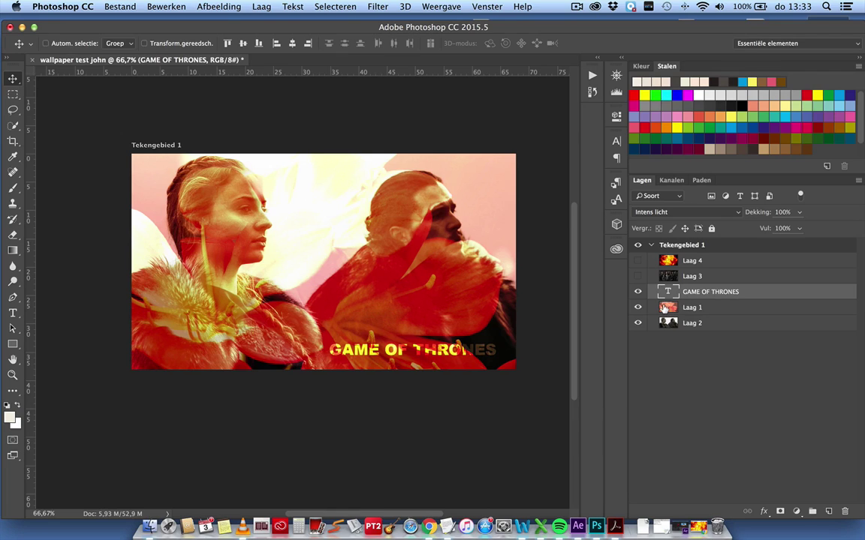
pyautogui.click(663, 345)
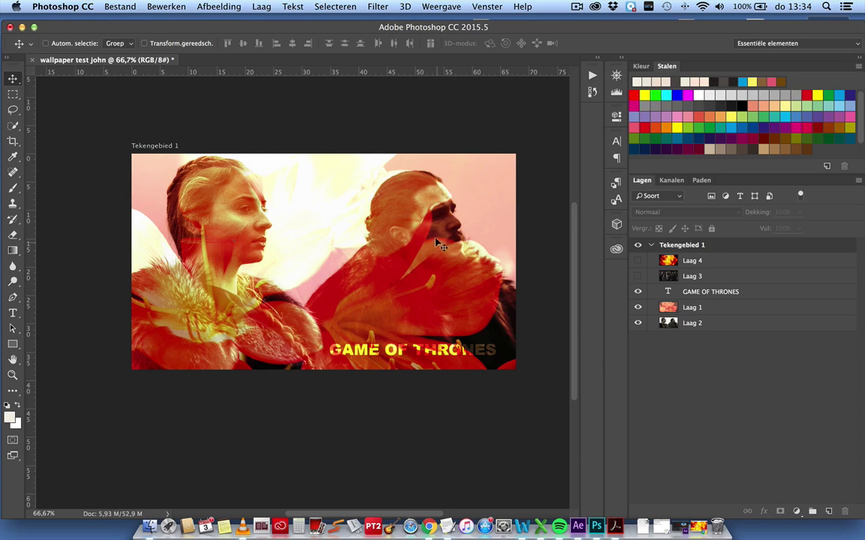
# Nudge the Laag 1 flower image slightly left and move the GAME OF THRONES title to the bottom centre.
pyautogui.click(679, 308)
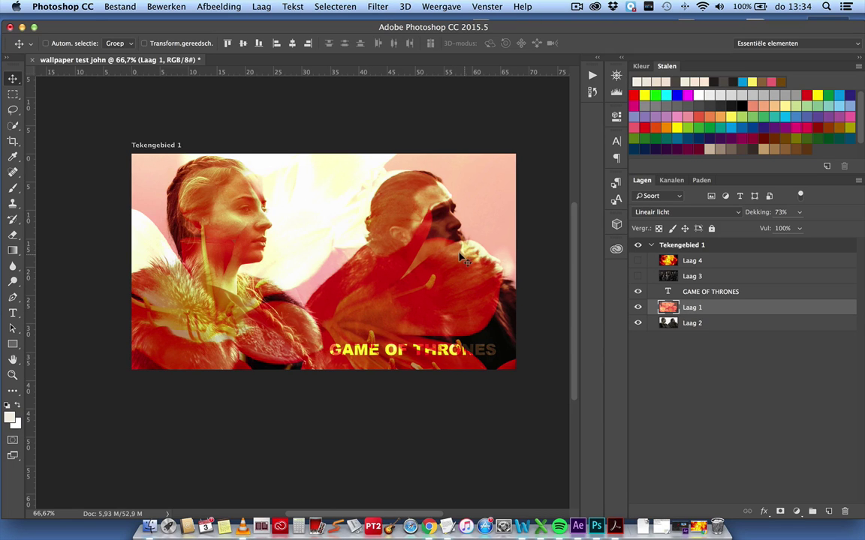
pyautogui.moveTo(461, 258); pyautogui.dragTo(451, 258)
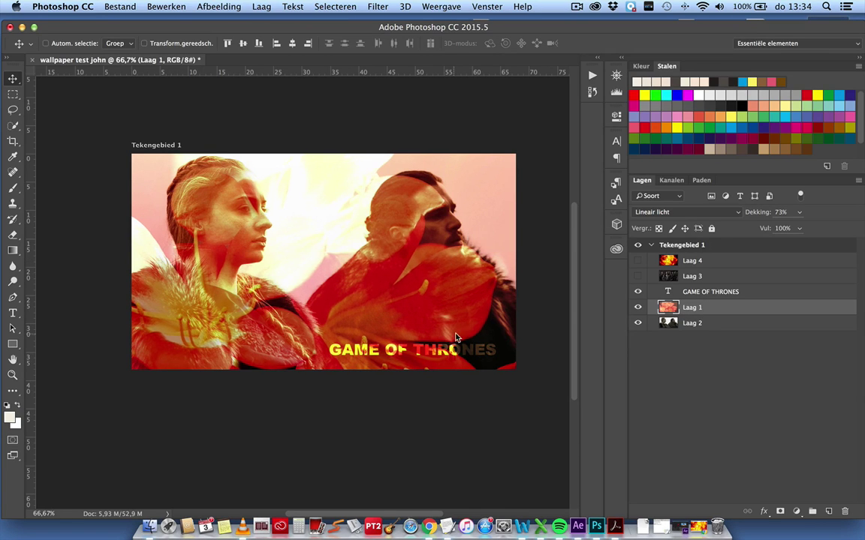
pyautogui.click(721, 291)
pyautogui.moveTo(442, 350)
pyautogui.mouseDown()
pyautogui.moveTo(388, 358)
pyautogui.moveTo(400, 356)
pyautogui.moveTo(366, 328)
pyautogui.moveTo(344, 173)
pyautogui.moveTo(360, 348)
pyautogui.mouseUp()
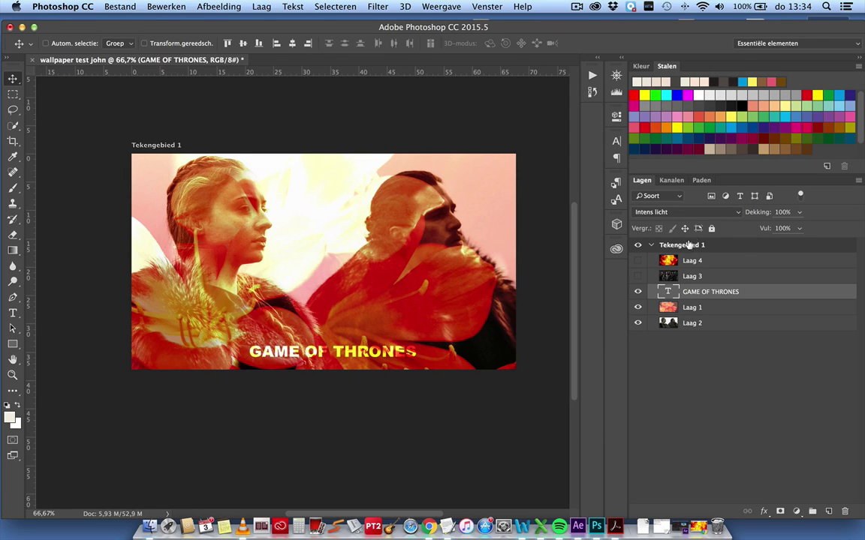
# Try Fel licht, then Zwak licht blending on the GAME OF THRONES title layer.
pyautogui.click(694, 215)
pyautogui.click(695, 205)
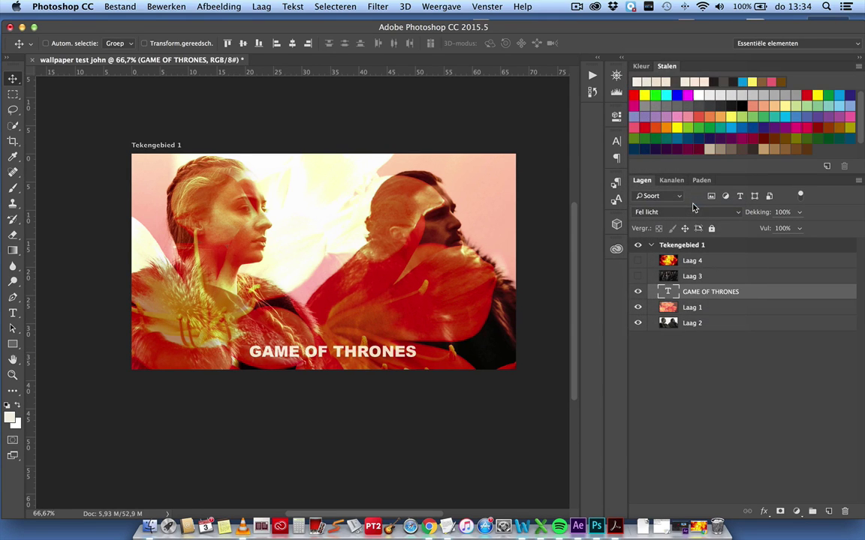
pyautogui.click(692, 212)
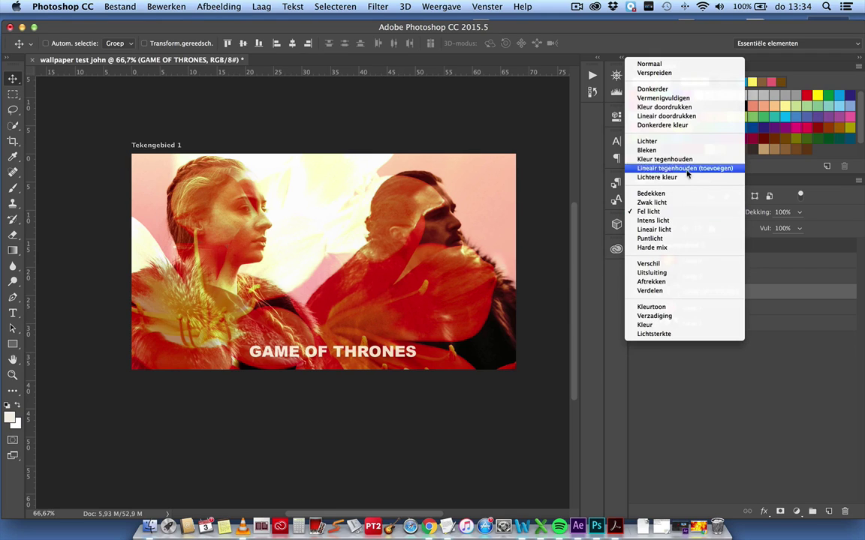
pyautogui.click(680, 203)
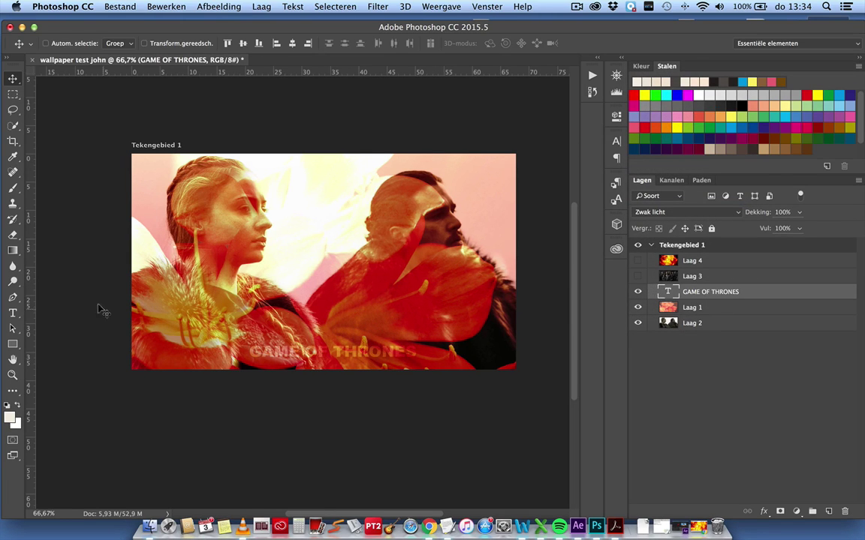
# Select the GAME OF THRONES title text and change its font size from 77 to 144 pt.
pyautogui.click(12, 313)
pyautogui.doubleClick(279, 352)
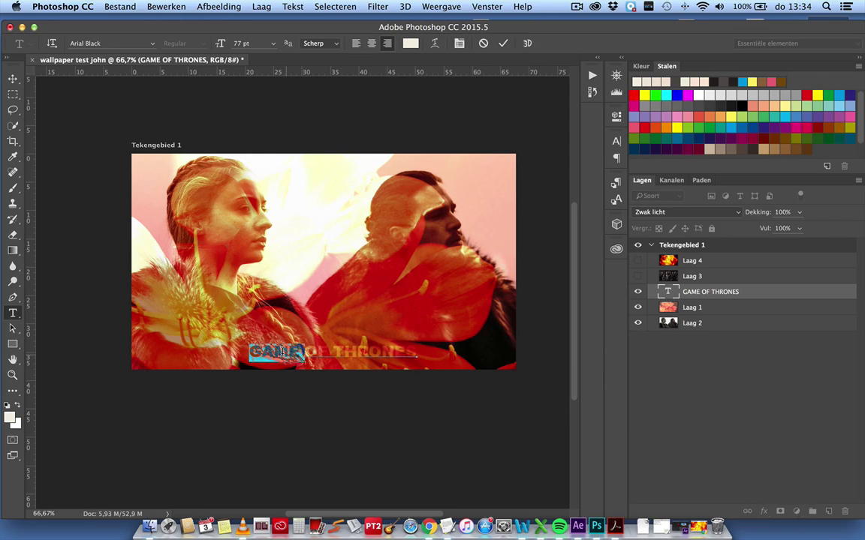
pyautogui.click(279, 353)
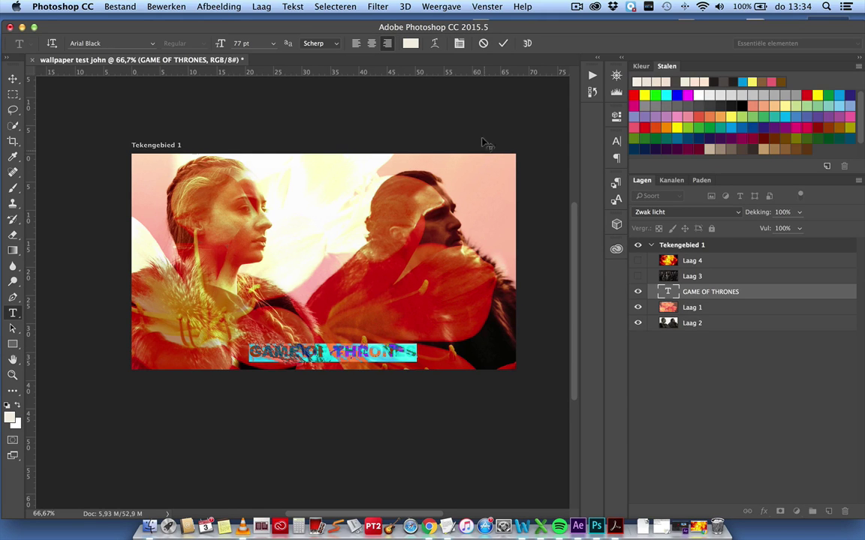
pyautogui.click(274, 45)
pyautogui.click(240, 43)
pyautogui.write('144')
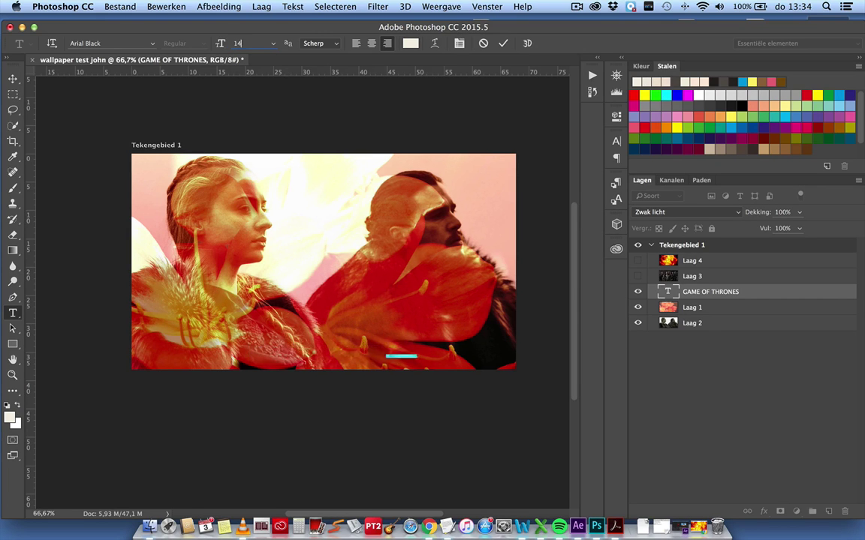
pyautogui.press('Return')
# Move the GAME OF THRONES title to the lower centre of the artboard.
pyautogui.click(13, 79)
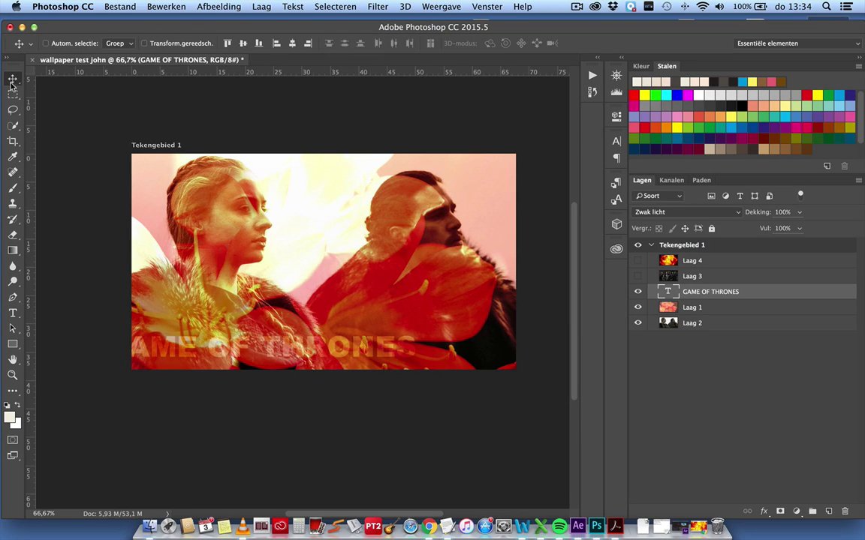
pyautogui.moveTo(359, 376)
pyautogui.mouseDown()
pyautogui.moveTo(390, 322)
pyautogui.moveTo(423, 340)
pyautogui.mouseUp()
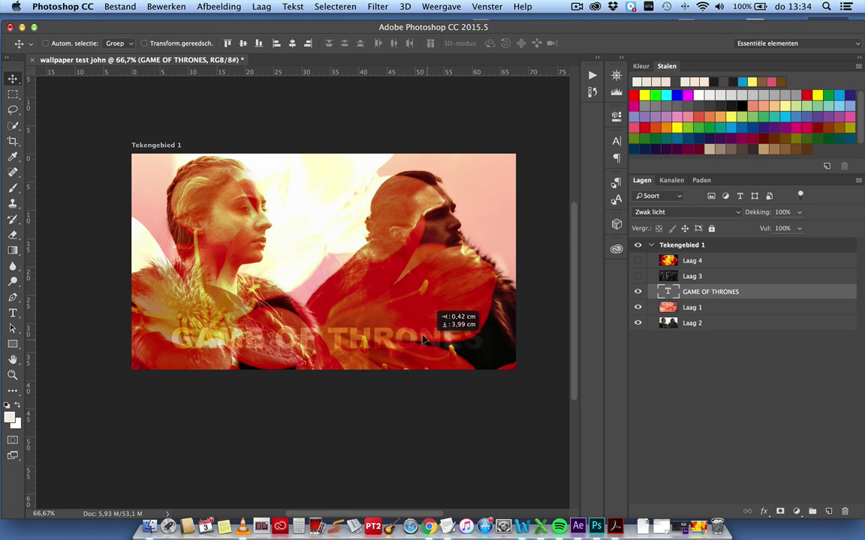
pyautogui.moveTo(422, 340); pyautogui.dragTo(425, 342)
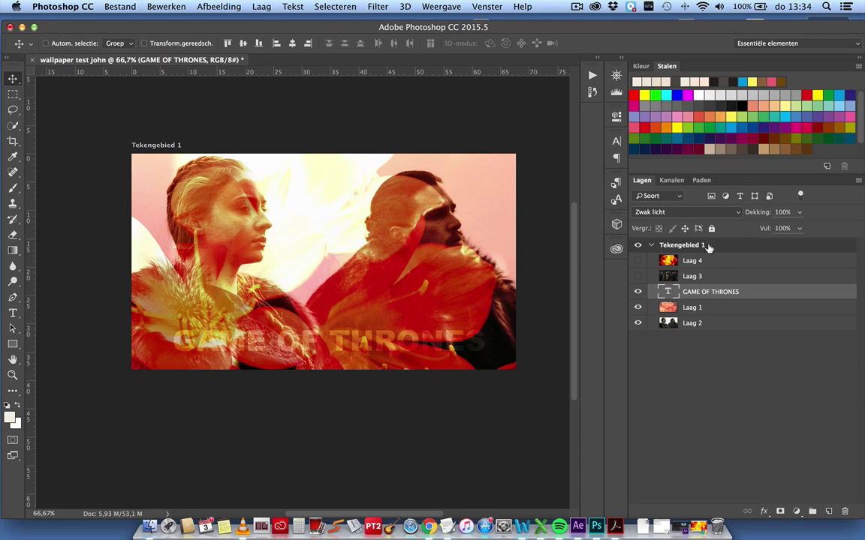
# Try Lichter, Donkerder, Vermenigvuldigen and Lineair doordrukken on the title, then return to Zwak licht.
pyautogui.click(678, 215)
pyautogui.click(683, 148)
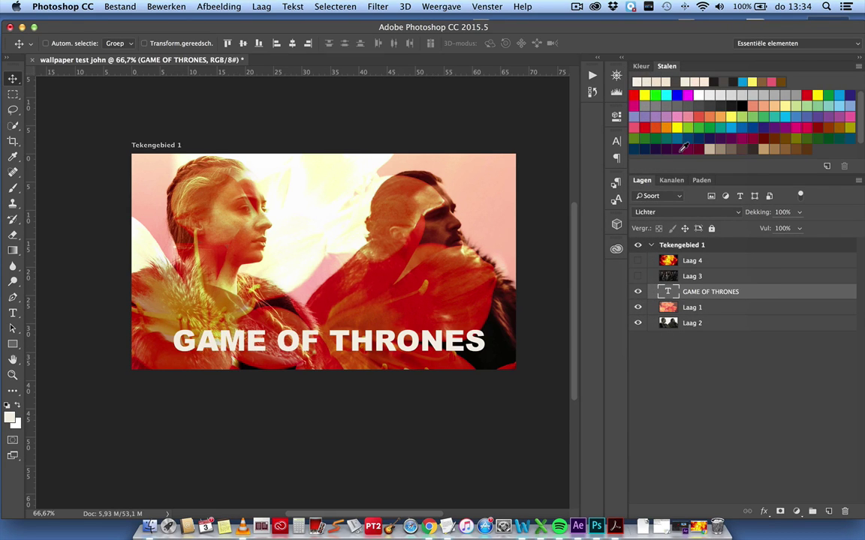
pyautogui.click(679, 212)
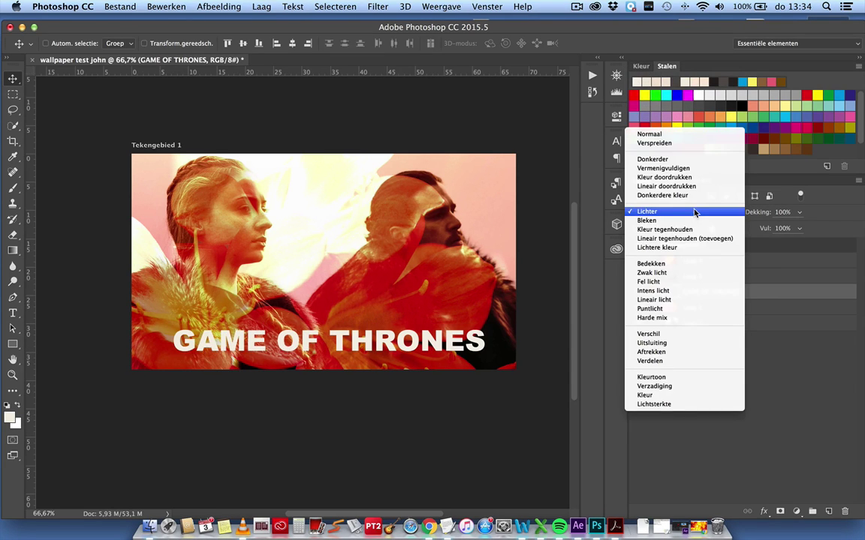
pyautogui.click(692, 159)
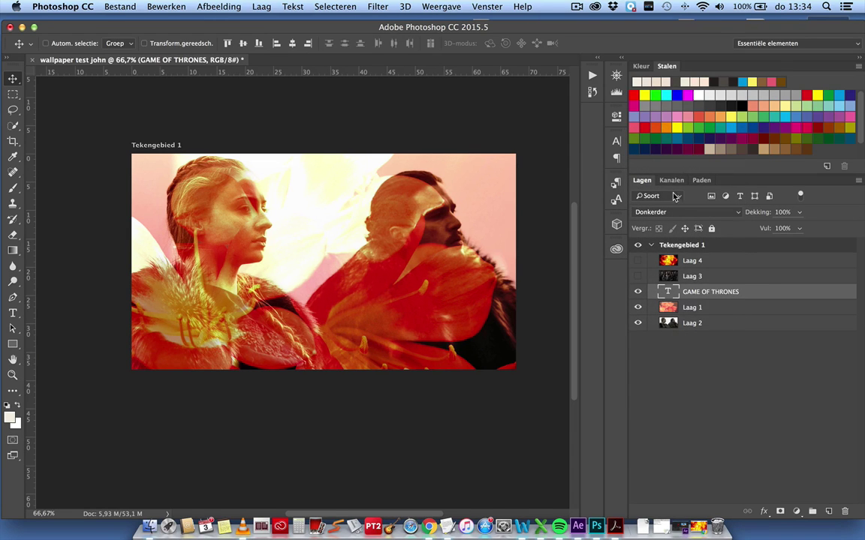
pyautogui.click(675, 213)
pyautogui.click(674, 221)
pyautogui.click(680, 214)
pyautogui.click(683, 229)
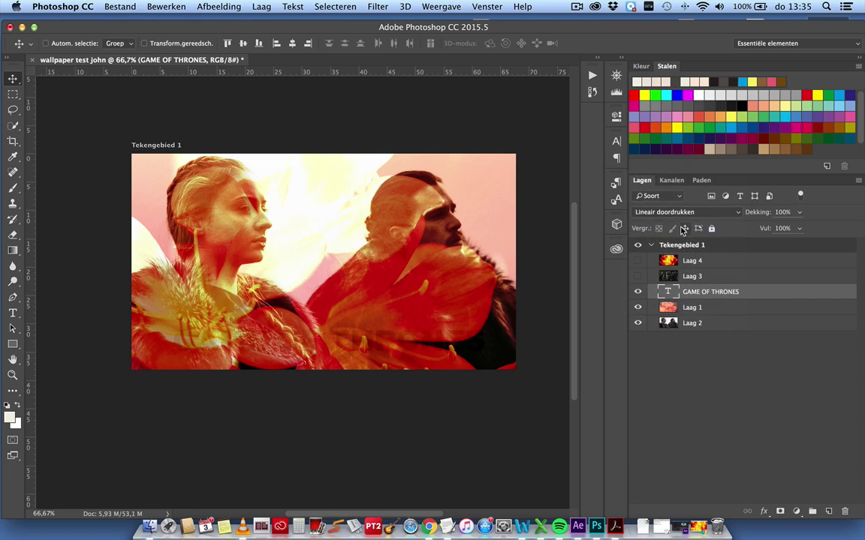
pyautogui.click(682, 216)
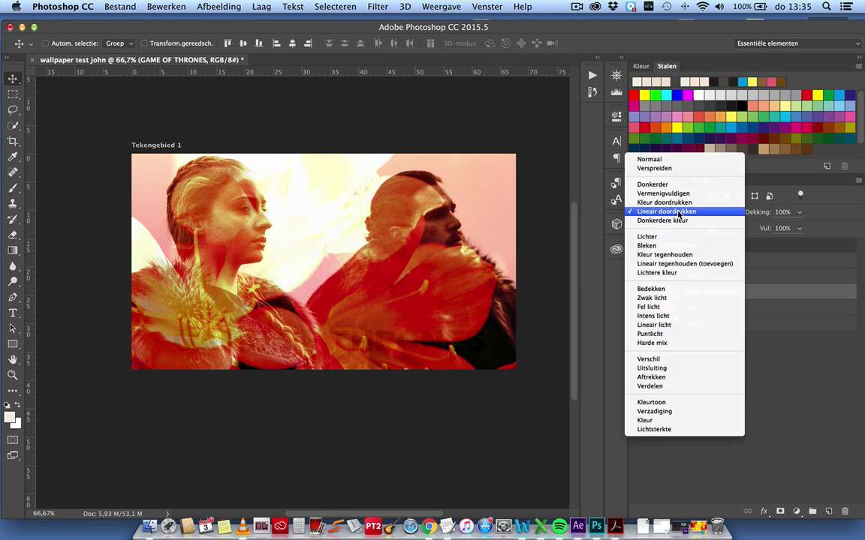
pyautogui.click(674, 300)
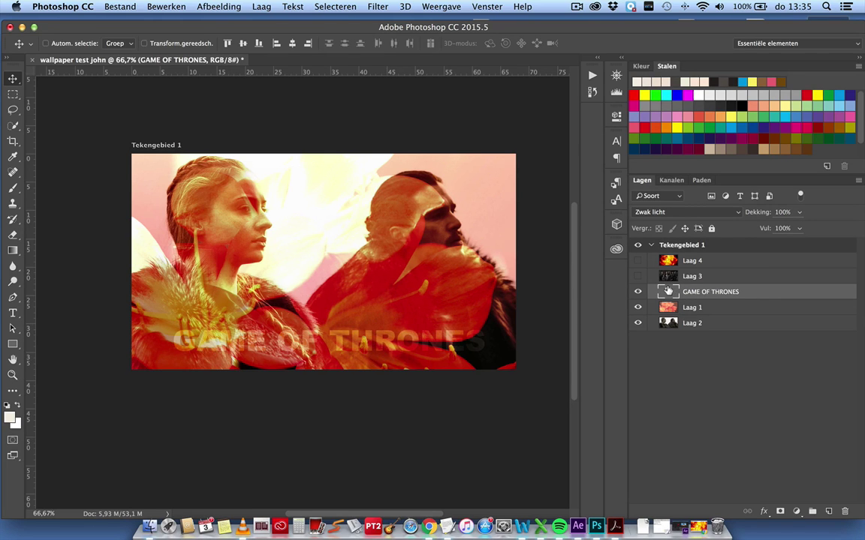
# Duplicate the GAME OF THRONES layer as 'GAME OF THRONES kopiëren' and reselect the original text layer.
pyautogui.rightClick(757, 292)
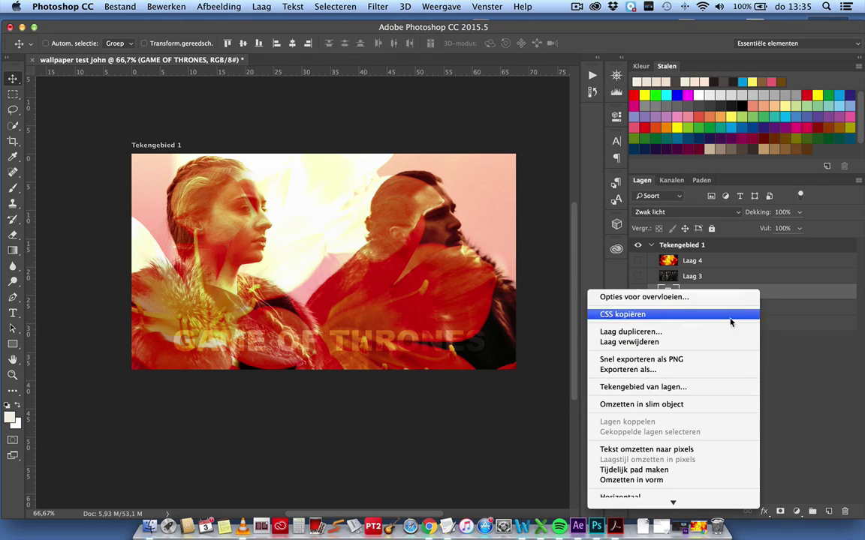
pyautogui.click(717, 339)
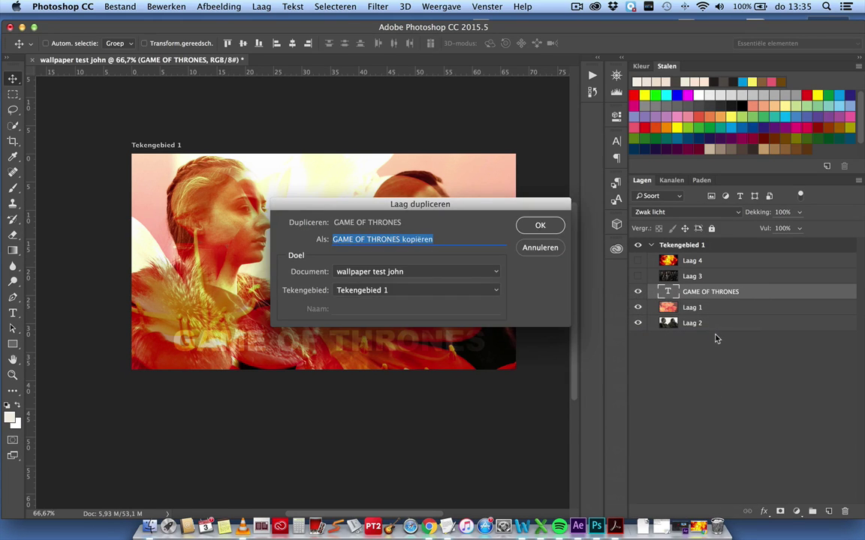
pyautogui.click(544, 227)
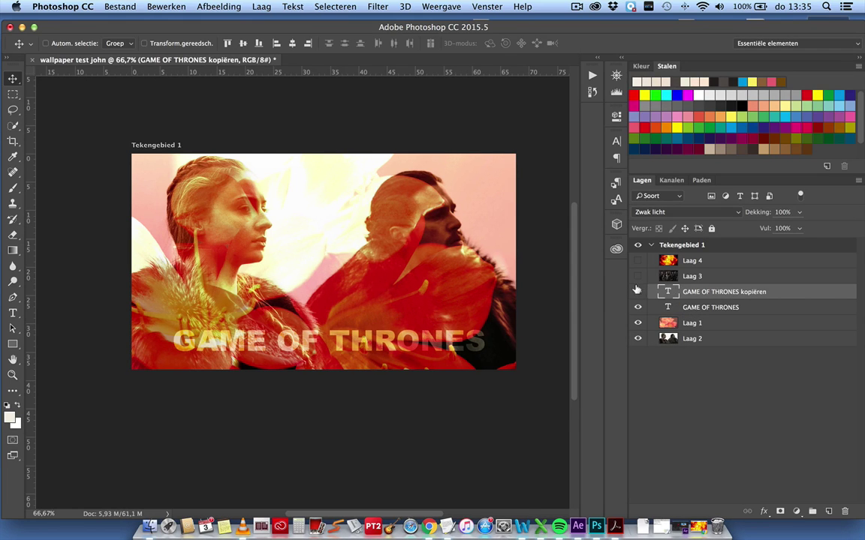
pyautogui.click(706, 307)
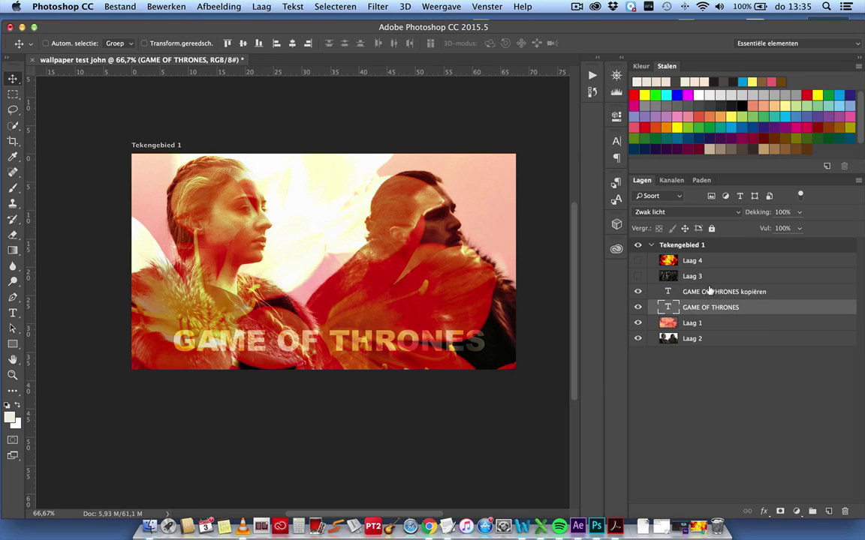
# Hide the title and portrait layers, show Laag 3 and Laag 4, and select the fire layer.
pyautogui.click(703, 307)
pyautogui.moveTo(637, 307); pyautogui.dragTo(637, 339)
pyautogui.click(637, 276)
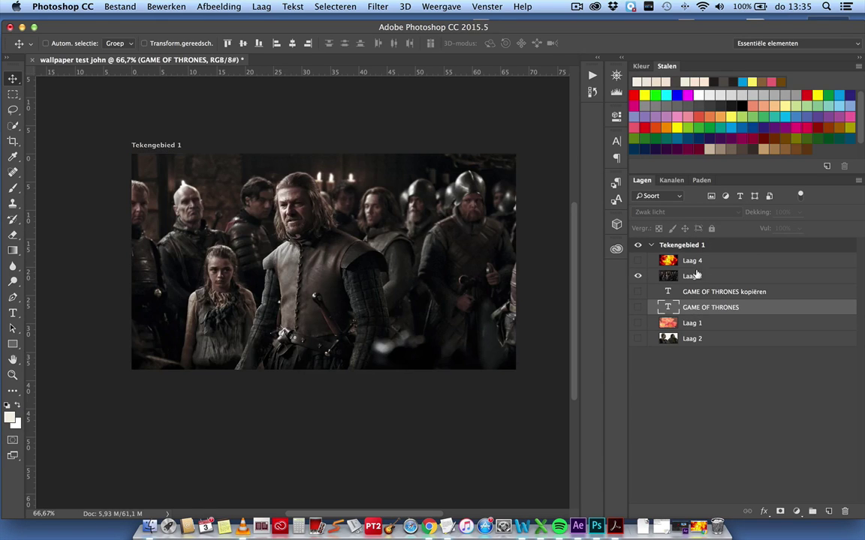
pyautogui.click(637, 261)
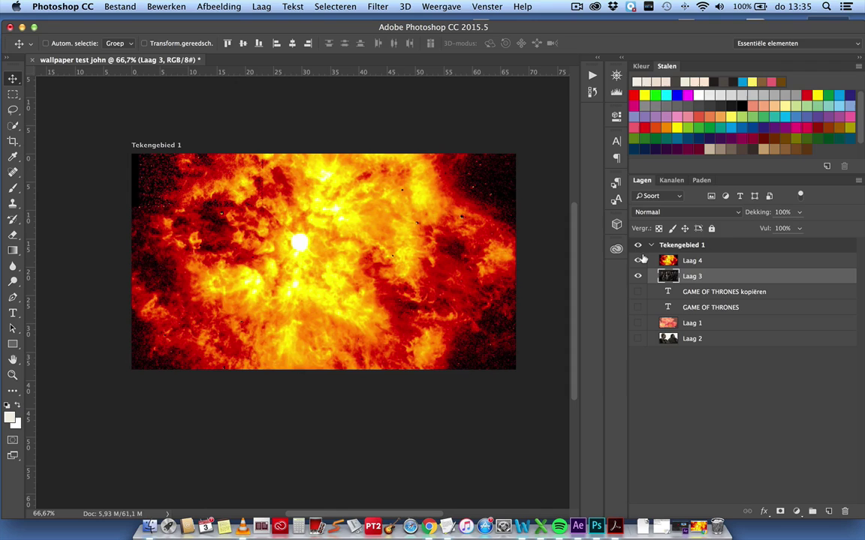
pyautogui.click(691, 260)
# Try Zwak licht, Fel licht, Intens licht and Lineair licht blending on the fire layer.
pyautogui.click(693, 214)
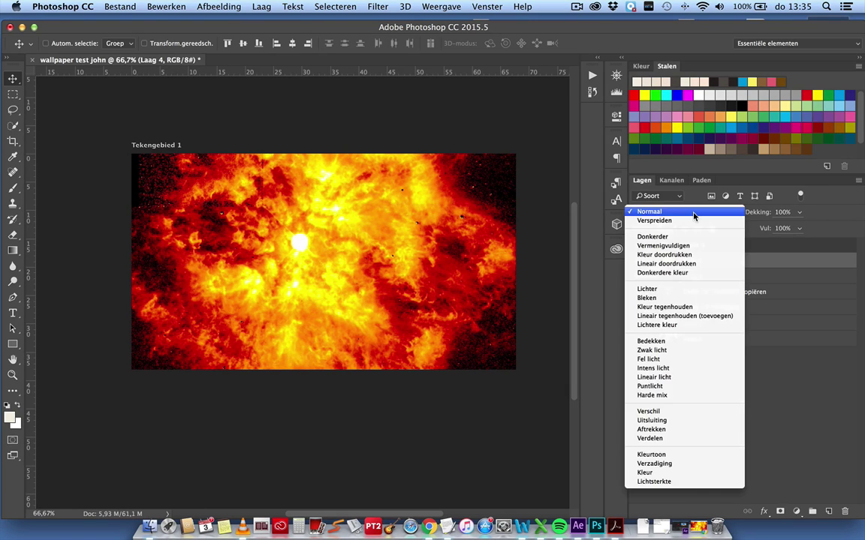
pyautogui.click(651, 351)
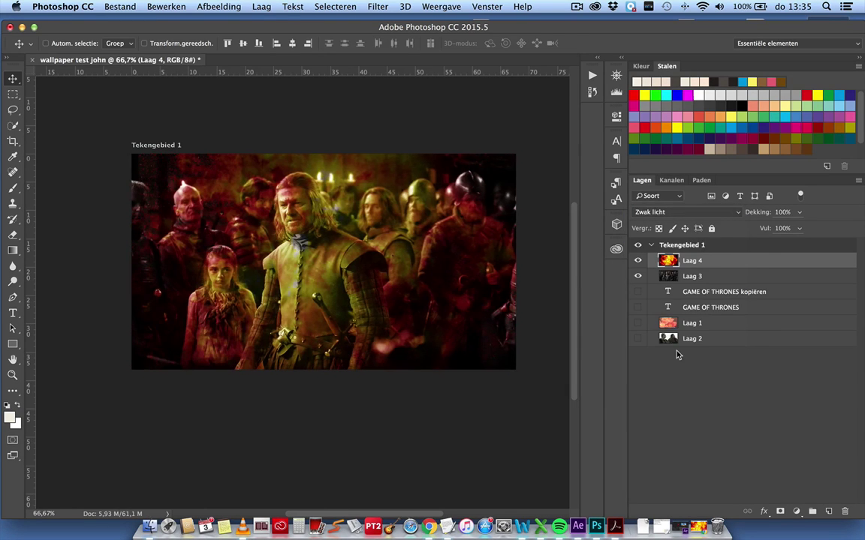
pyautogui.click(664, 213)
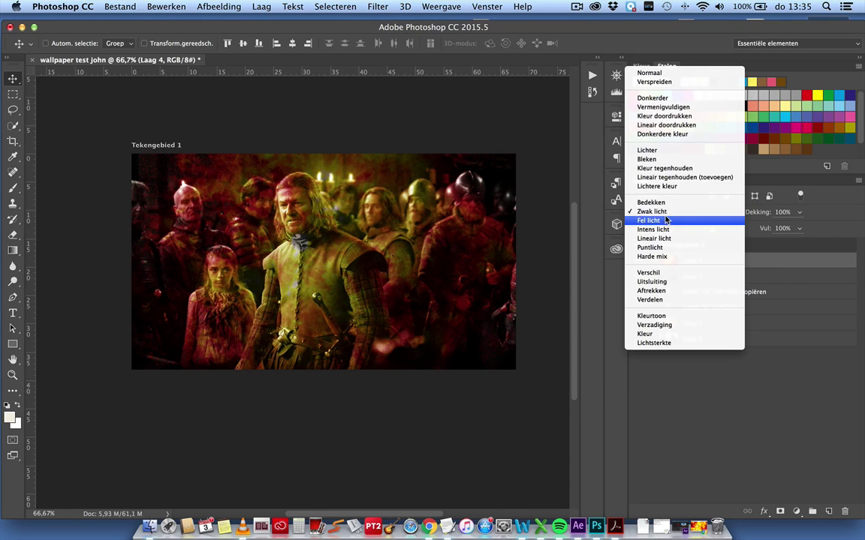
pyautogui.click(664, 219)
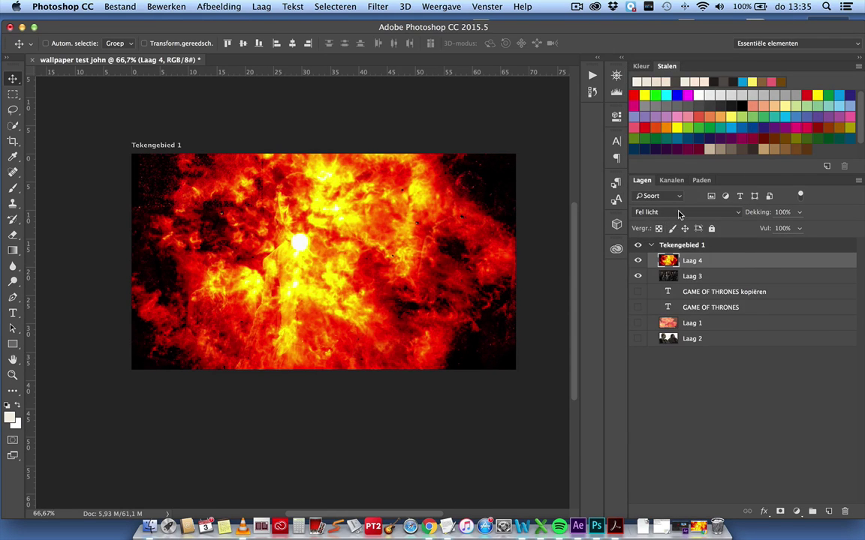
pyautogui.click(676, 214)
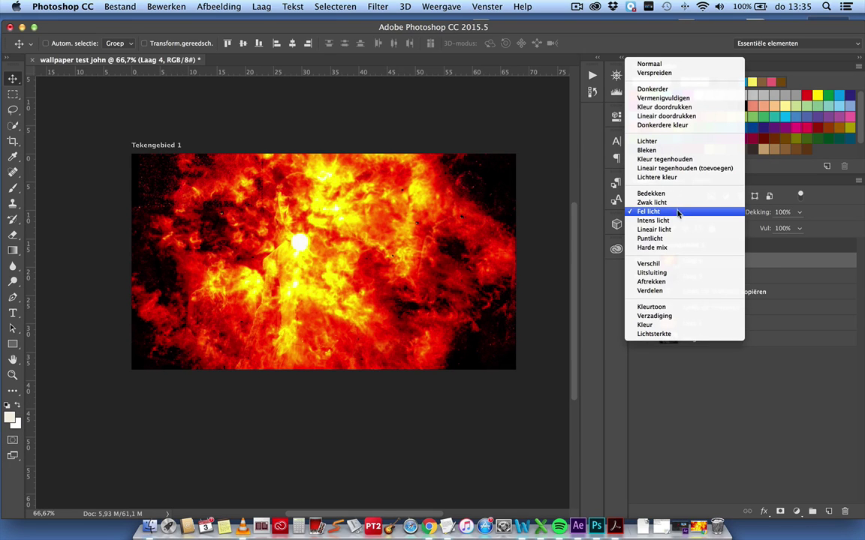
pyautogui.click(676, 220)
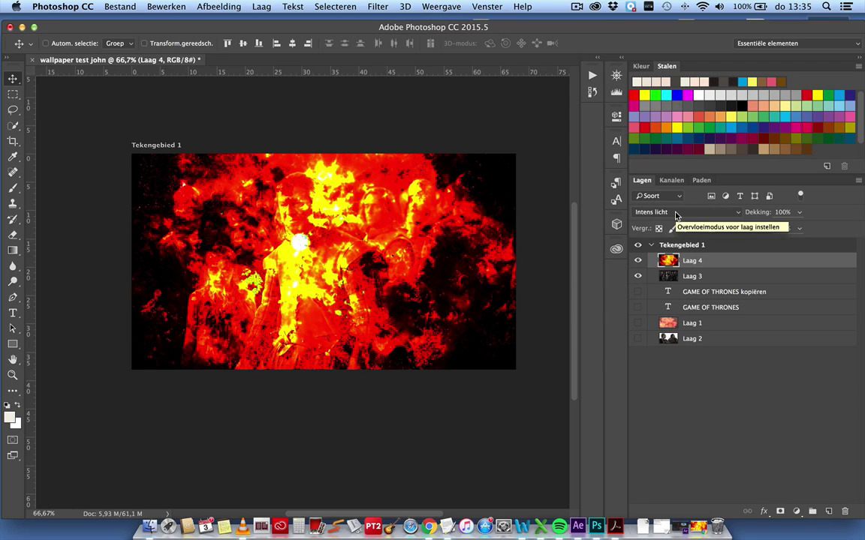
pyautogui.click(675, 216)
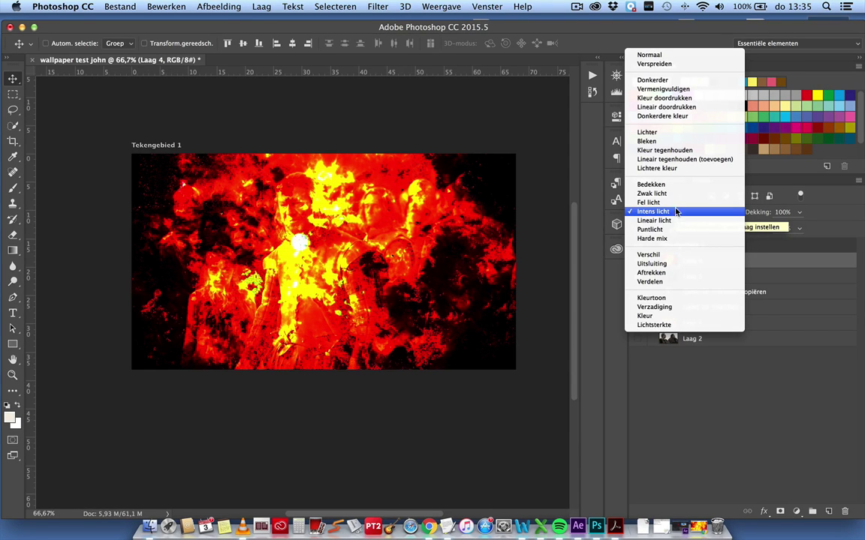
pyautogui.click(674, 221)
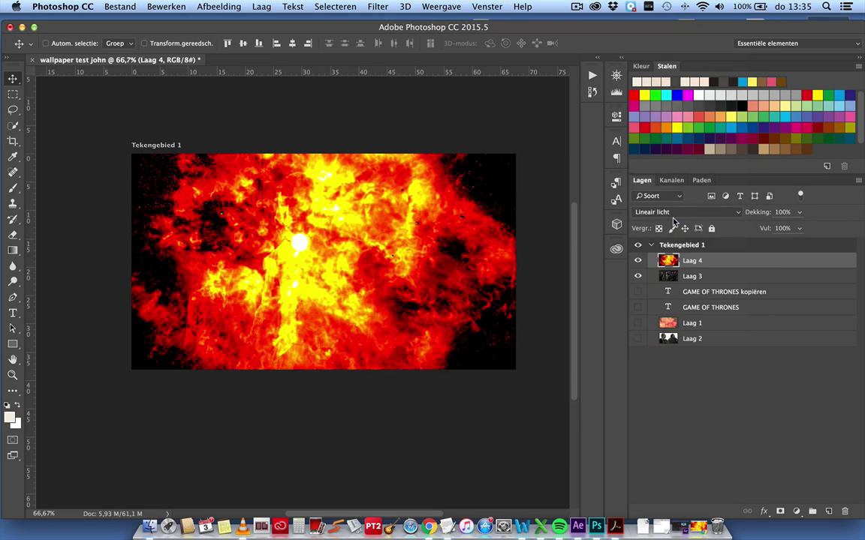
# Try Vermenigvuldigen, Kleur doordrukken, Lineair doordrukken and Lichter on the fire, settling on Bedekken.
pyautogui.click(680, 213)
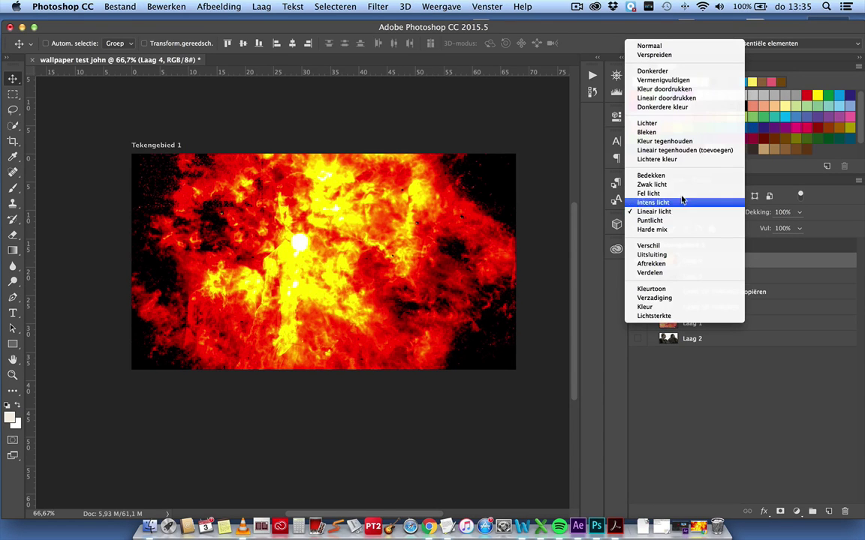
pyautogui.click(683, 80)
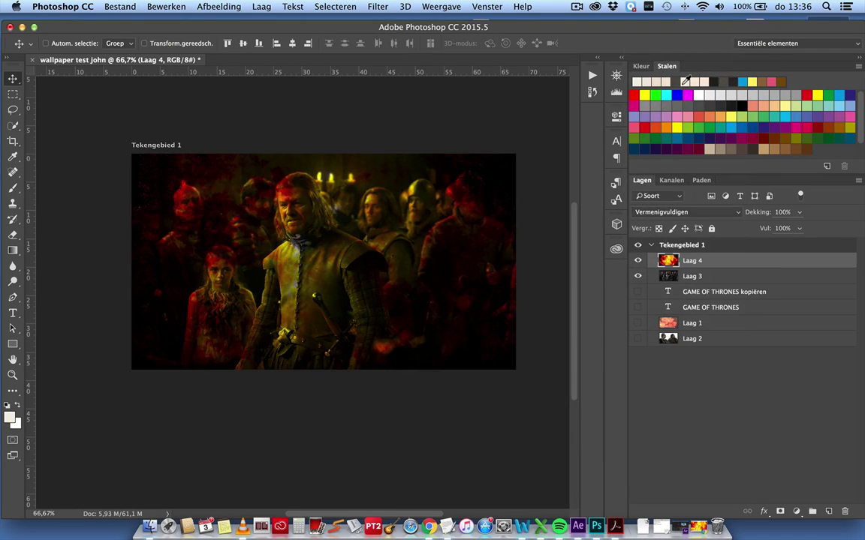
pyautogui.click(678, 212)
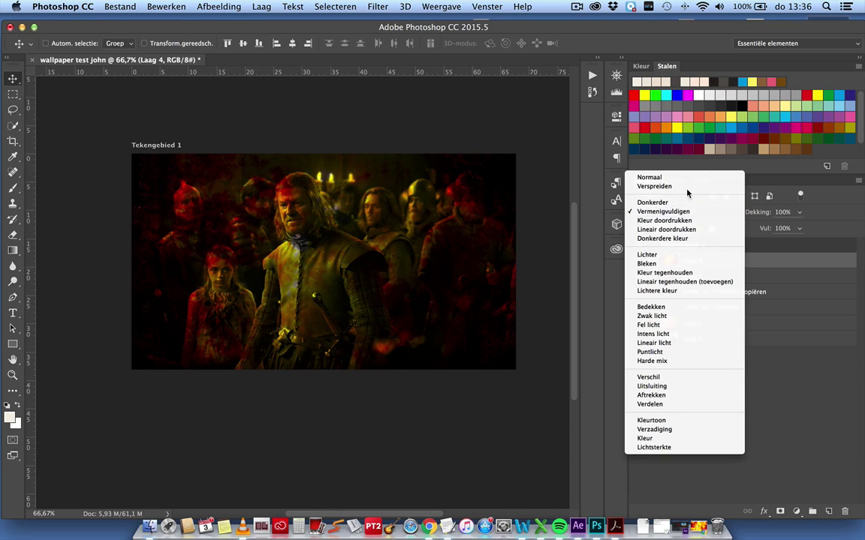
pyautogui.click(688, 222)
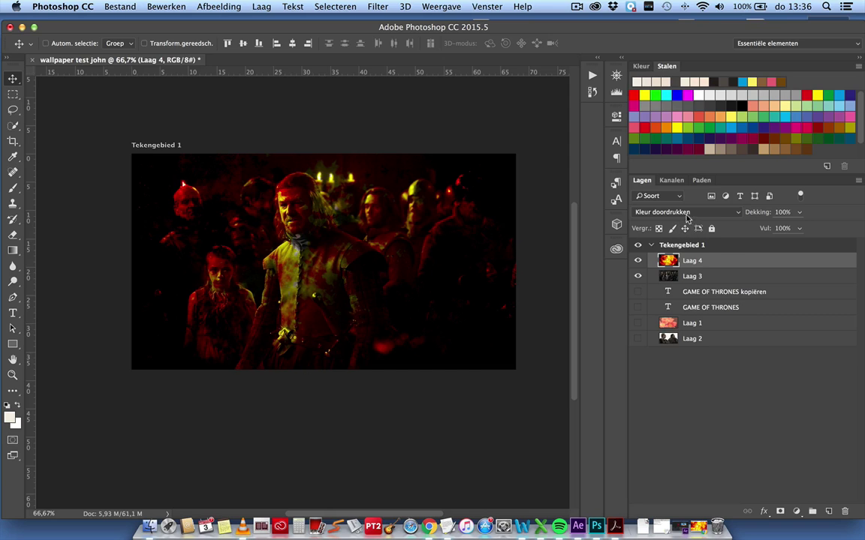
pyautogui.click(680, 212)
pyautogui.click(680, 222)
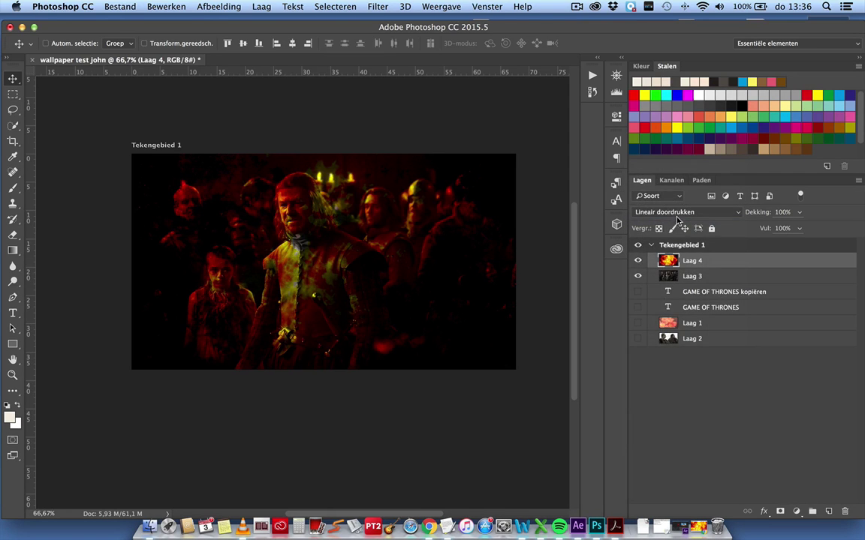
pyautogui.click(678, 214)
pyautogui.click(673, 234)
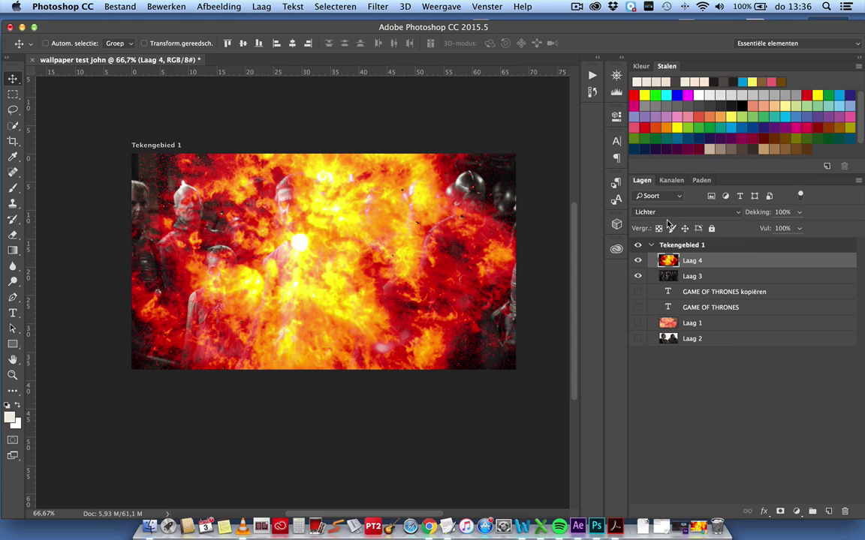
pyautogui.click(676, 212)
pyautogui.click(672, 265)
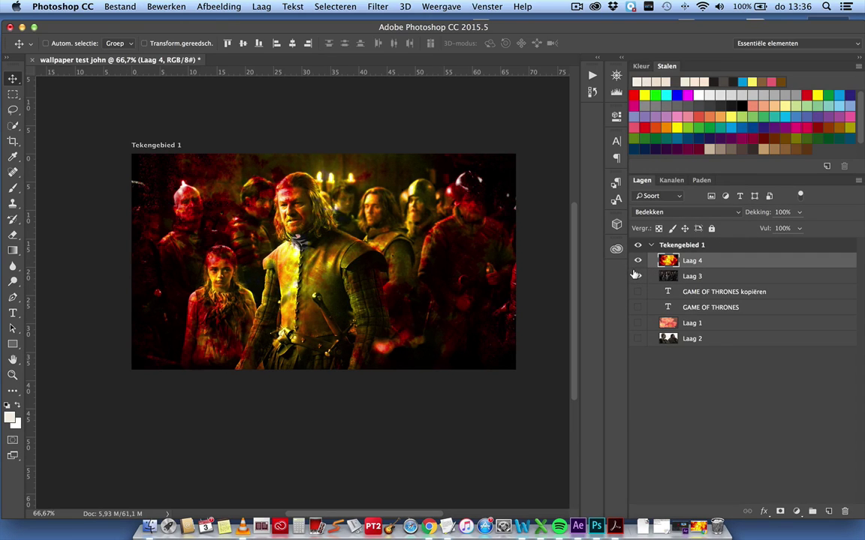
# Hide Laag 3, move Laag 4 below the titles, show Laag 2 and set it to Vermenigvuldigen.
pyautogui.click(637, 276)
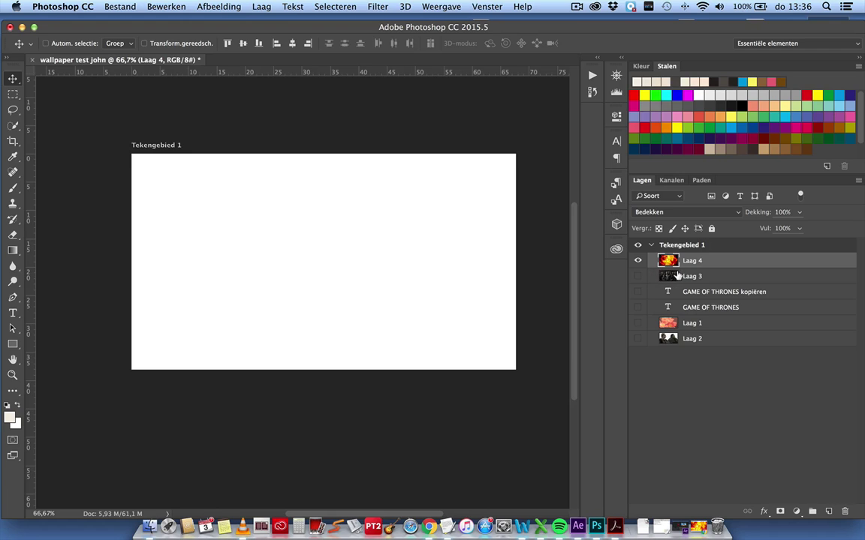
pyautogui.moveTo(669, 275); pyautogui.dragTo(688, 309)
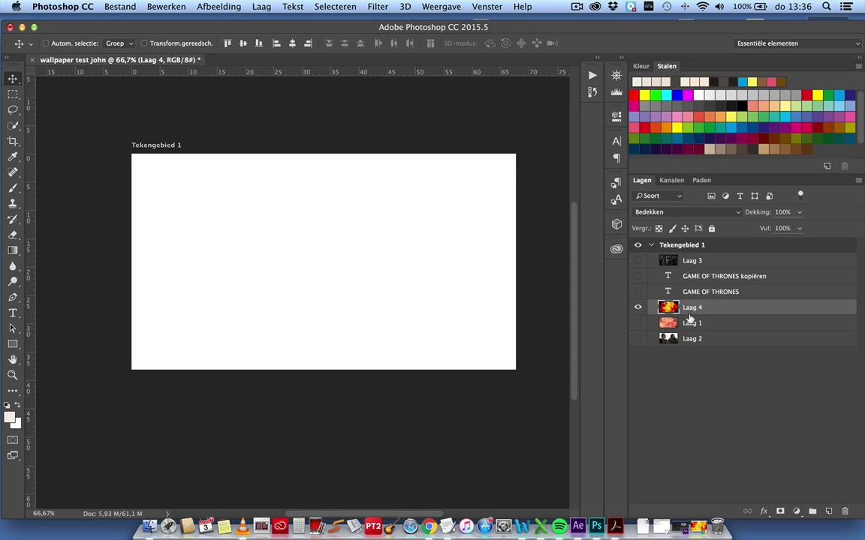
pyautogui.click(637, 339)
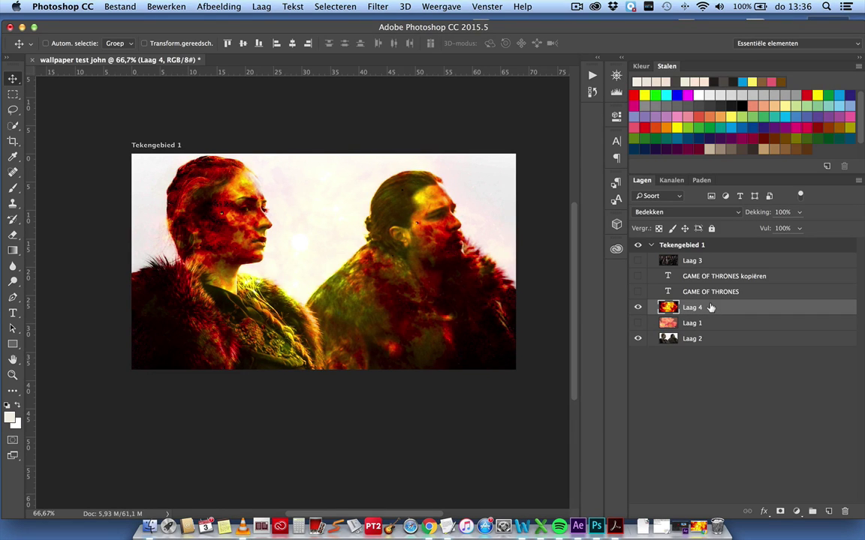
pyautogui.click(668, 339)
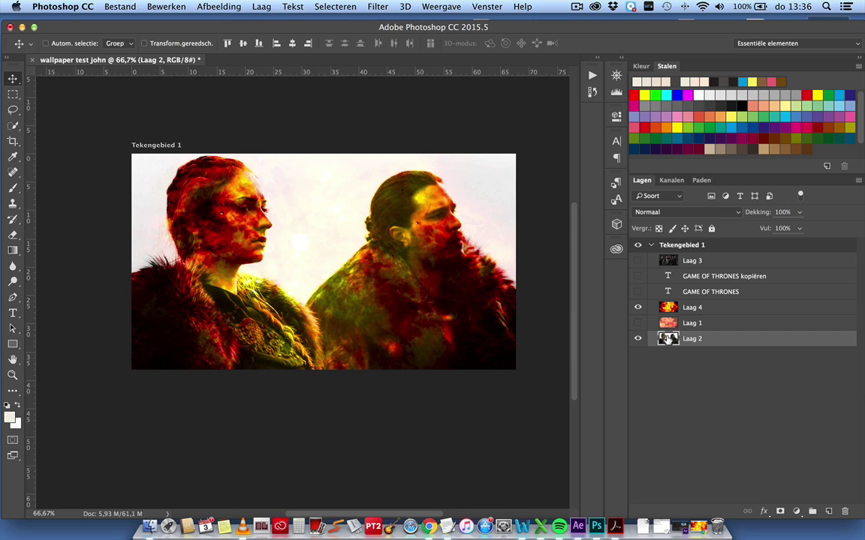
pyautogui.click(675, 212)
pyautogui.click(685, 246)
# Cycle Laag 4 through Vermenigvuldigen, Zwak licht and Fel licht blending, ending on Bleken.
pyautogui.click(685, 307)
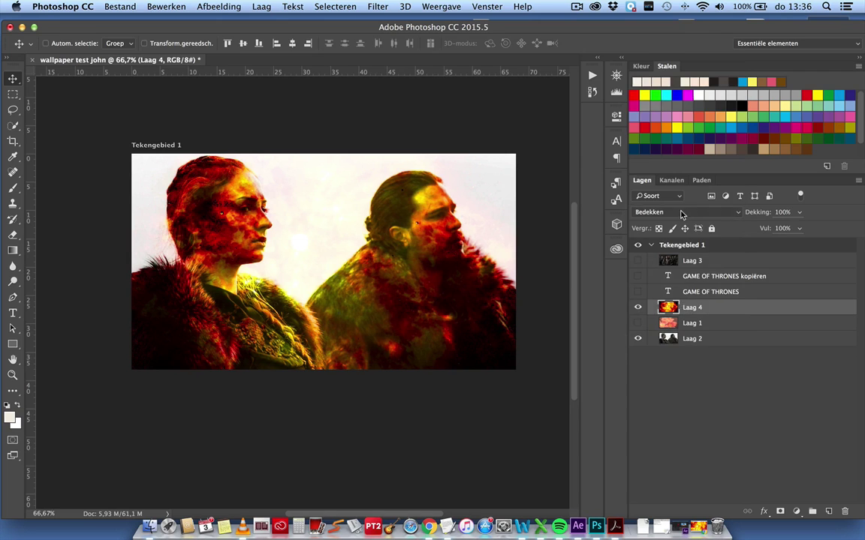
pyautogui.click(680, 213)
pyautogui.click(665, 116)
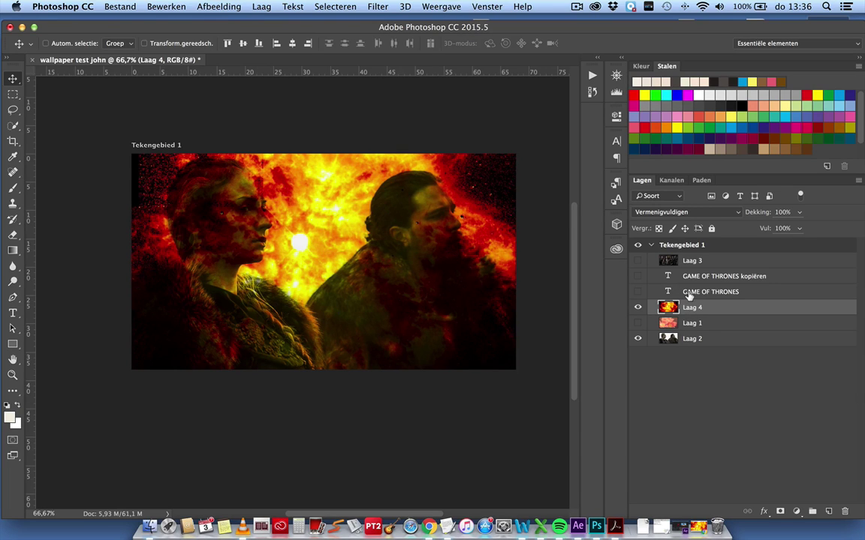
pyautogui.click(683, 213)
pyautogui.click(688, 317)
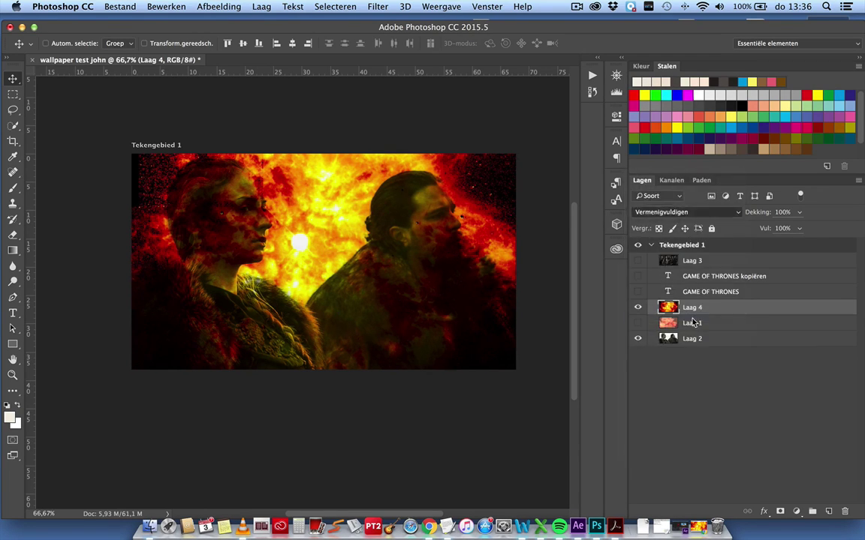
pyautogui.click(682, 212)
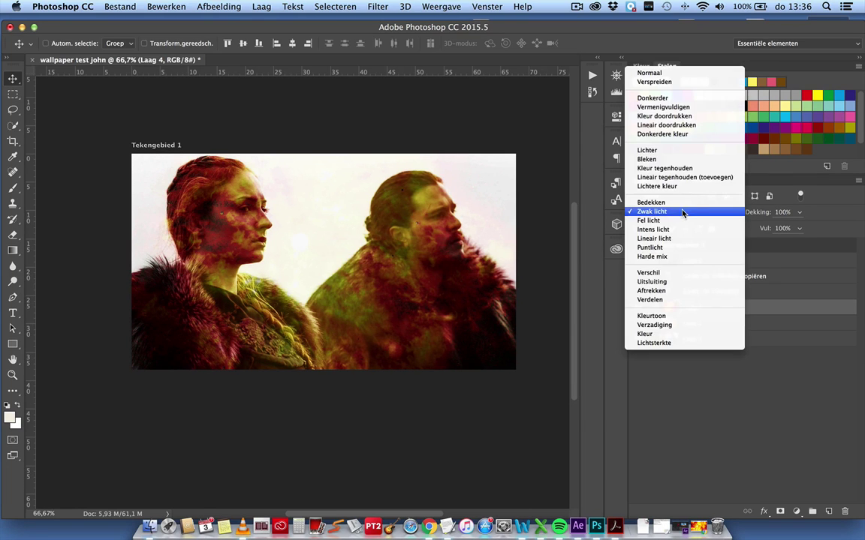
pyautogui.click(680, 219)
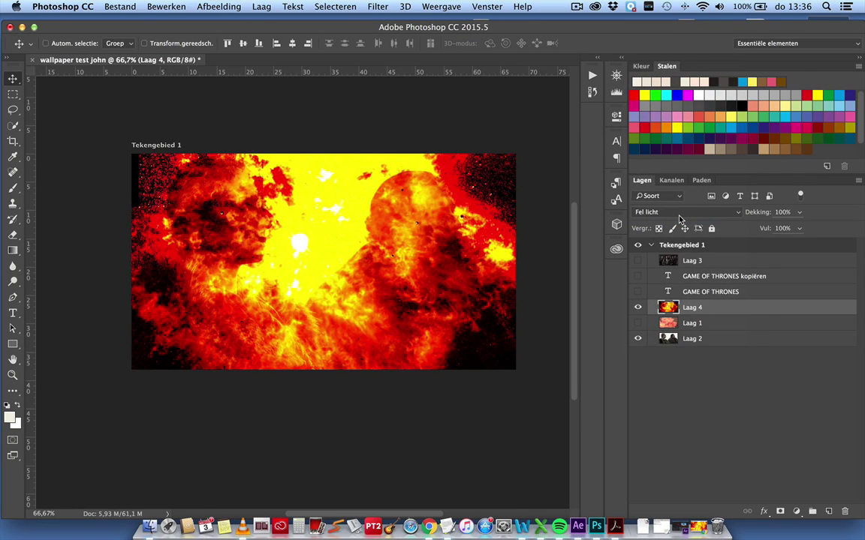
pyautogui.click(680, 214)
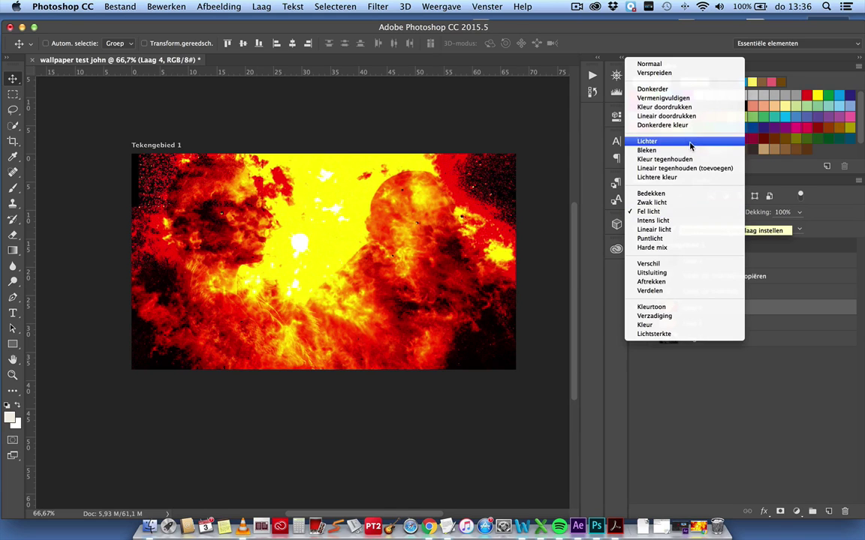
pyautogui.click(647, 150)
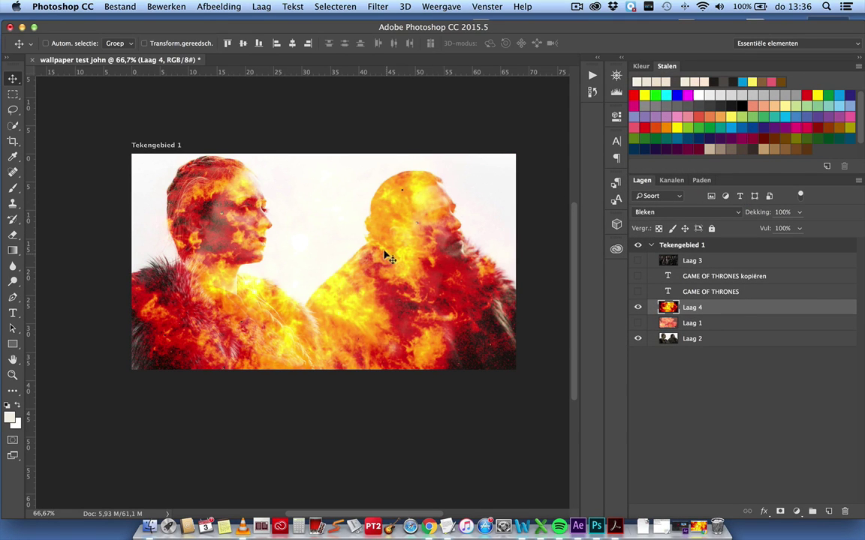
# Hide fire layer Laag 4, show the Laag 1 flowers and both GAME OF THRONES title layers.
pyautogui.click(637, 307)
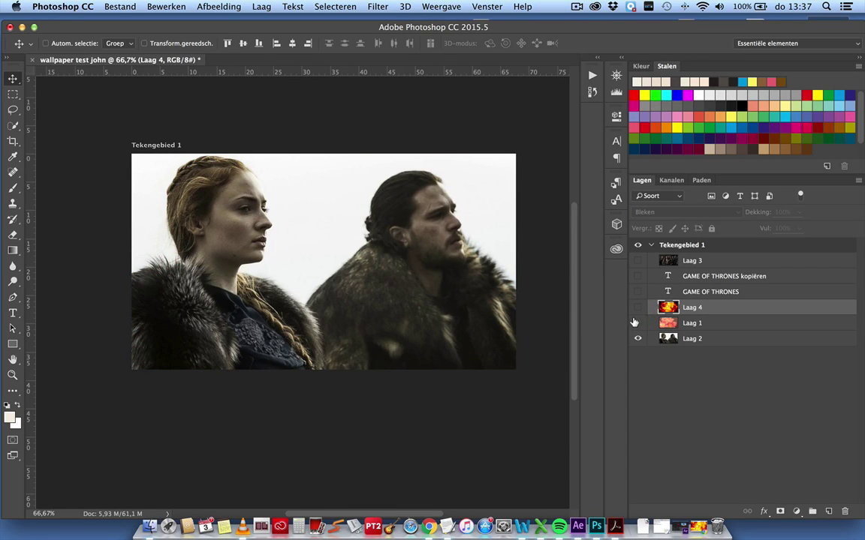
pyautogui.click(638, 323)
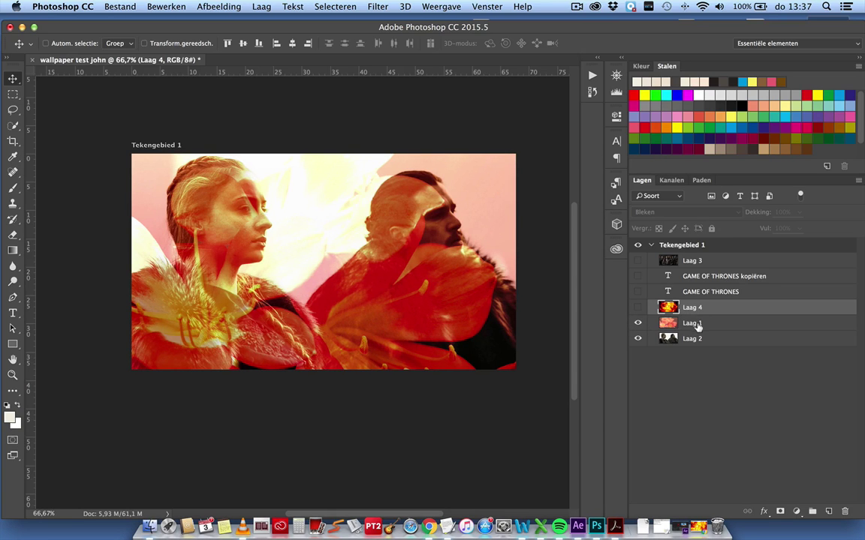
pyautogui.click(637, 291)
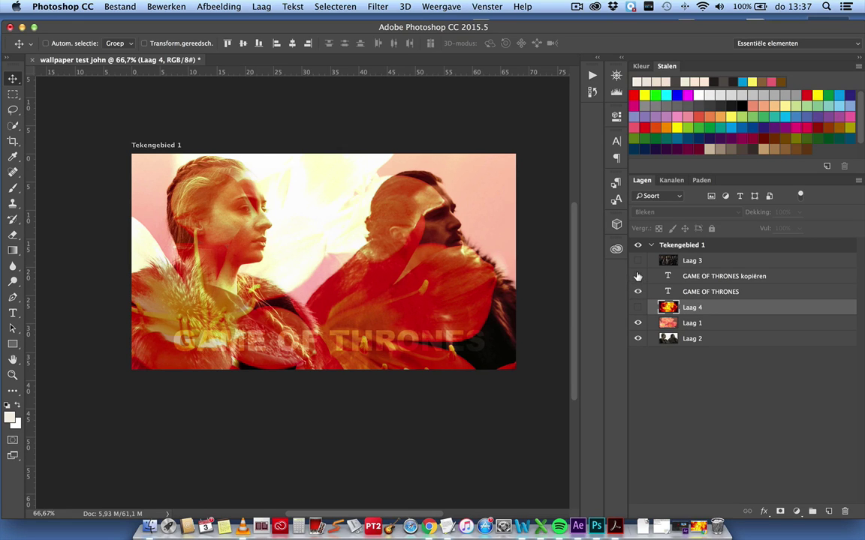
pyautogui.click(638, 275)
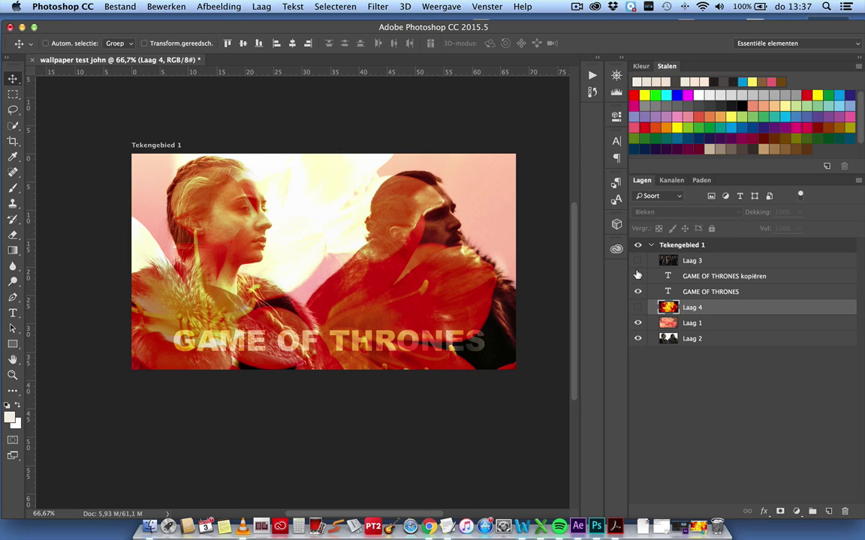
pyautogui.click(114, 9)
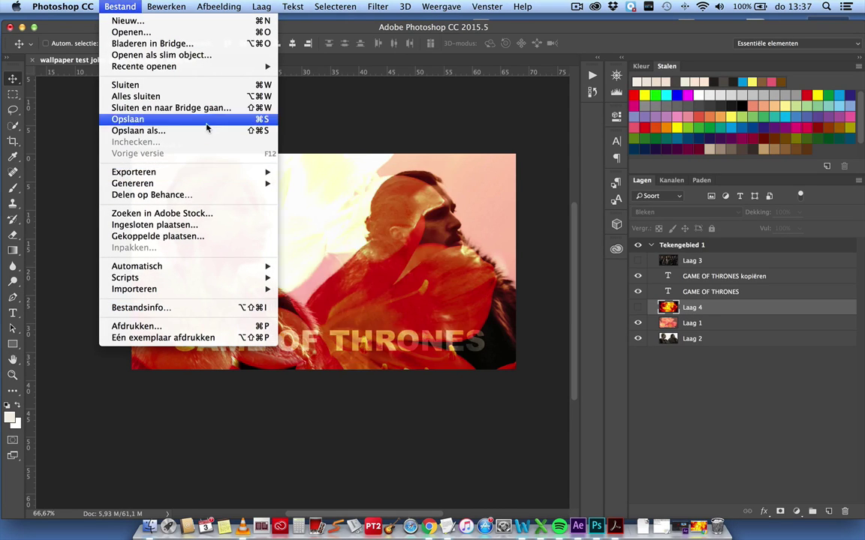
# Save a JPEG copy 'wallpaper test john.jpg' to the Desktop with Hoog (level 8) quality.
pyautogui.click(204, 131)
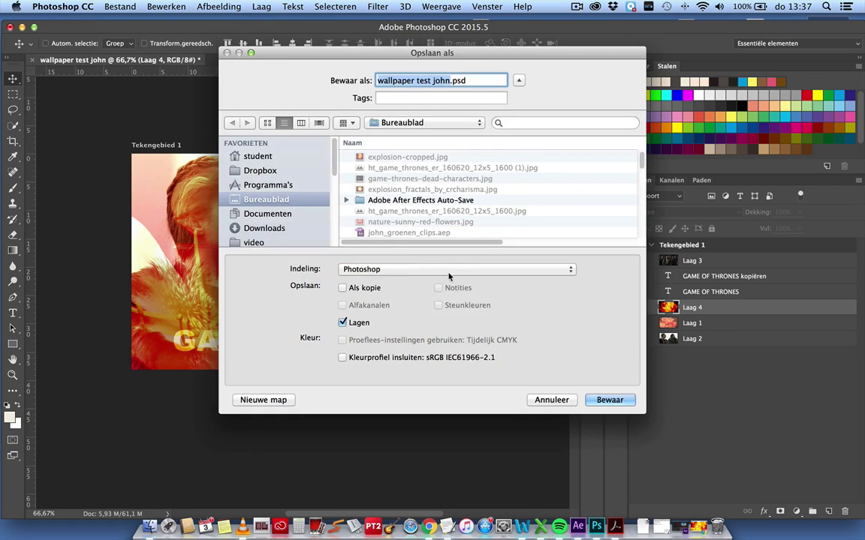
pyautogui.click(398, 265)
pyautogui.click(440, 342)
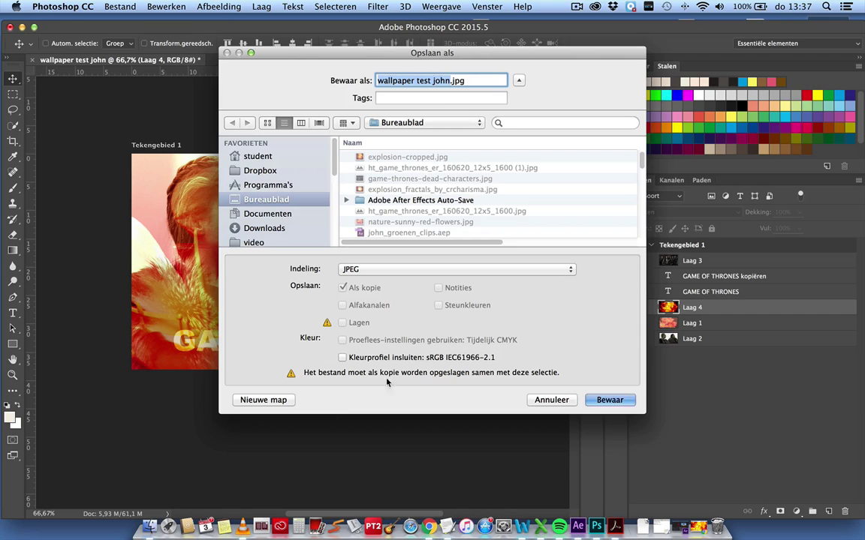
pyautogui.click(468, 78)
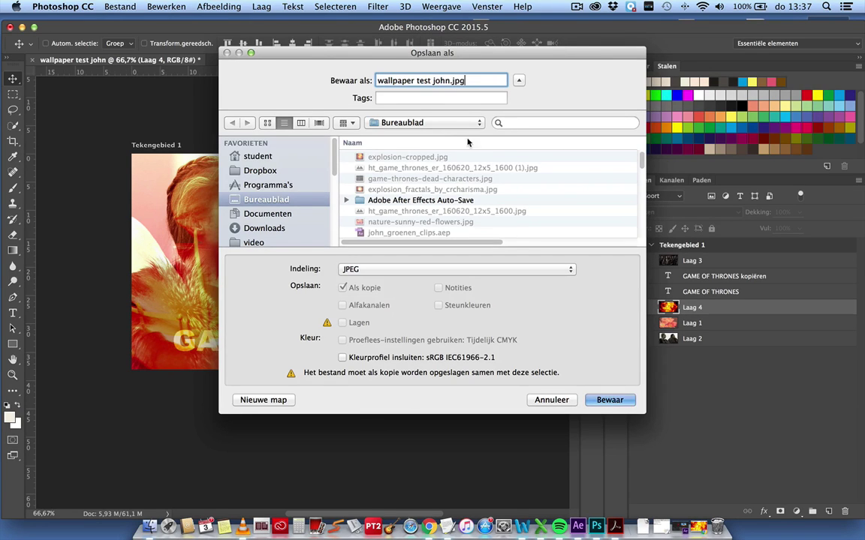
pyautogui.click(619, 400)
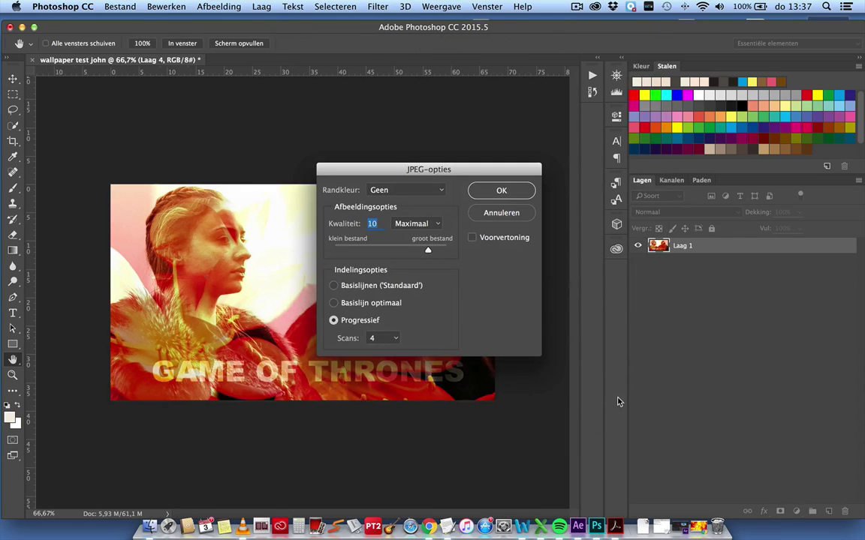
pyautogui.click(422, 223)
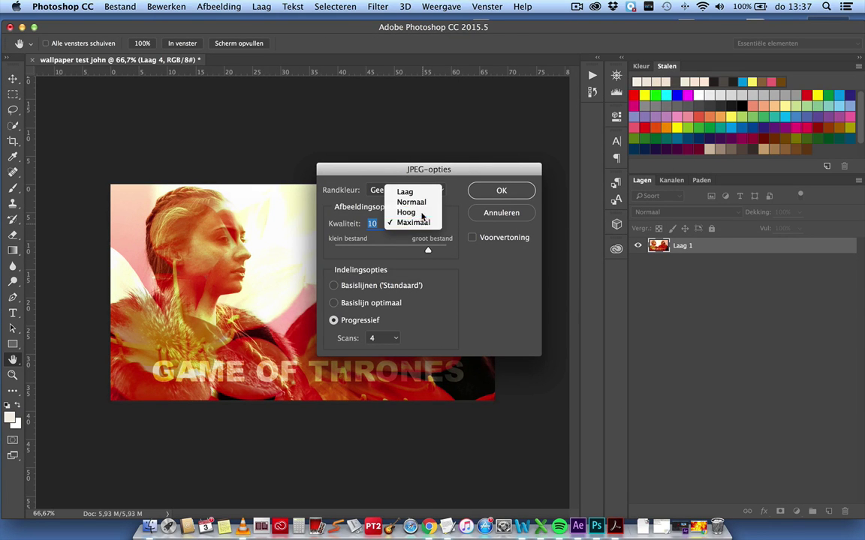
pyautogui.click(406, 212)
pyautogui.click(501, 192)
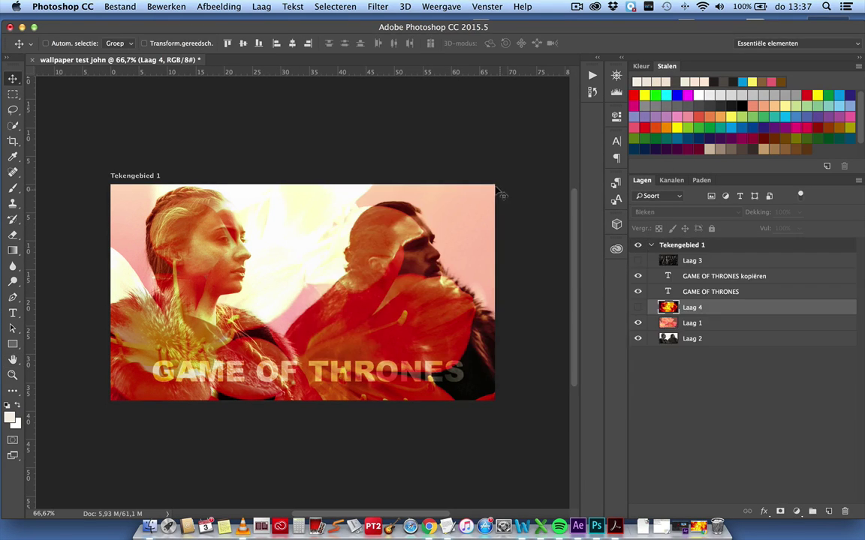
pyautogui.click(22, 27)
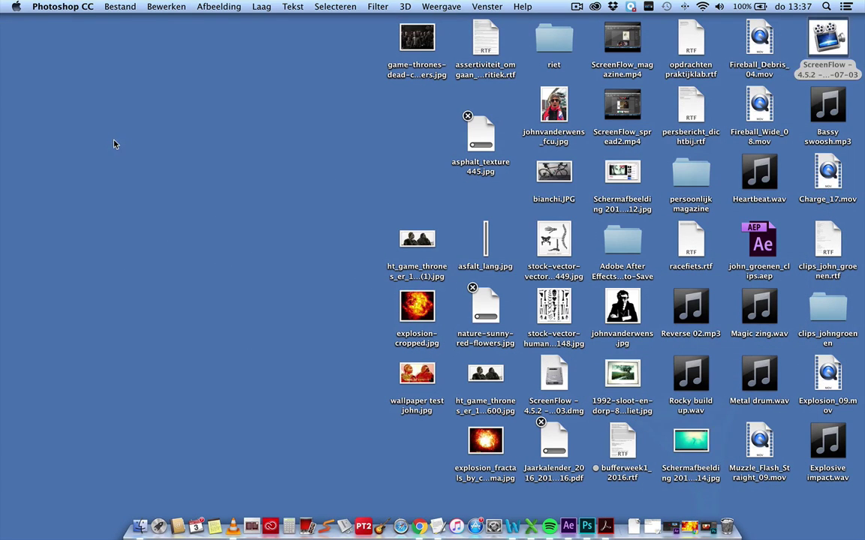
pyautogui.click(413, 375)
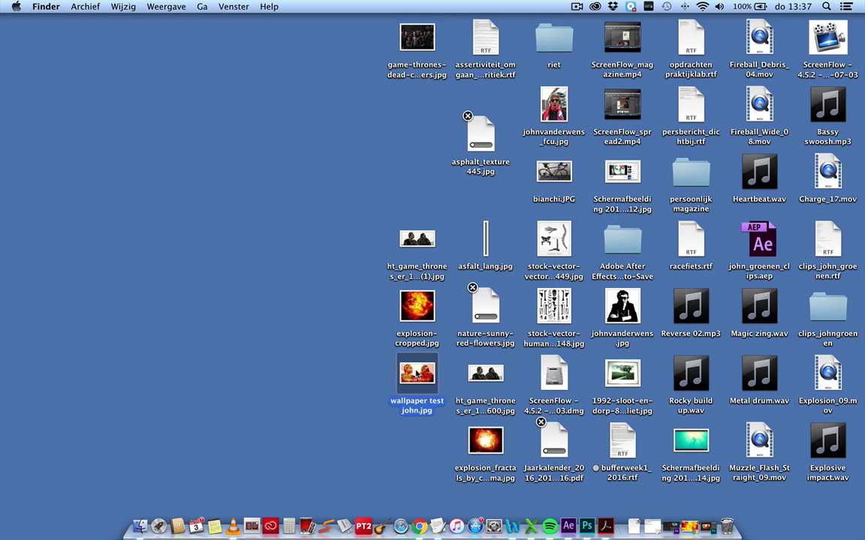
pyautogui.press('space')
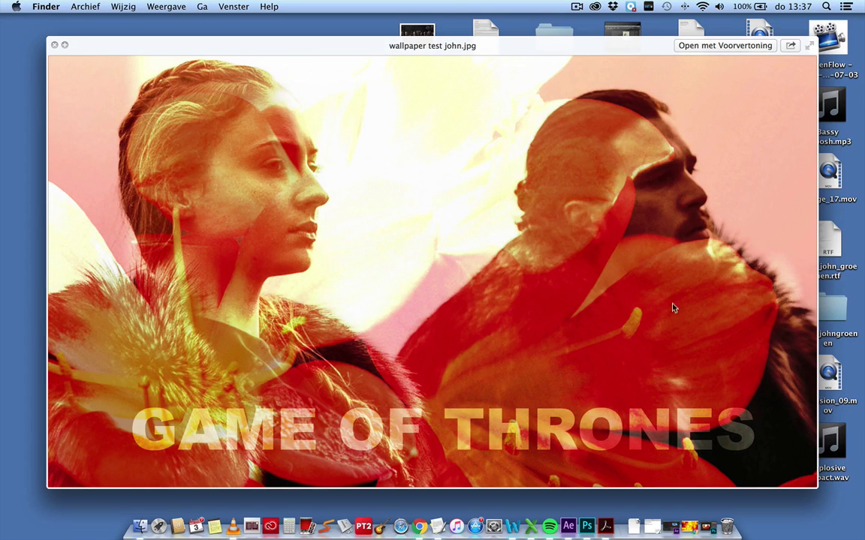
pyautogui.click(809, 45)
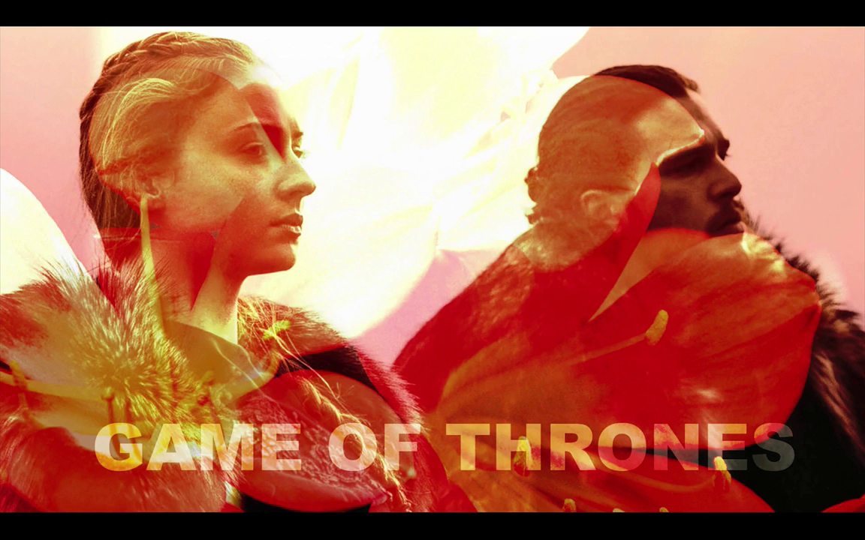
pyautogui.press('Escape')
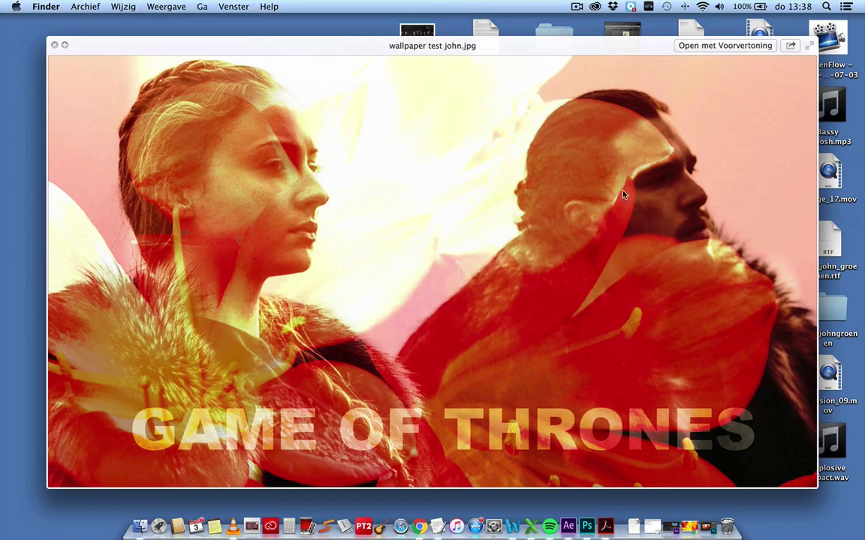
pyautogui.click(54, 45)
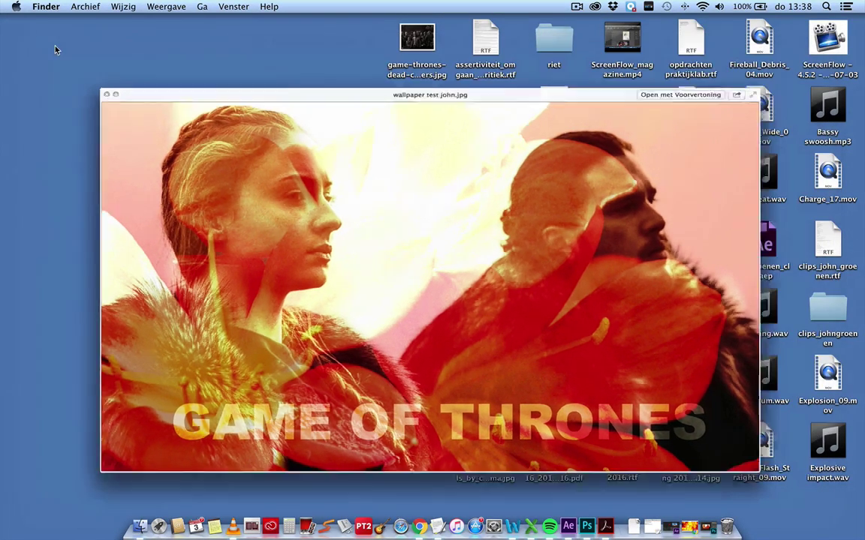
pyautogui.click(364, 382)
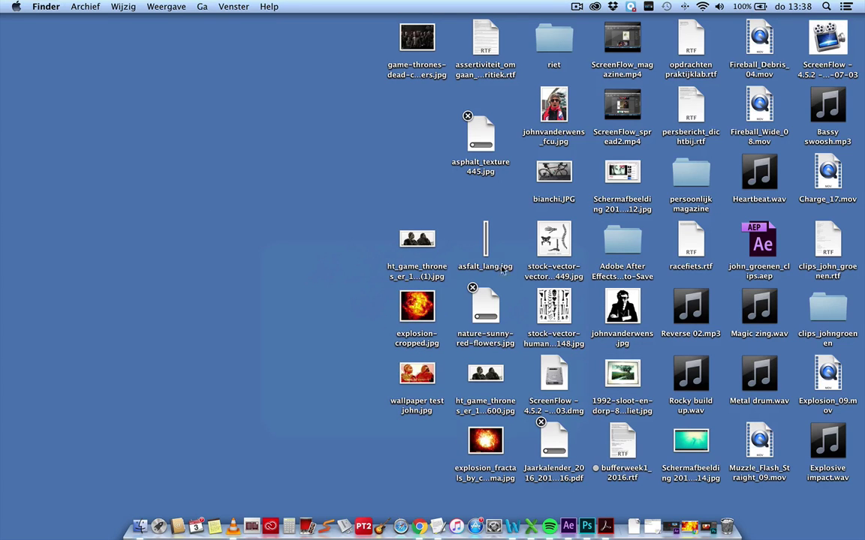